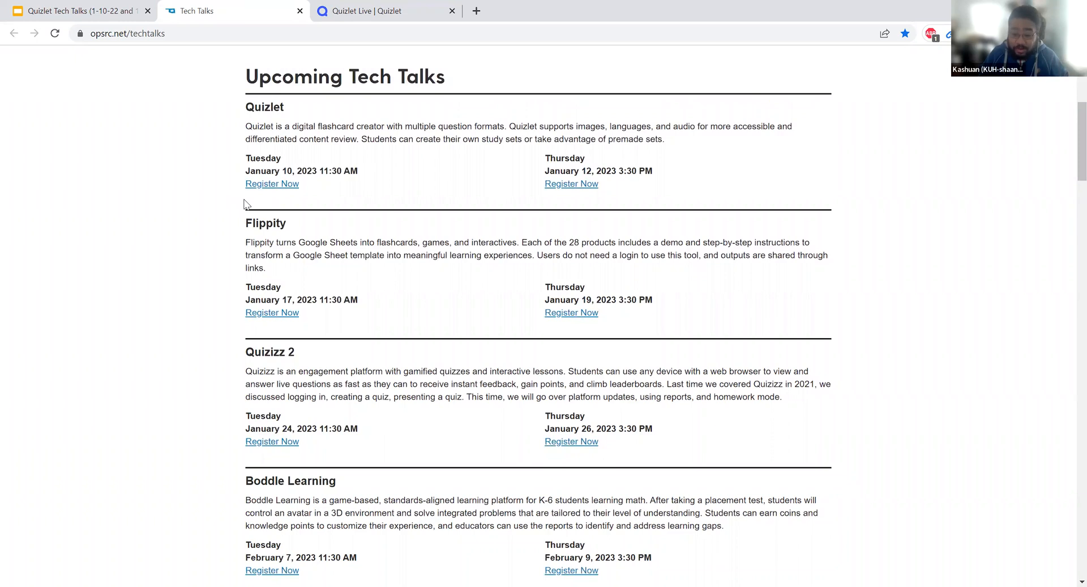
- Review the upcoming and archived Tech Talks listings through the end of the Individual Tech Tools section
{"action": "scroll", "coordinate": [246, 204], "scroll_direction": "down", "scroll_amount": 1}
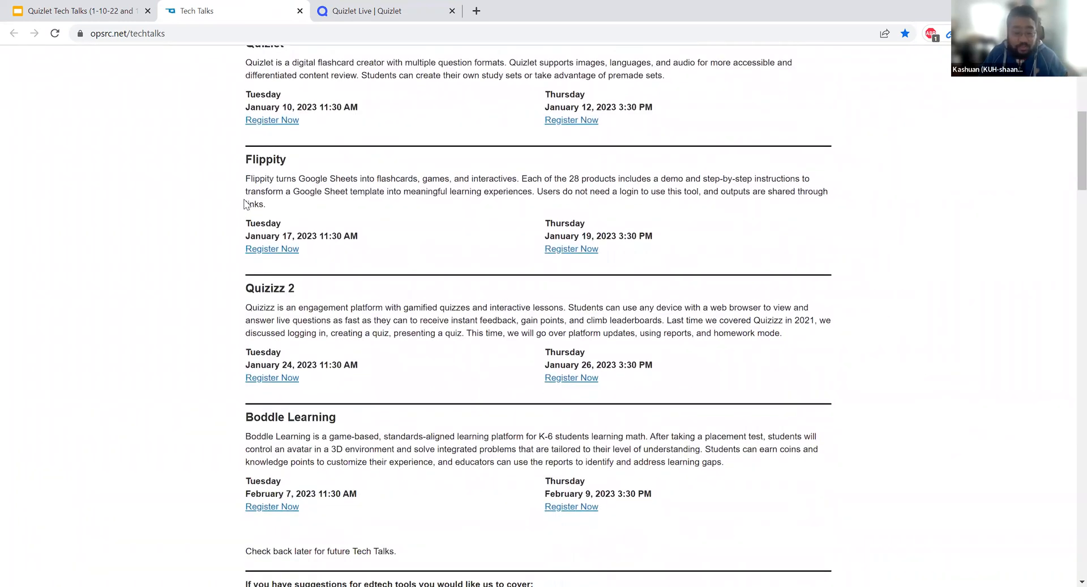
{"action": "scroll", "coordinate": [246, 204], "scroll_direction": "down", "scroll_amount": 1}
{"action": "scroll", "coordinate": [245, 204], "scroll_direction": "down", "scroll_amount": 2}
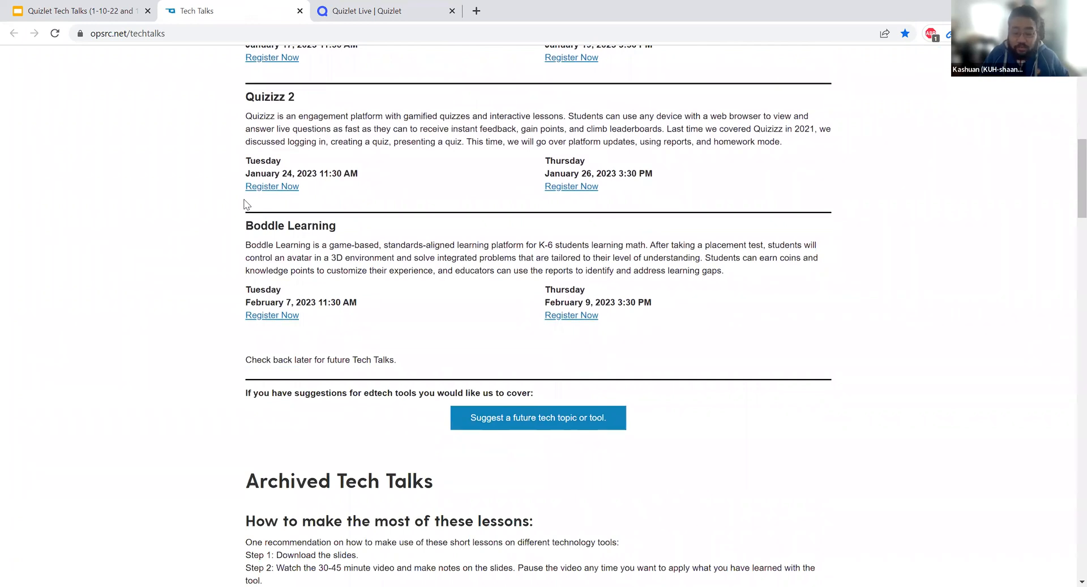
{"action": "scroll", "coordinate": [245, 204], "scroll_direction": "down", "scroll_amount": 3}
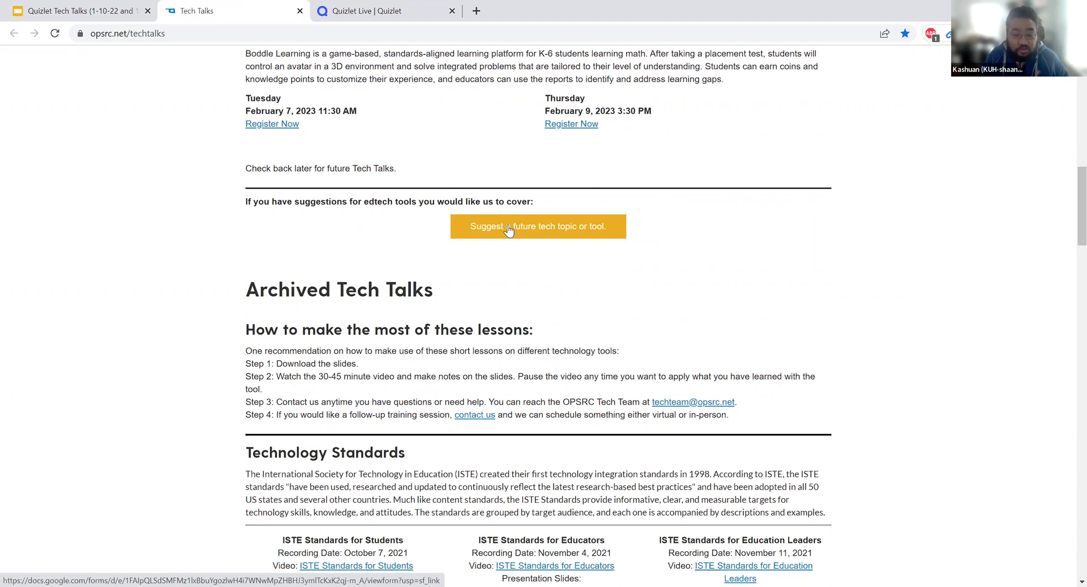
{"action": "scroll", "coordinate": [509, 229], "scroll_direction": "down", "scroll_amount": 3}
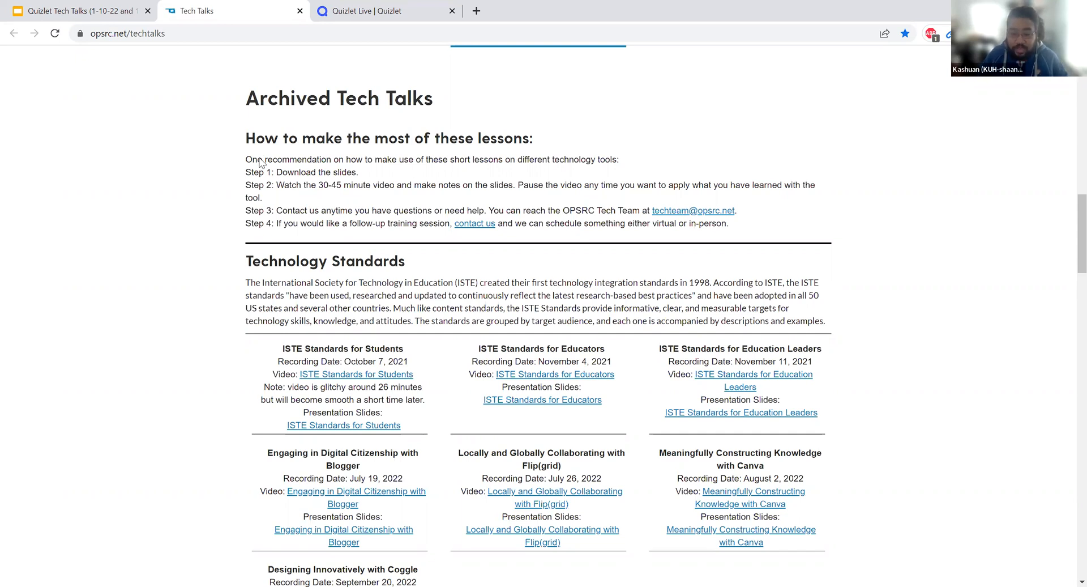
{"action": "scroll", "coordinate": [252, 158], "scroll_direction": "down", "scroll_amount": 7}
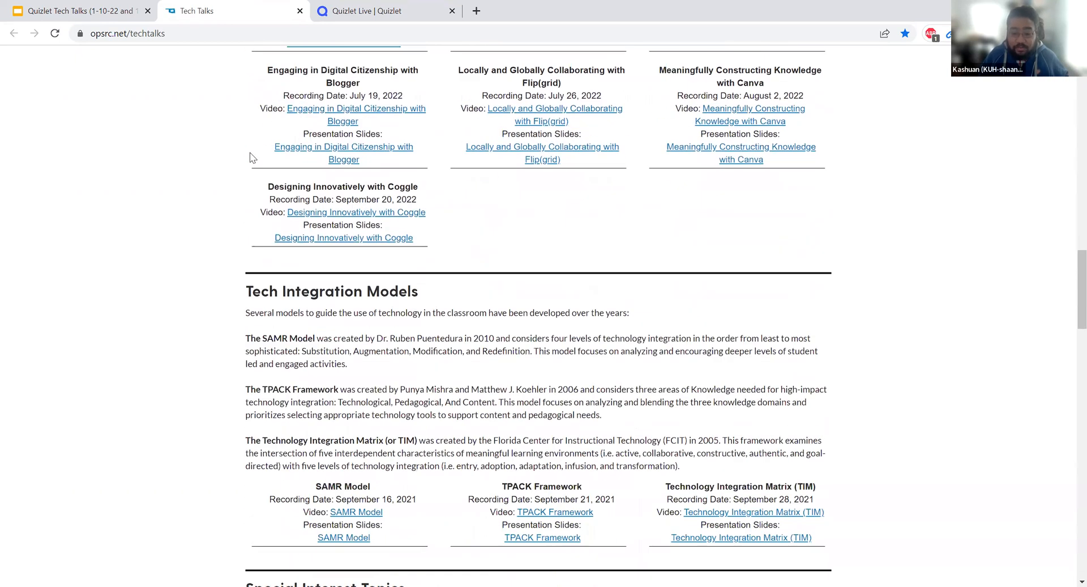
{"action": "scroll", "coordinate": [251, 156], "scroll_direction": "down", "scroll_amount": 6}
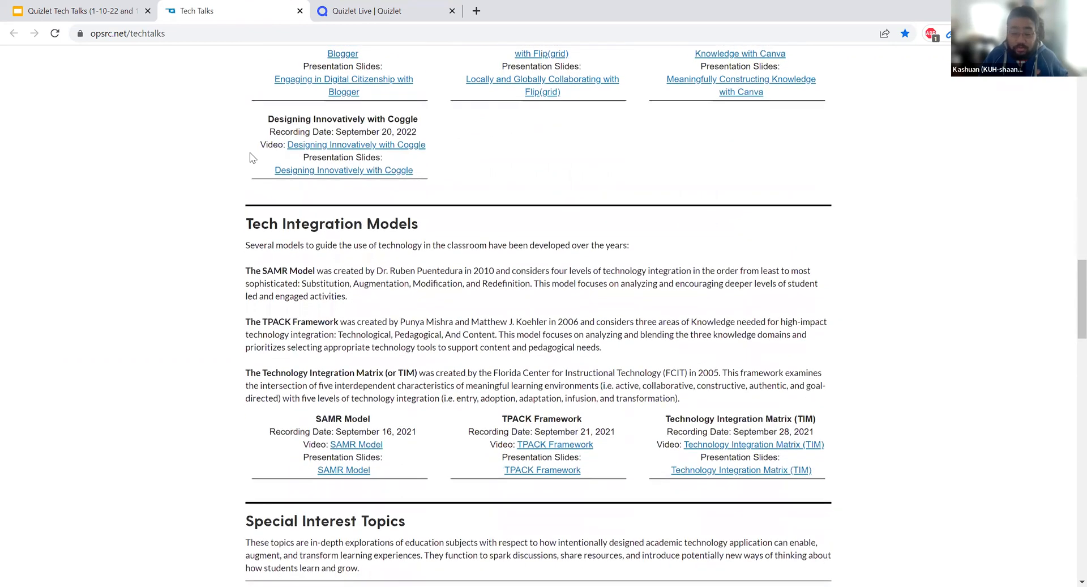
{"action": "scroll", "coordinate": [250, 152], "scroll_direction": "down", "scroll_amount": 1}
{"action": "scroll", "coordinate": [250, 152], "scroll_direction": "down", "scroll_amount": 6}
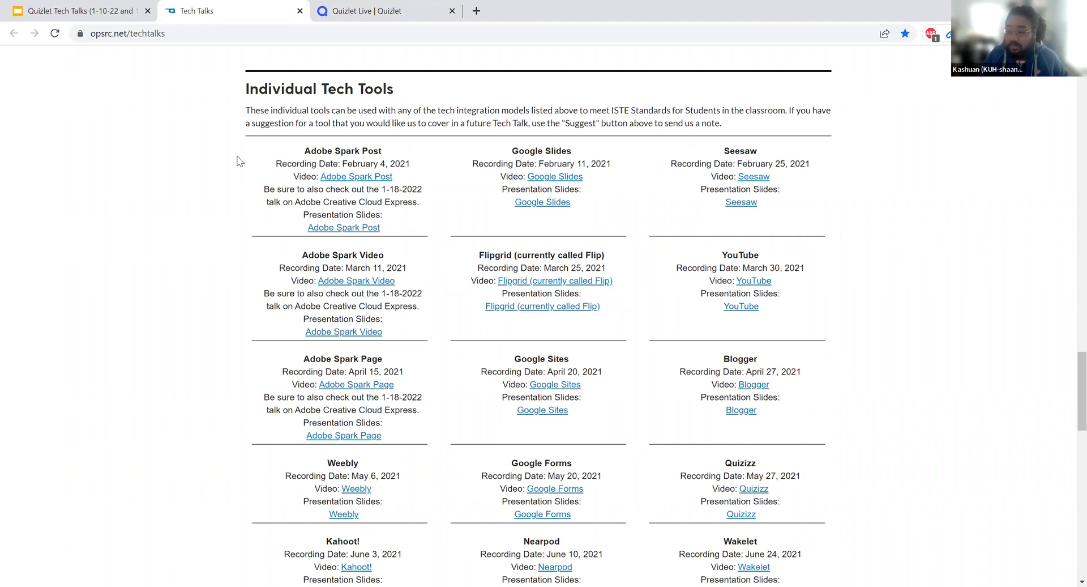
{"action": "scroll", "coordinate": [257, 135], "scroll_direction": "down", "scroll_amount": 3}
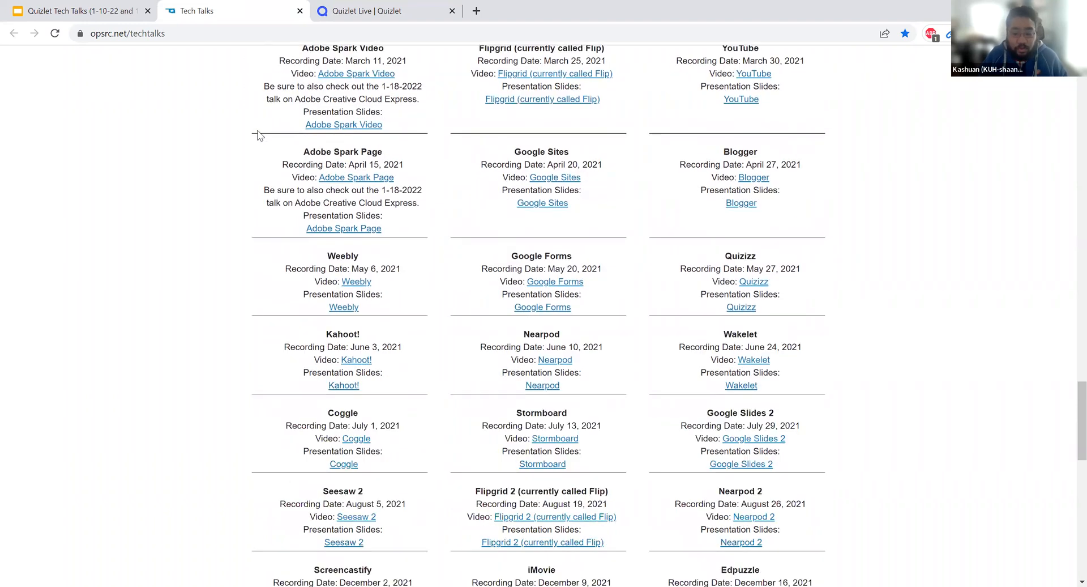
{"action": "scroll", "coordinate": [259, 134], "scroll_direction": "down", "scroll_amount": 2}
{"action": "scroll", "coordinate": [258, 128], "scroll_direction": "down", "scroll_amount": 6}
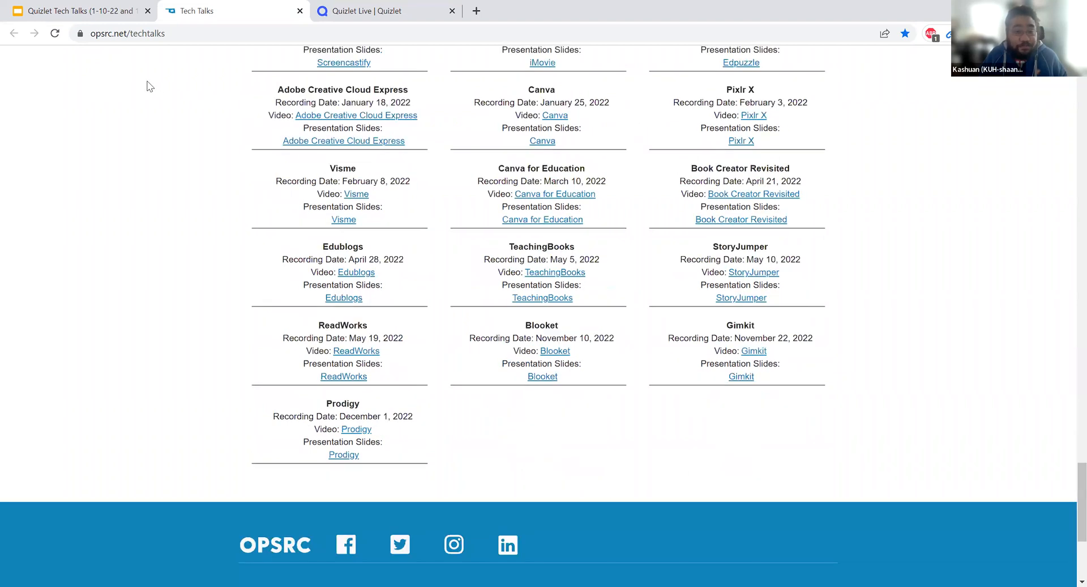
- Switch to the Quizlet Tech Talks slides and highlight the "Quizlet Example: Classic Live Activity." line
{"action": "left_click", "coordinate": [110, 12]}
{"action": "left_click_drag", "start_coordinate": [307, 439], "coordinate": [797, 443]}
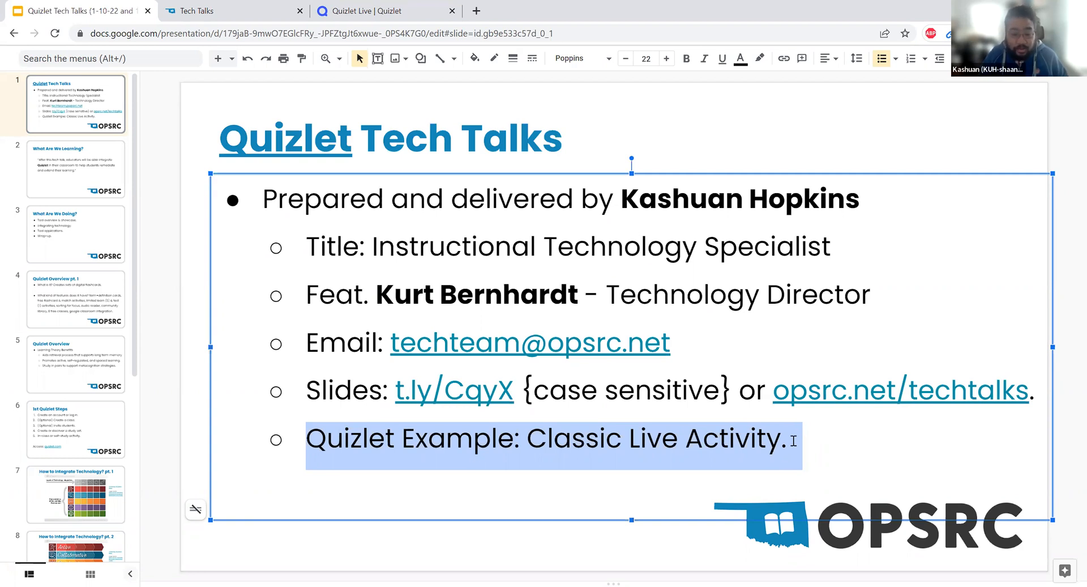
- Switch to the Quizlet Live lobby, highlight the quizlet.live join address and copy the game link
{"action": "left_click", "coordinate": [354, 15]}
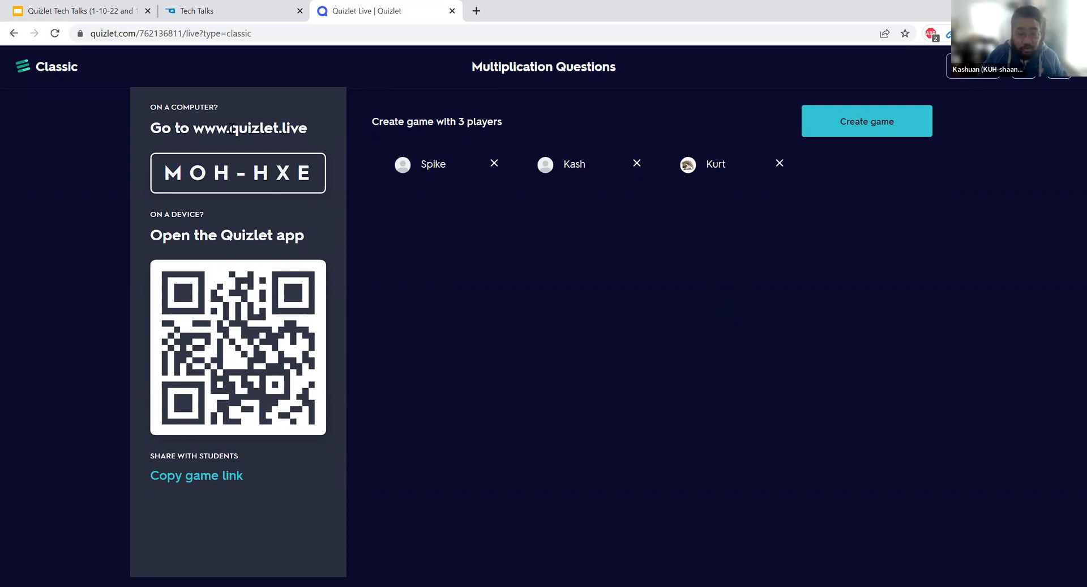
{"action": "left_click_drag", "start_coordinate": [230, 128], "coordinate": [311, 141]}
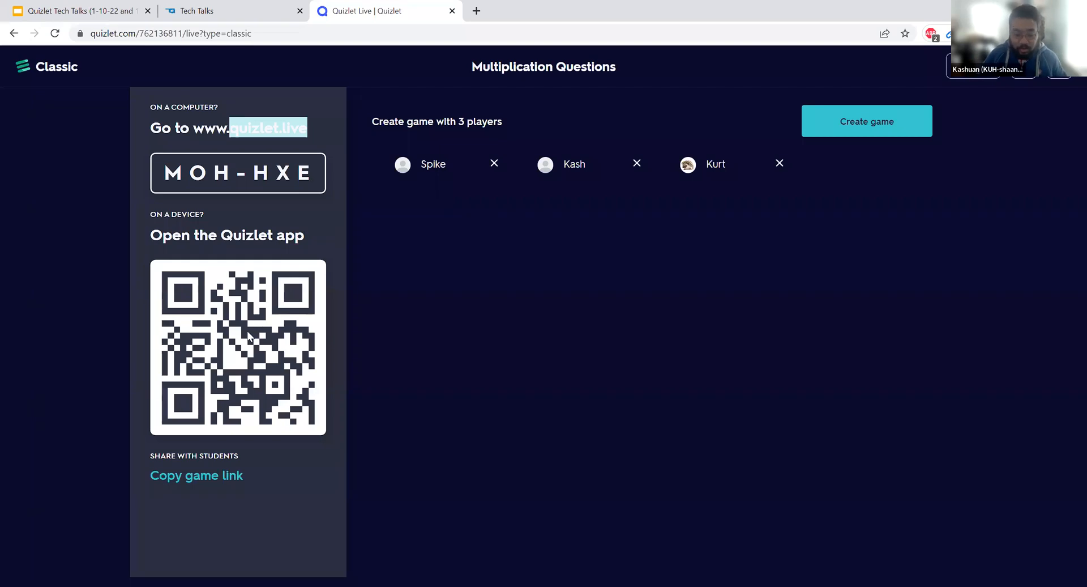
{"action": "left_click", "coordinate": [199, 479]}
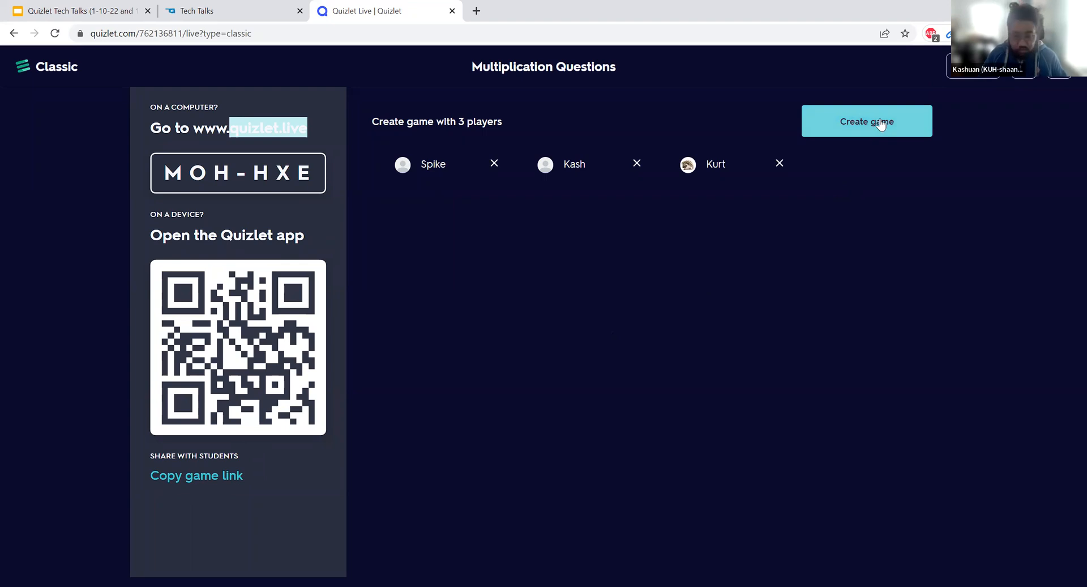
- Remove the second player from the Multiplication Questions lobby, and create and start the Classic game
{"action": "left_click", "coordinate": [637, 163]}
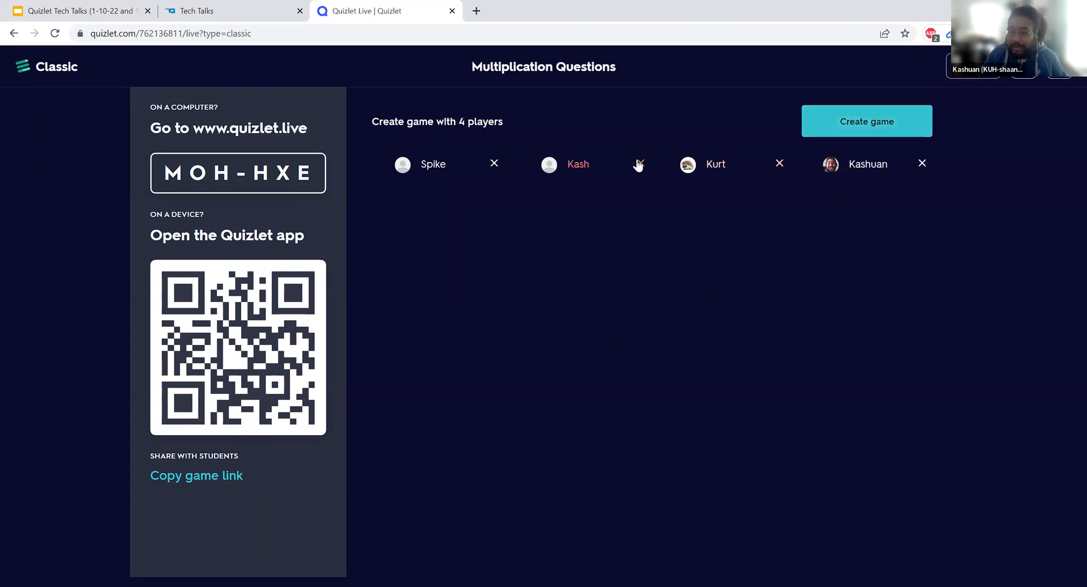
{"action": "left_click", "coordinate": [638, 164]}
{"action": "left_click", "coordinate": [890, 129]}
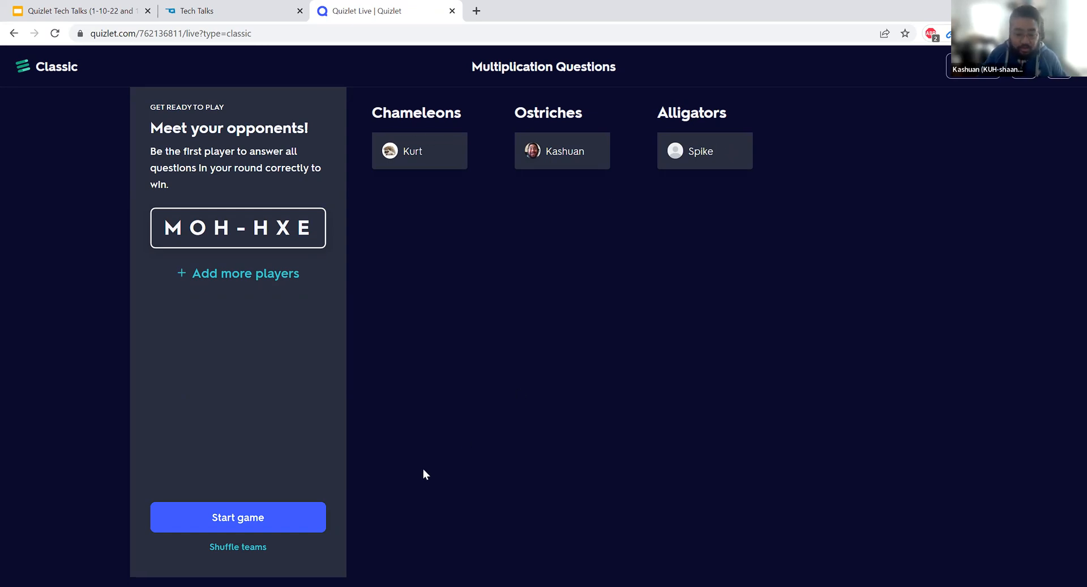
{"action": "left_click", "coordinate": [303, 518]}
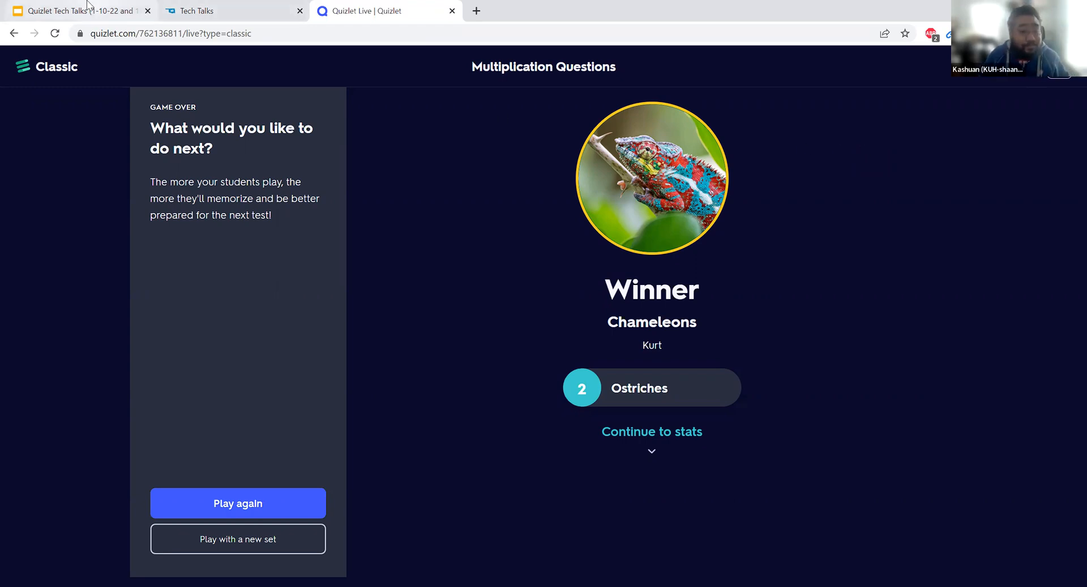
- Leave the finished Classic game and open the account menu
{"action": "left_click", "coordinate": [1060, 67]}
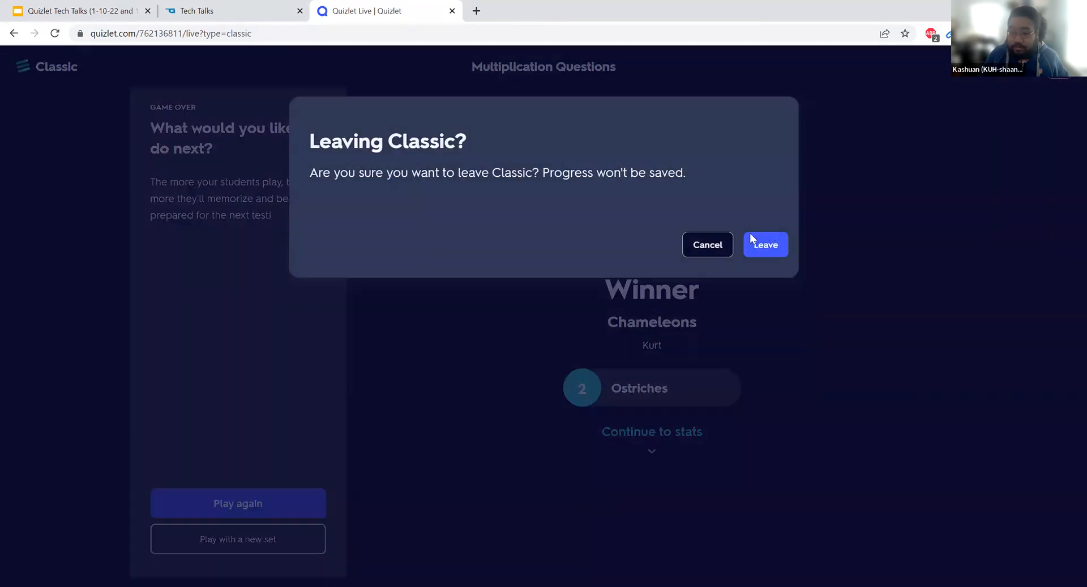
{"action": "left_click", "coordinate": [768, 245]}
{"action": "left_click", "coordinate": [1065, 65]}
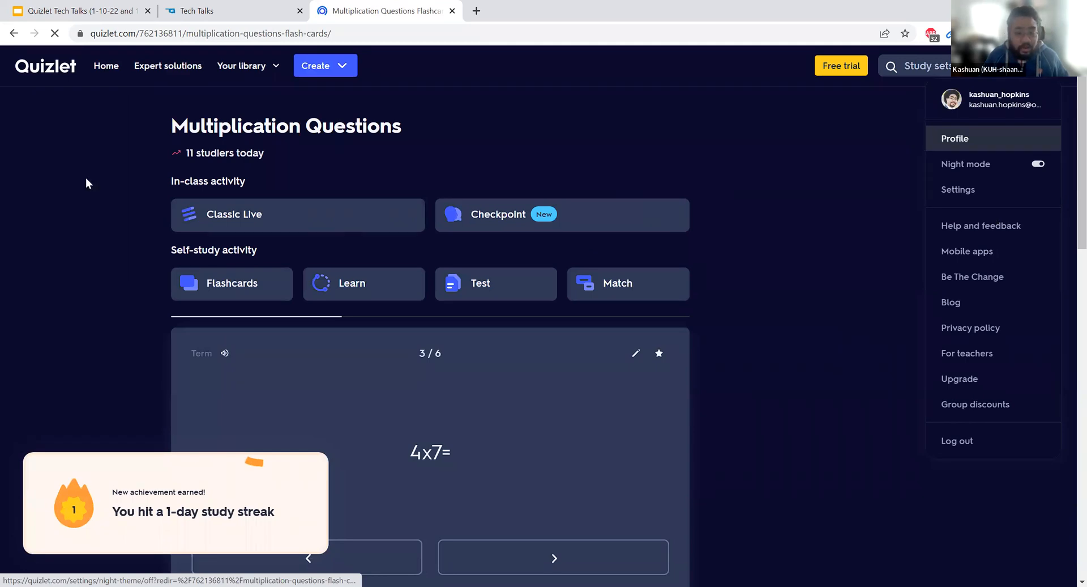
- Return to the Quizlet Tech Talks slides and show the "What Are We Doing?" slide
{"action": "left_click", "coordinate": [111, 5]}
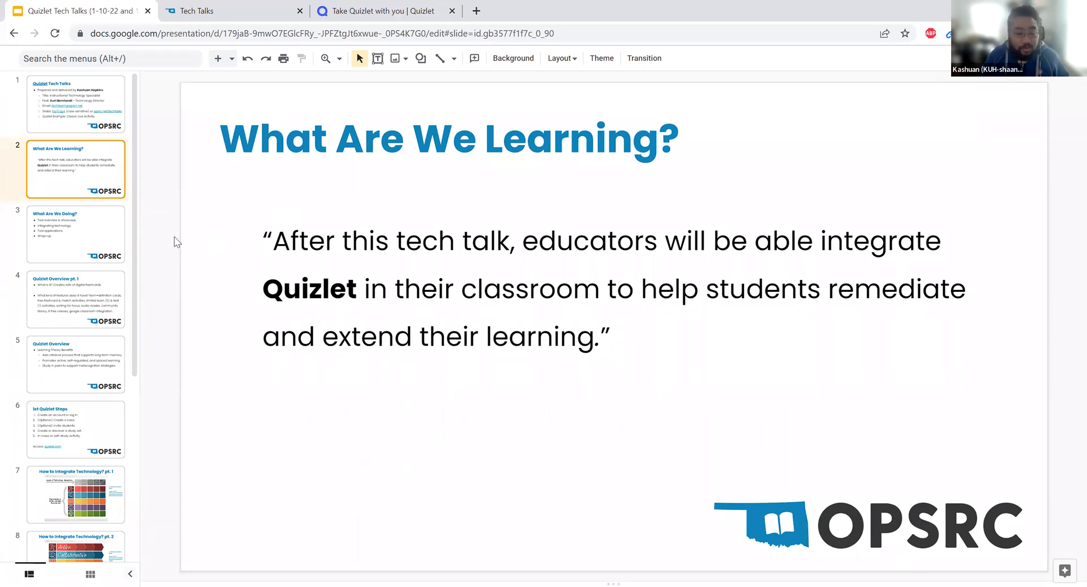
{"action": "left_click", "coordinate": [92, 246]}
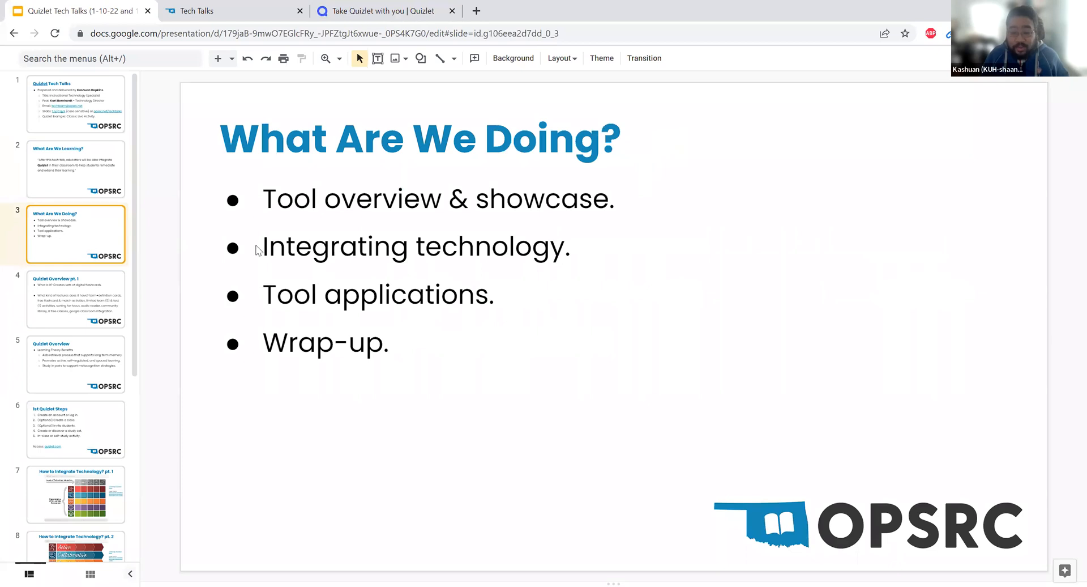
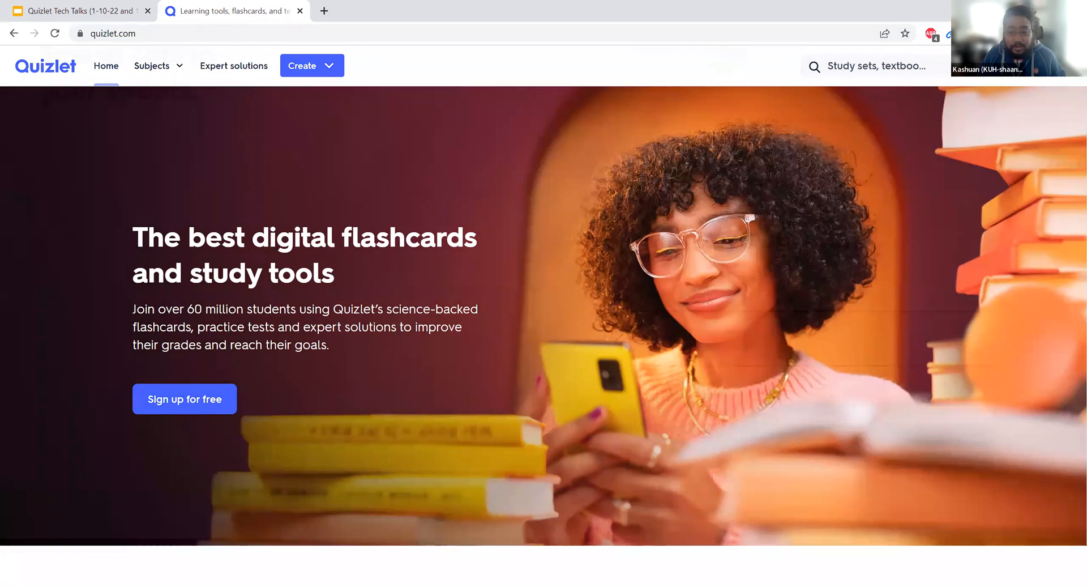
- Log in to Quizlet with the Google account
{"action": "left_click", "coordinate": [987, 66]}
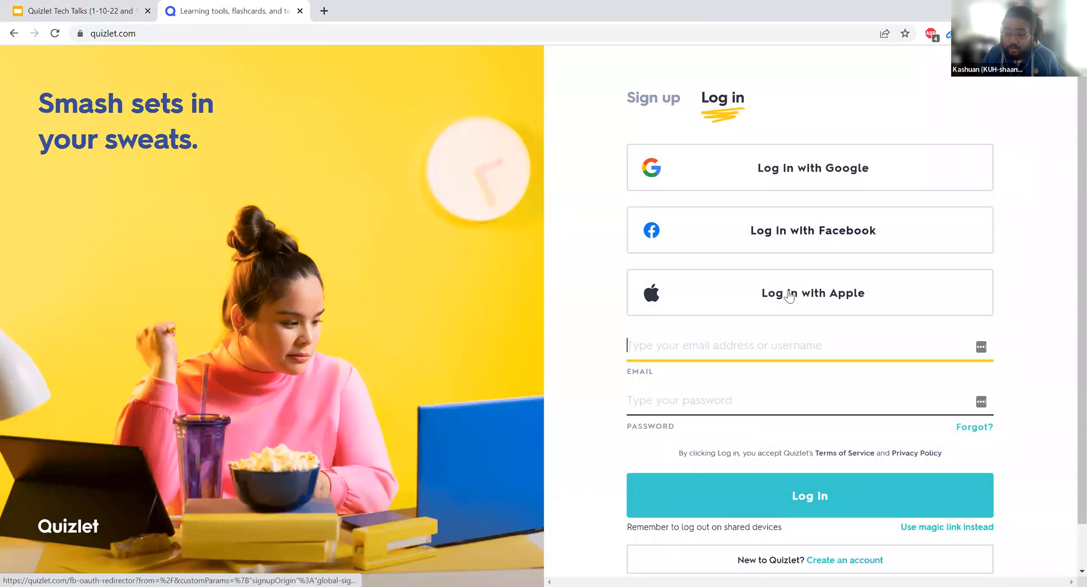
{"action": "left_click", "coordinate": [809, 351]}
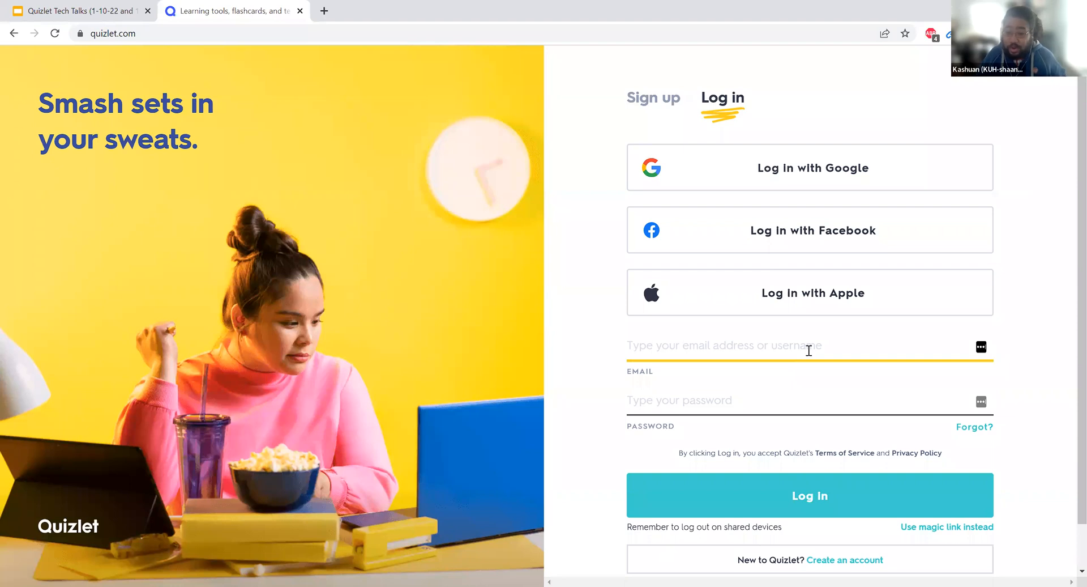
{"action": "left_click", "coordinate": [771, 174]}
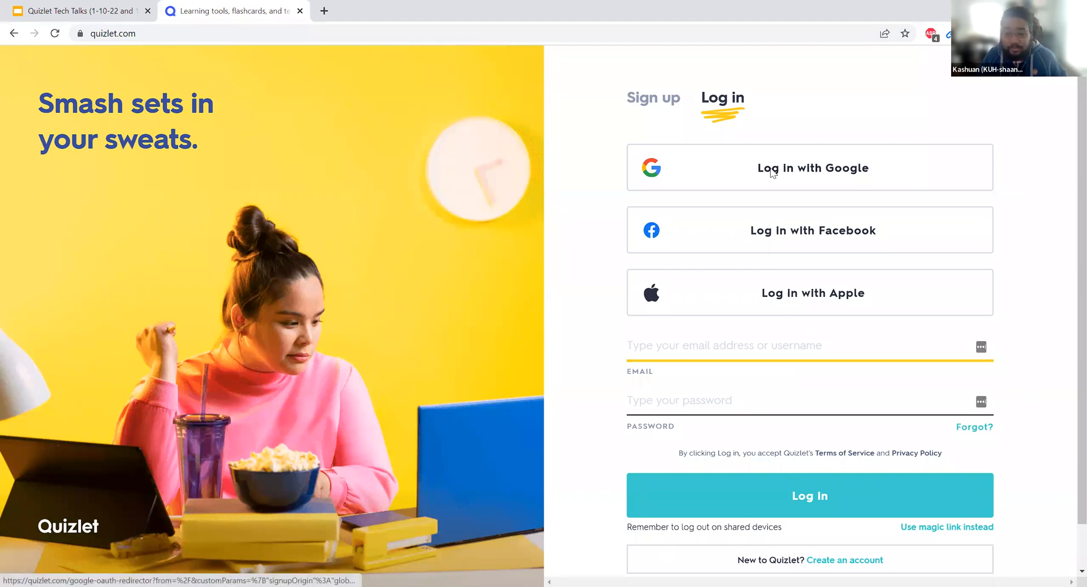
{"action": "left_click", "coordinate": [515, 305]}
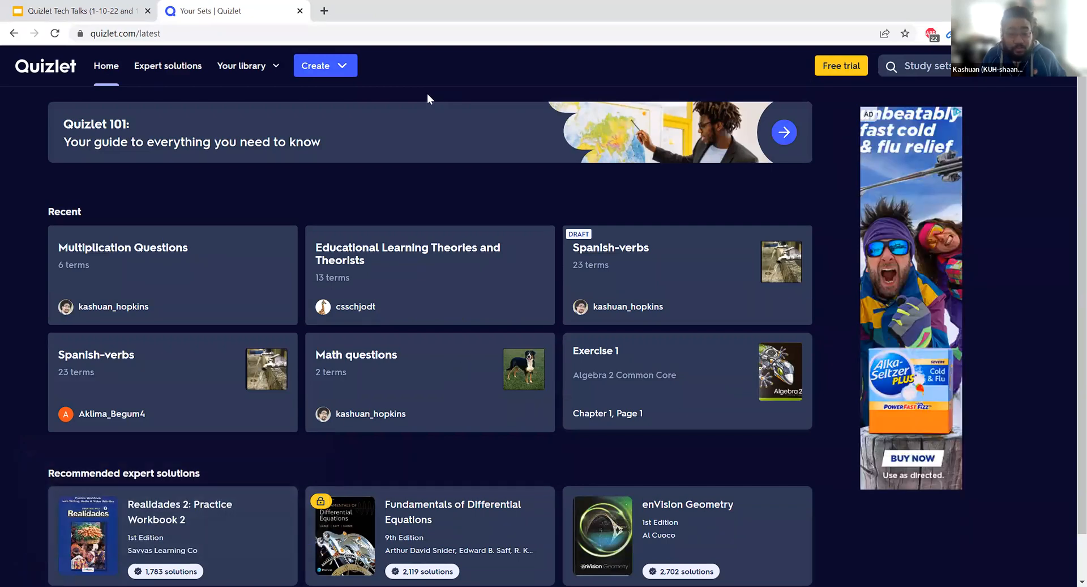
- Switch to the "1st Quizlet Steps" slide and highlight the optional items on creating a class and inviting students
{"action": "left_click", "coordinate": [80, 11]}
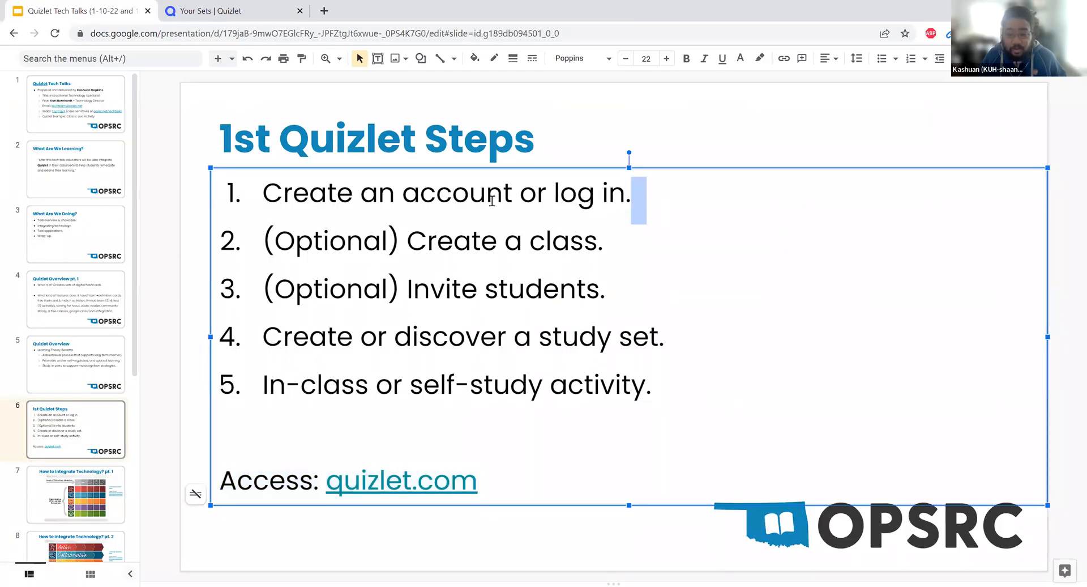
{"action": "left_click_drag", "start_coordinate": [492, 200], "coordinate": [199, 204]}
{"action": "triple_click", "coordinate": [680, 246]}
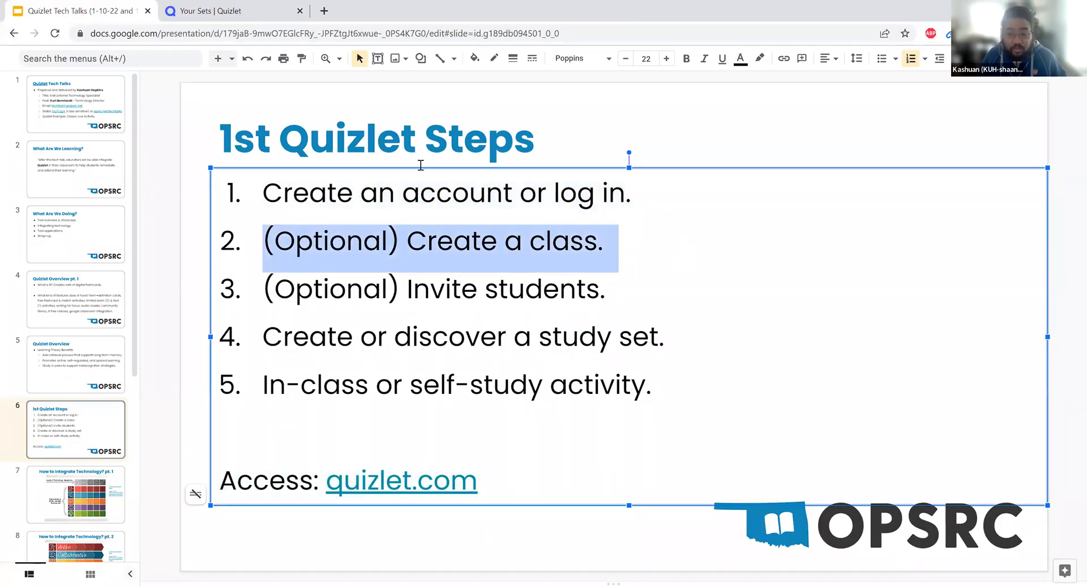
{"action": "left_click_drag", "start_coordinate": [635, 285], "coordinate": [245, 229]}
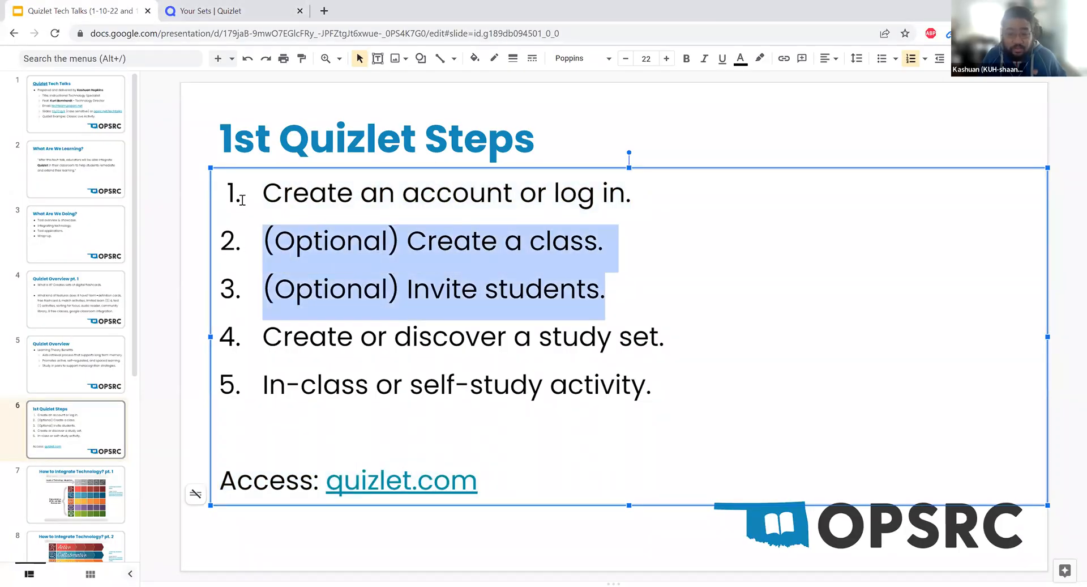
- Set up a new Quizlet class named with the teacher's name plus "6th hour", disallowing class members from inviting new members
{"action": "left_click", "coordinate": [222, 6]}
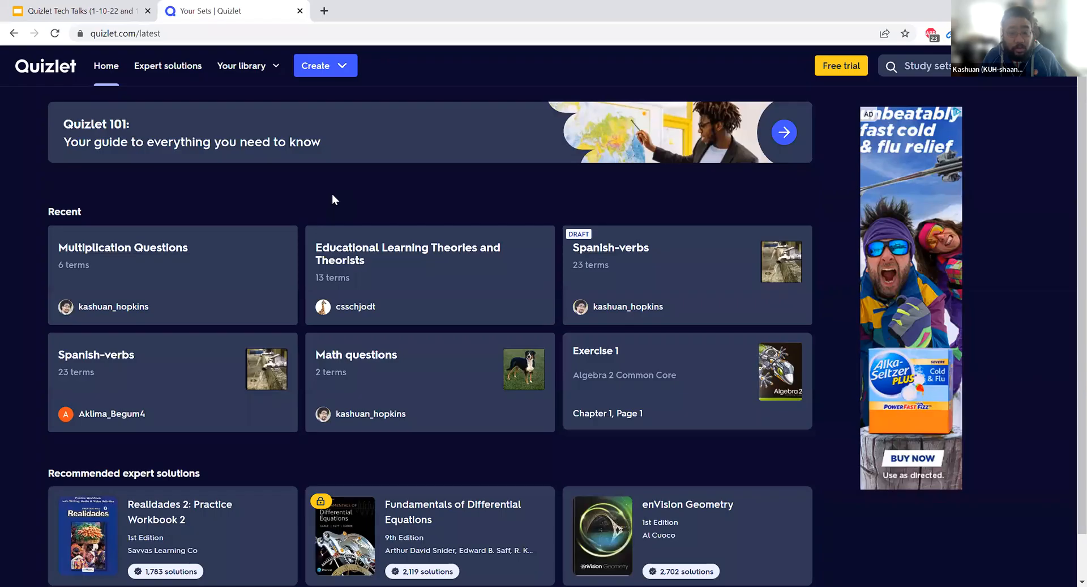
{"action": "left_click", "coordinate": [345, 76]}
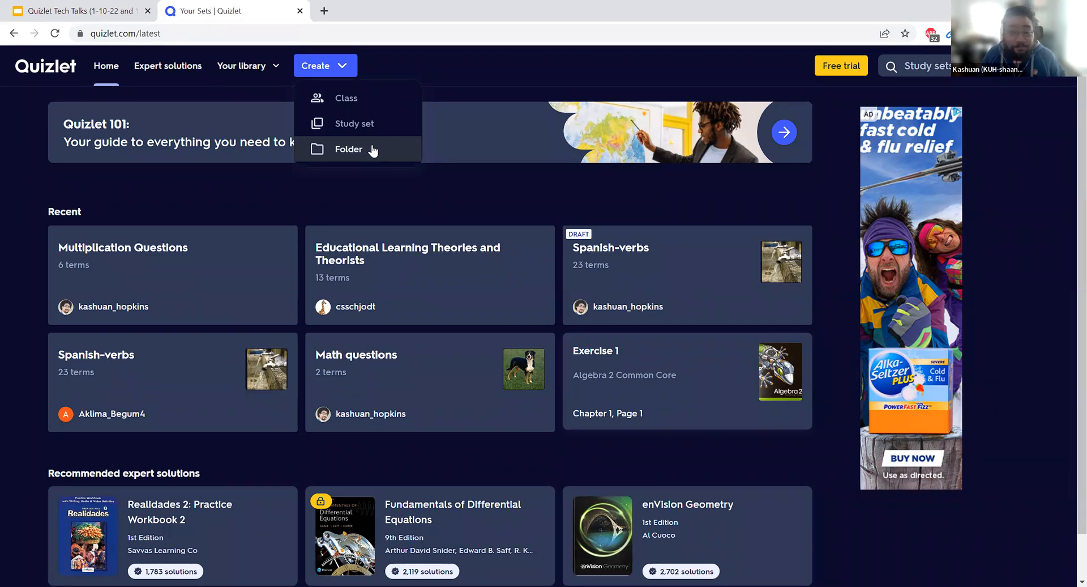
{"action": "left_click", "coordinate": [369, 102]}
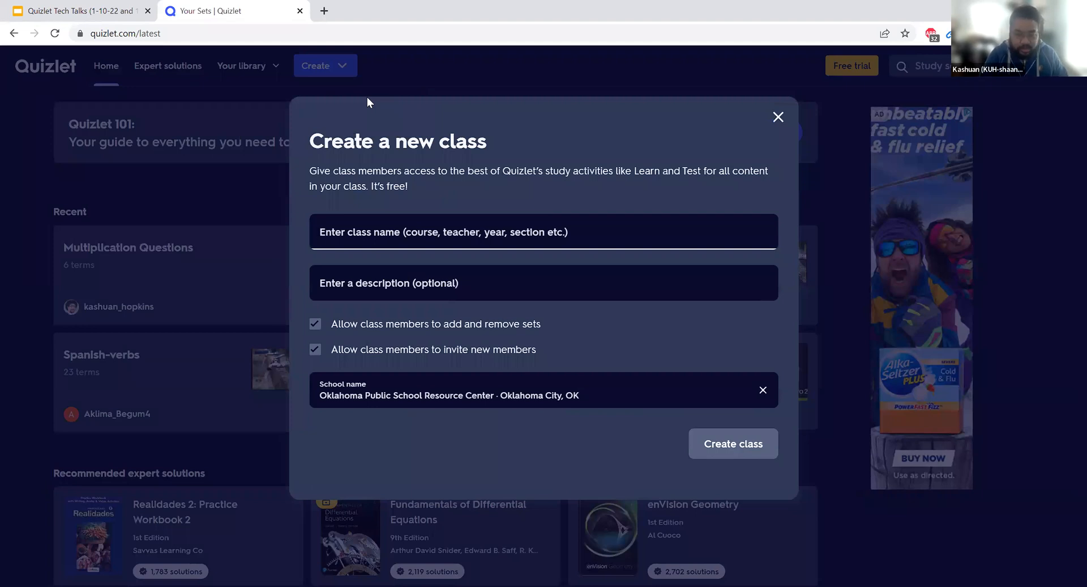
{"action": "type", "text": "Mr. Hopkins "}
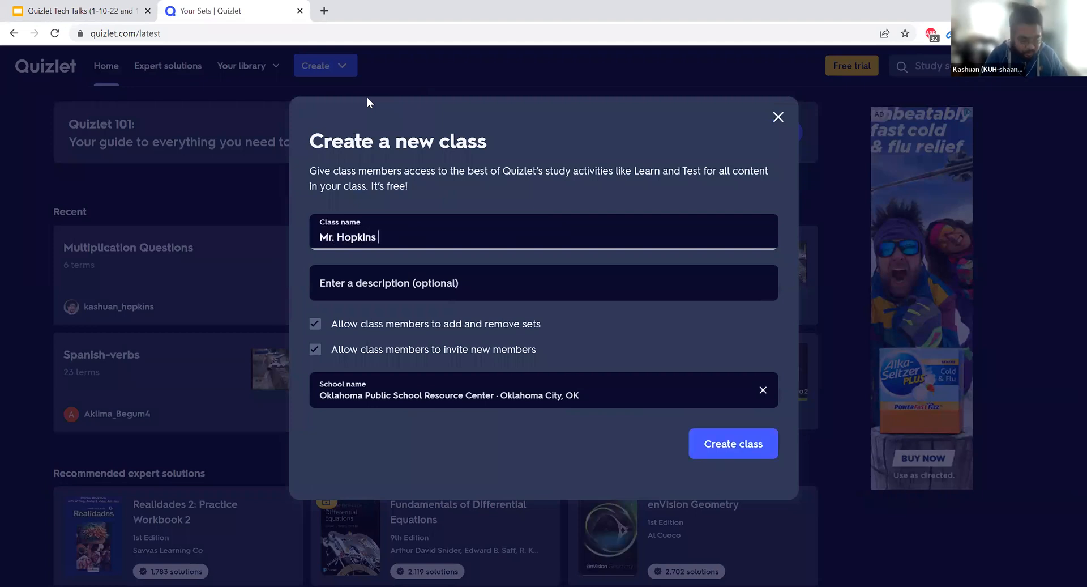
{"action": "type", "text": "' 6th hour"}
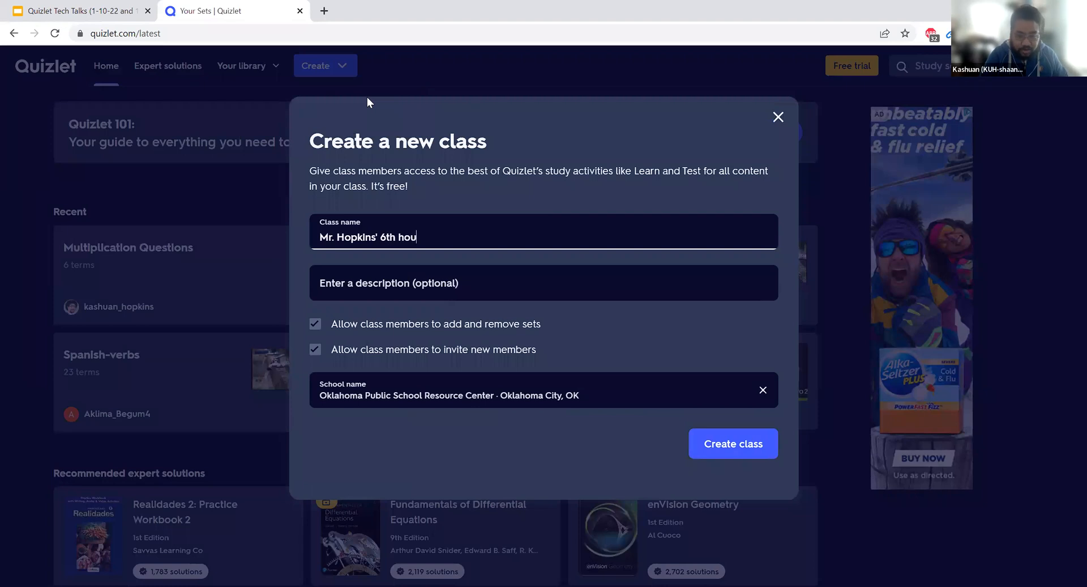
{"action": "left_click", "coordinate": [435, 279]}
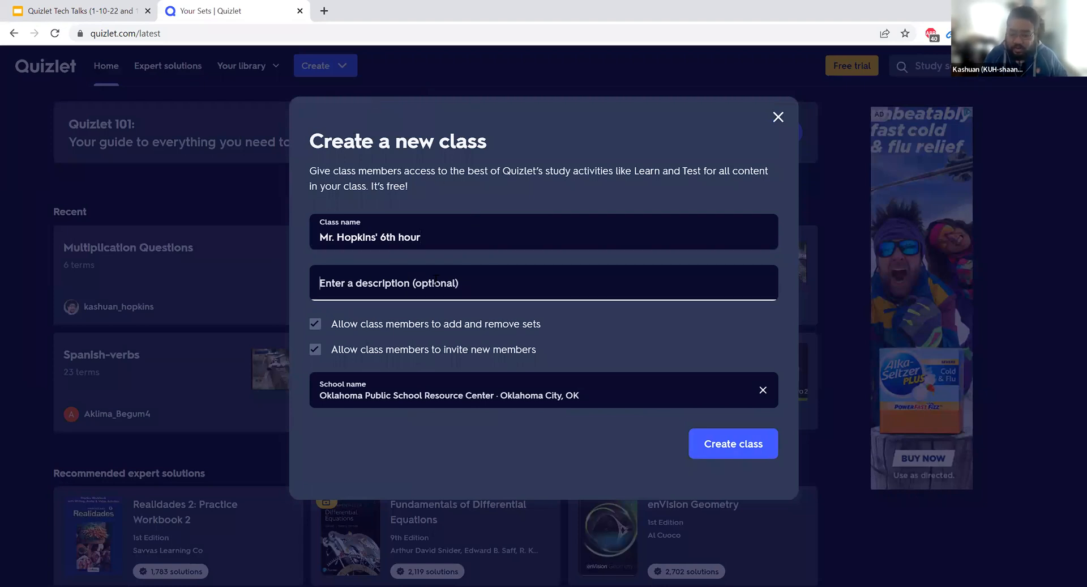
{"action": "left_click", "coordinate": [316, 351]}
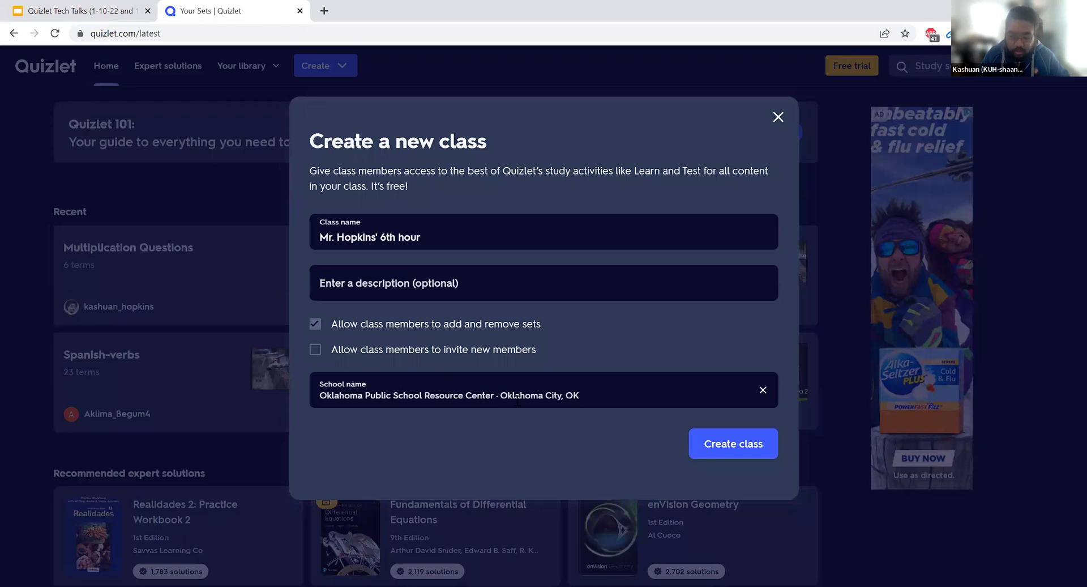
- Create the new 6th hour class and show its sets and members pages
{"action": "left_click", "coordinate": [717, 442]}
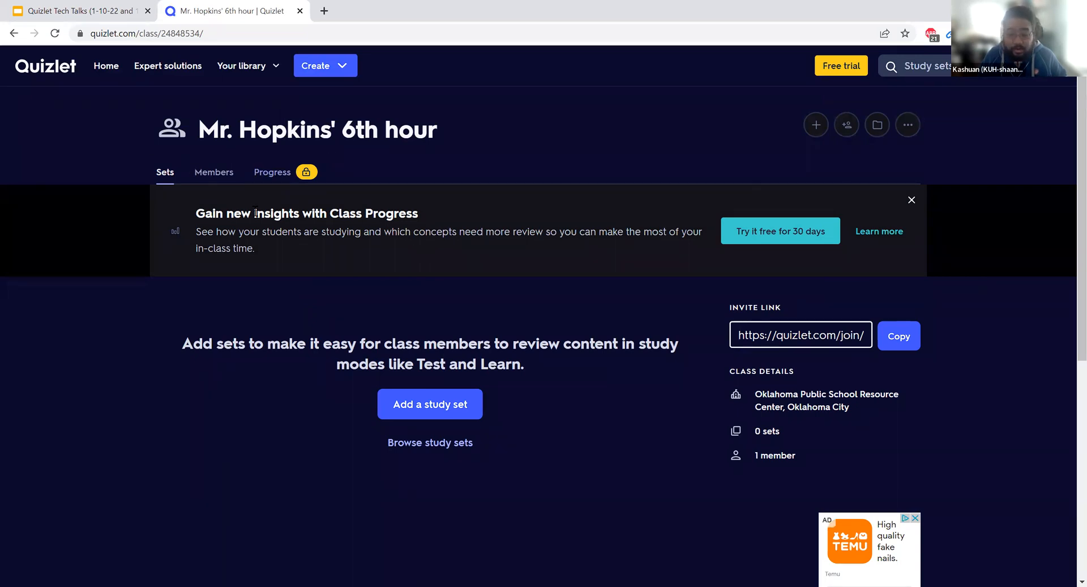
{"action": "left_click", "coordinate": [211, 176]}
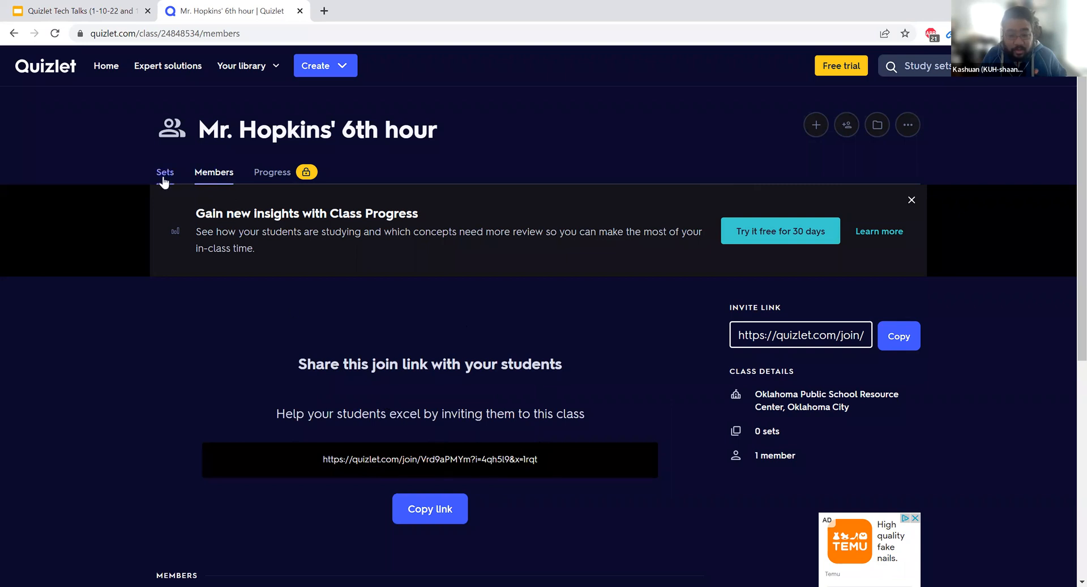
{"action": "left_click", "coordinate": [164, 176]}
{"action": "left_click", "coordinate": [226, 176]}
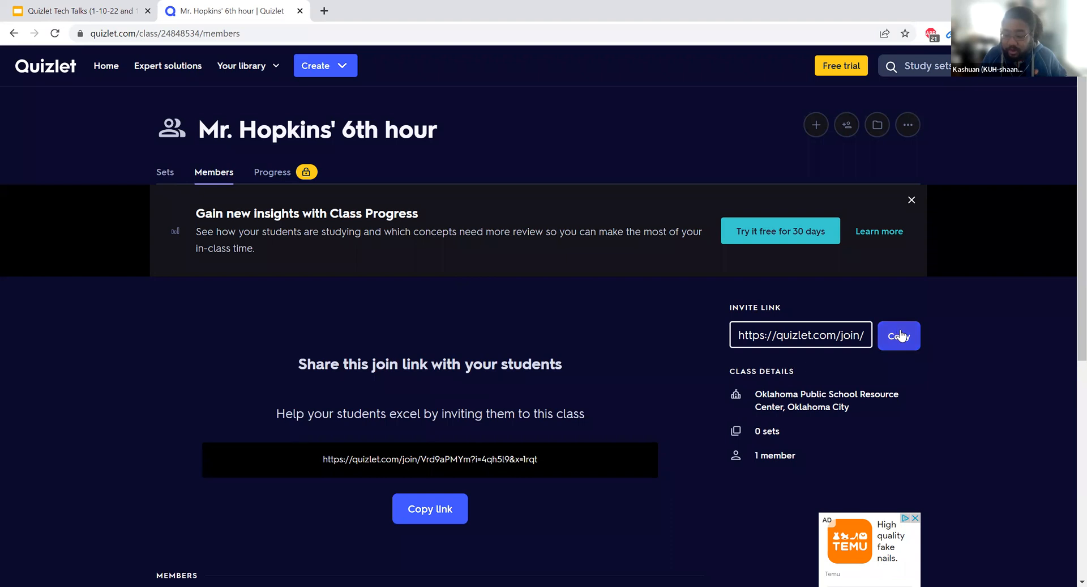
- Show the class's member invitation options and highlight "Invite by linking Google Classroom" before leaving the invitation
{"action": "left_click", "coordinate": [846, 124]}
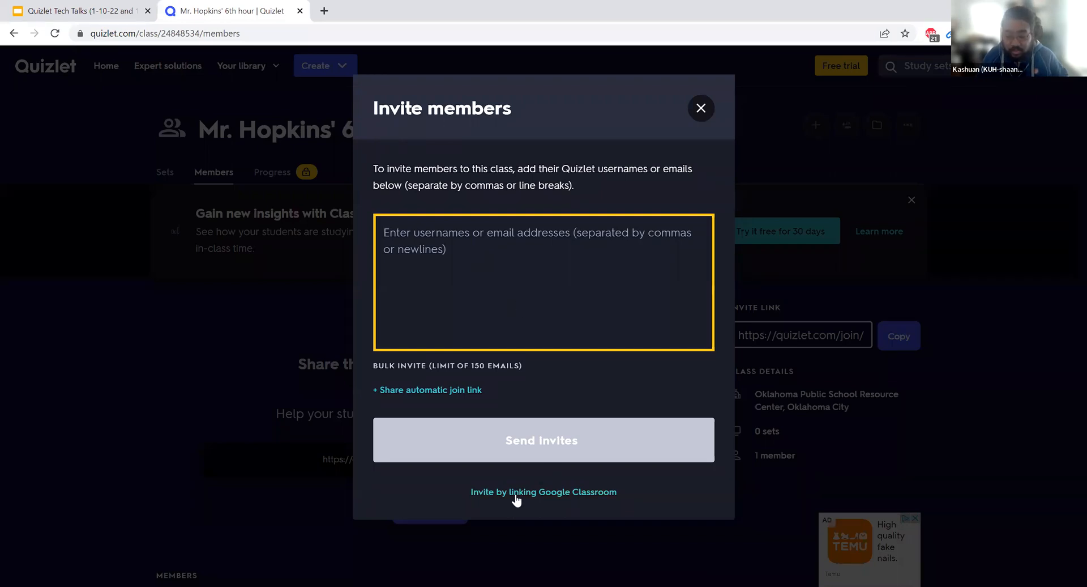
{"action": "left_click_drag", "start_coordinate": [468, 496], "coordinate": [628, 496]}
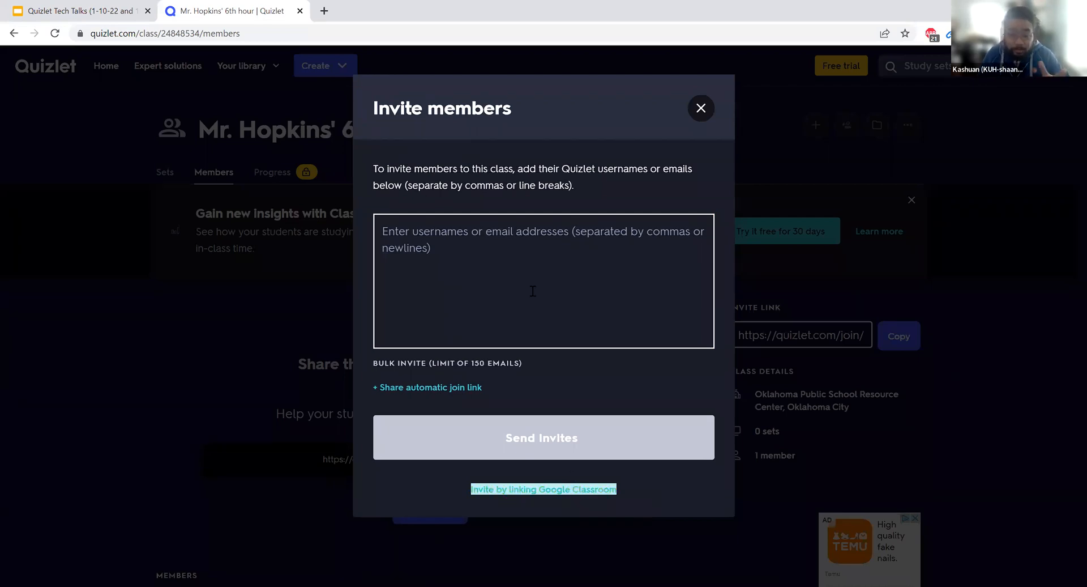
{"action": "left_click", "coordinate": [710, 116]}
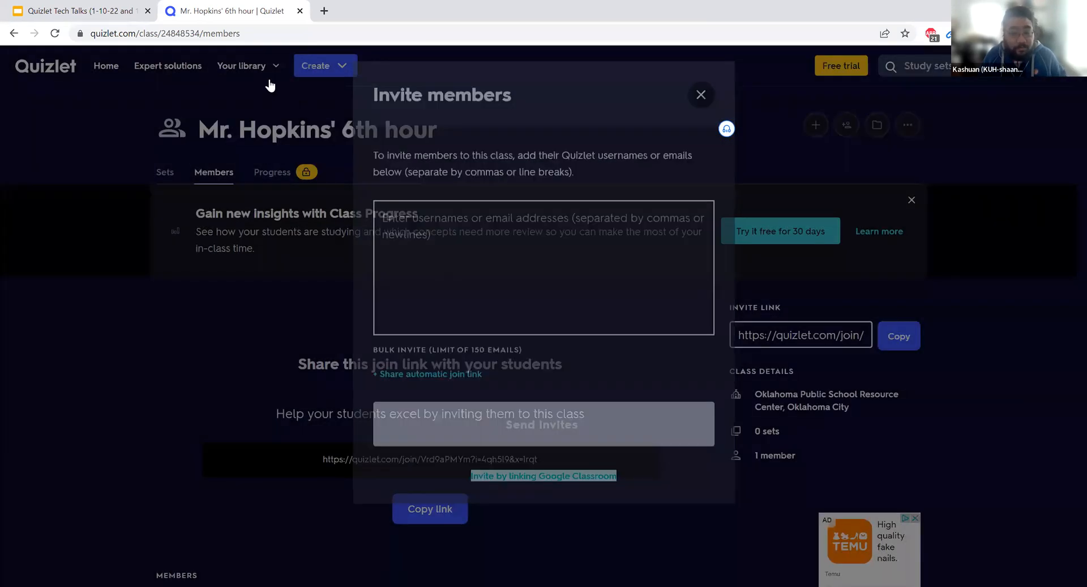
- Open the existing third class in the library and show the management options for its non-admin member
{"action": "mouse_move", "coordinate": [270, 84]}
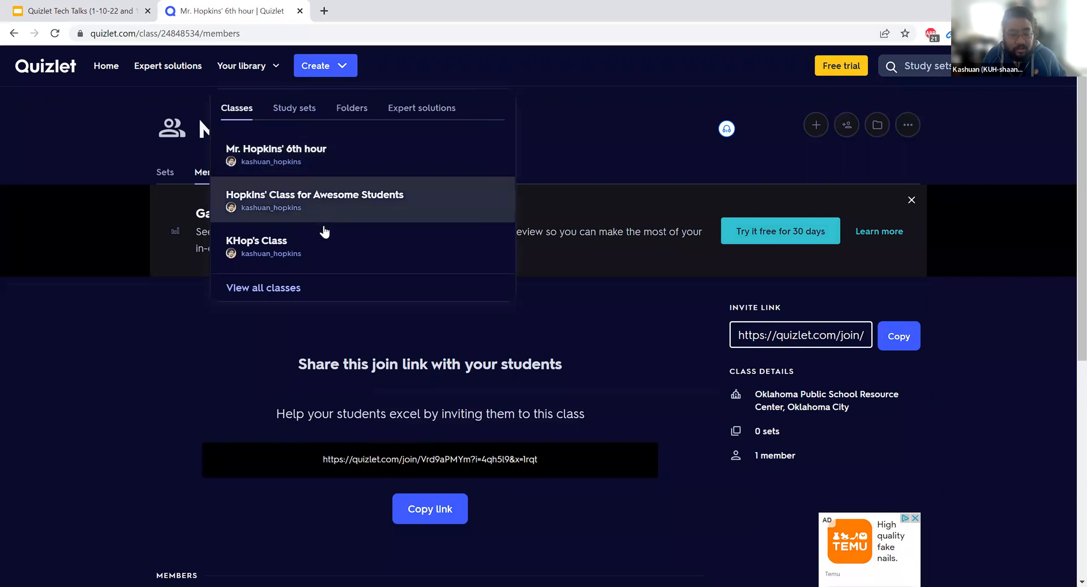
{"action": "left_click", "coordinate": [324, 246]}
{"action": "left_click", "coordinate": [225, 185]}
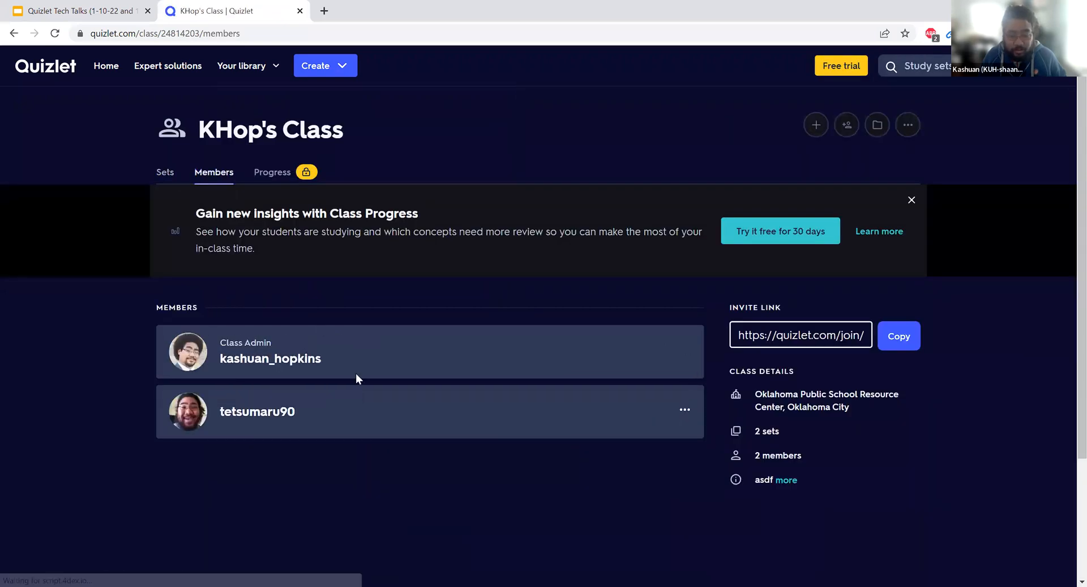
{"action": "left_click", "coordinate": [686, 411]}
{"action": "left_click", "coordinate": [717, 498]}
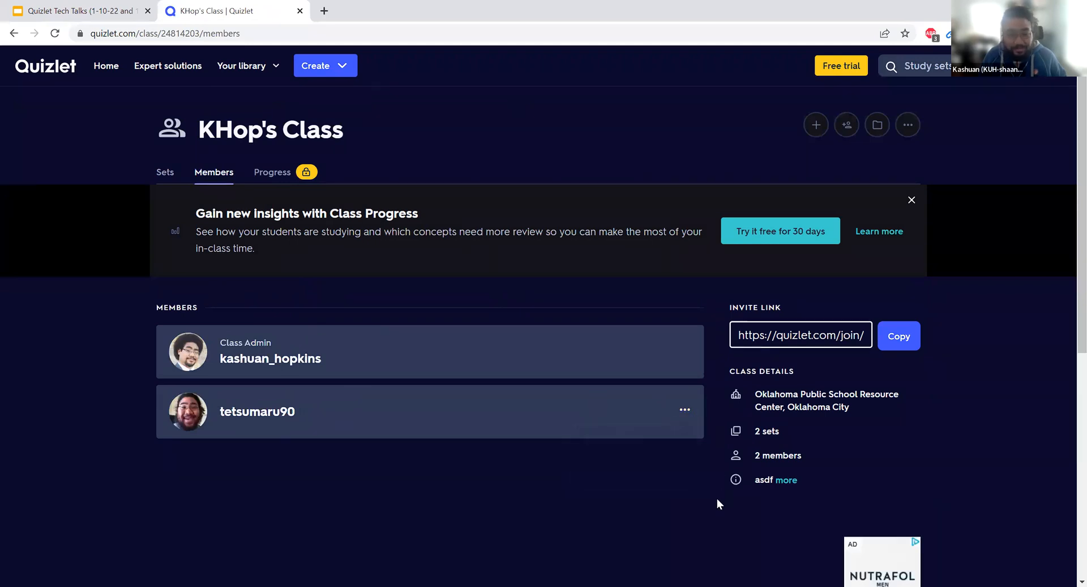
{"action": "left_click", "coordinate": [685, 412]}
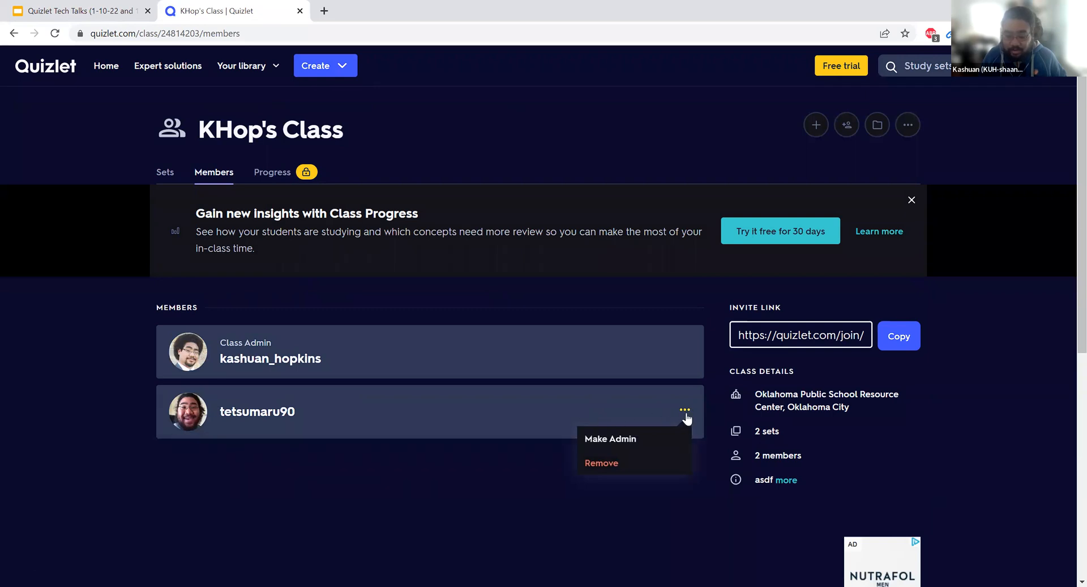
{"action": "left_click", "coordinate": [477, 466]}
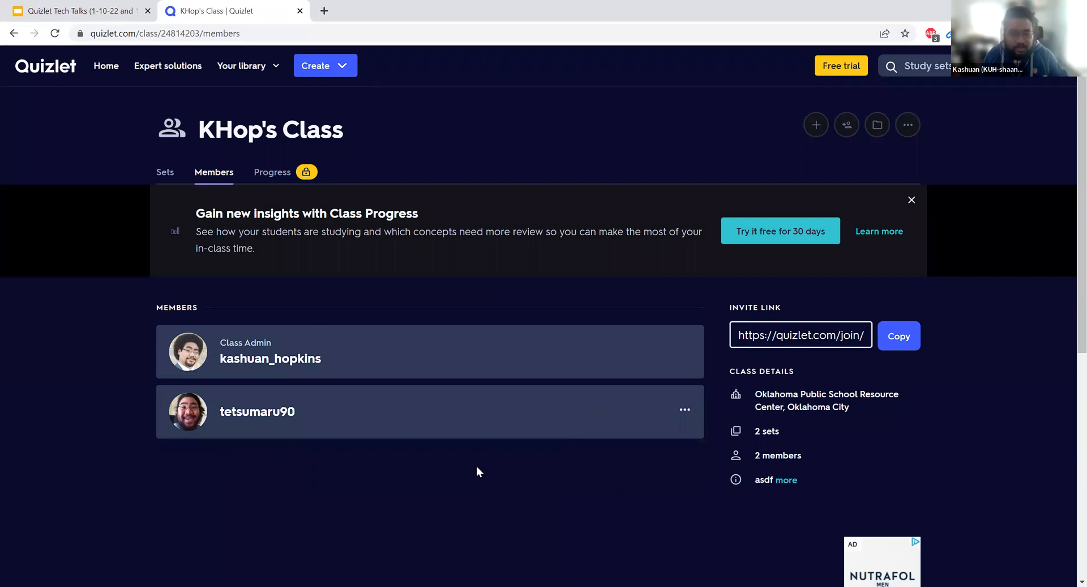
- Highlight "Create or discover a study set." on the "1st Quizlet Steps" slide and return to Quizlet
{"action": "left_click", "coordinate": [105, 6]}
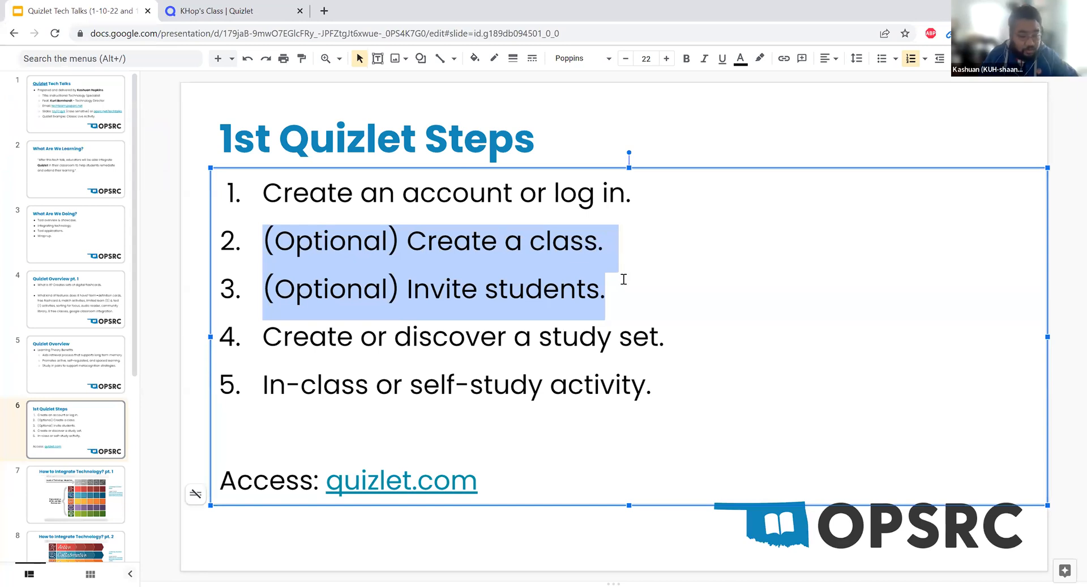
{"action": "left_click_drag", "start_coordinate": [681, 338], "coordinate": [235, 342]}
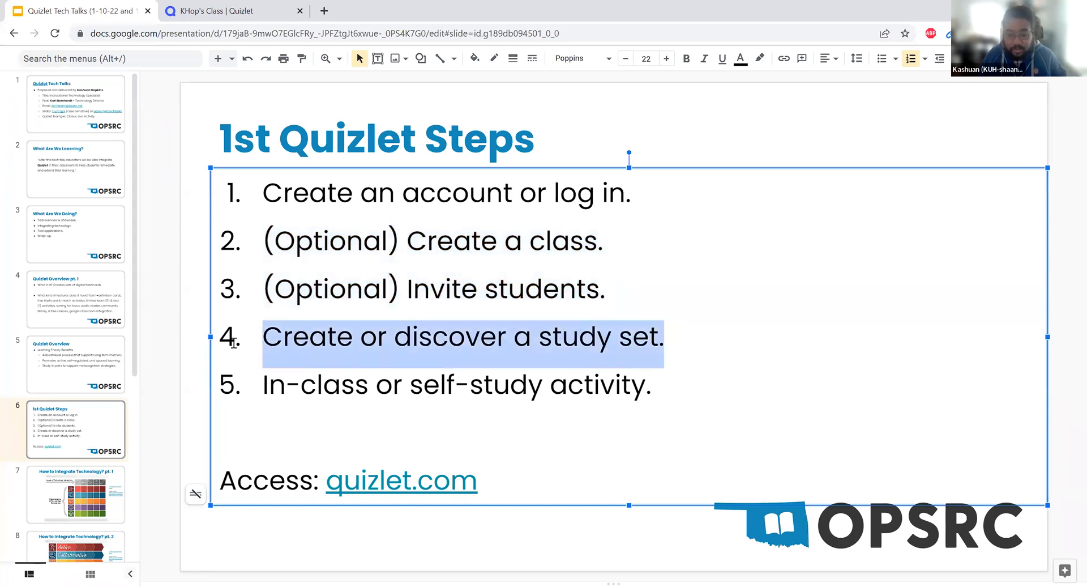
{"action": "left_click", "coordinate": [227, 10]}
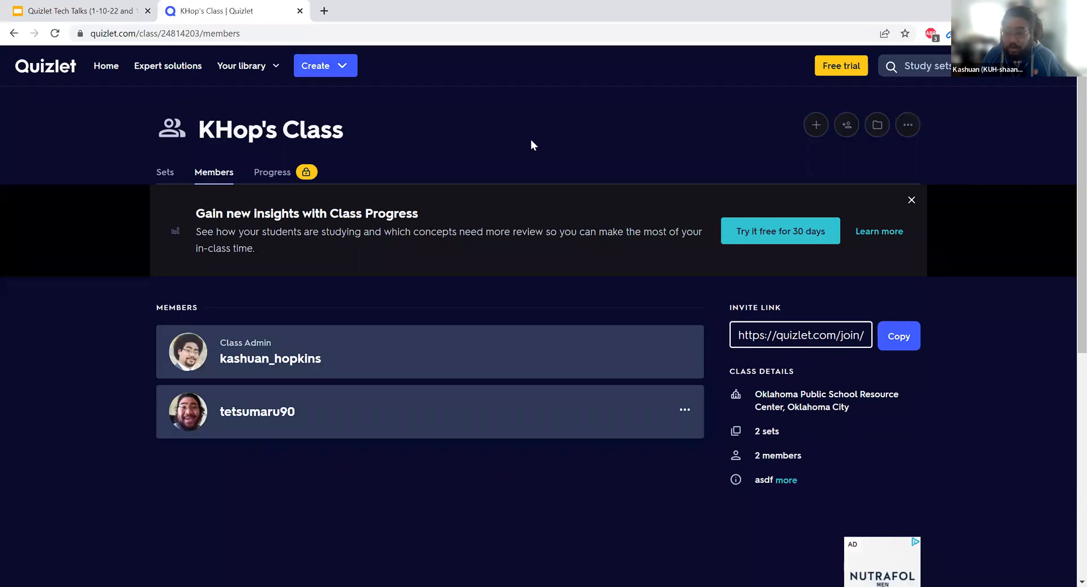
- Search Quizlet for "english vocabulary" using the matching search suggestion
{"action": "left_click", "coordinate": [907, 125]}
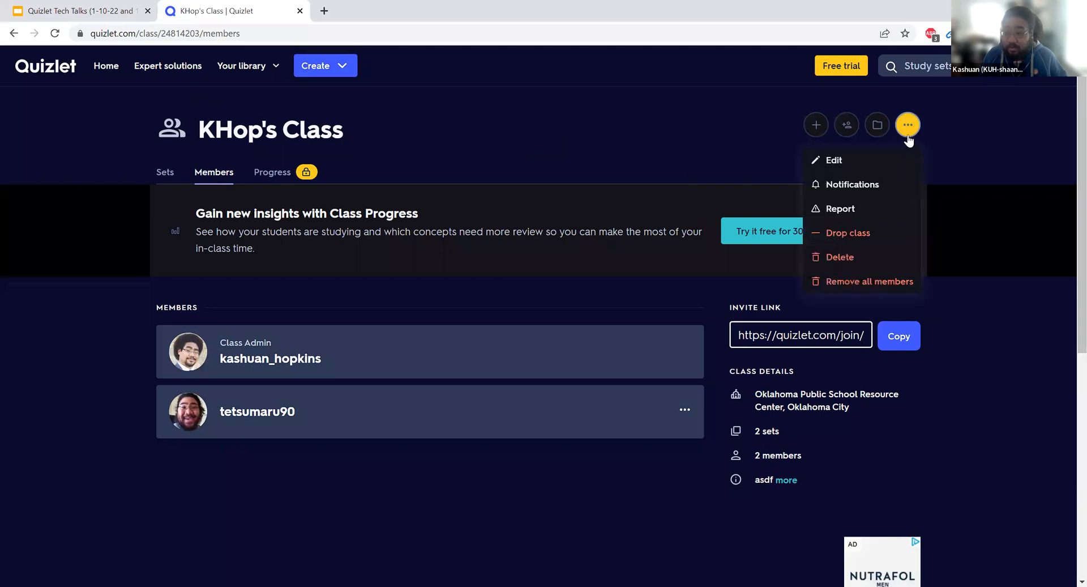
{"action": "left_click", "coordinate": [945, 68]}
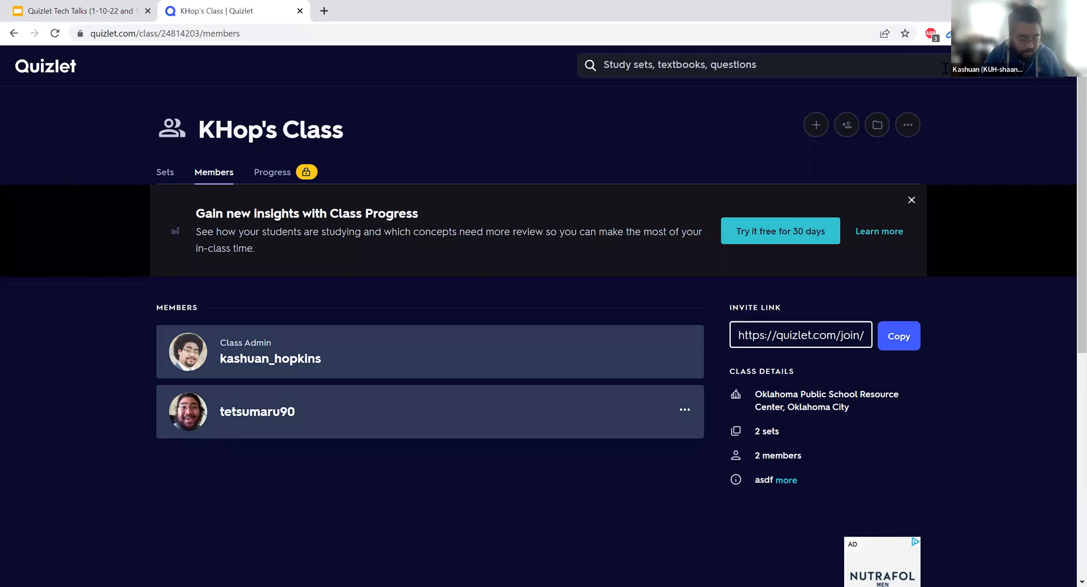
{"action": "type", "text": "english"}
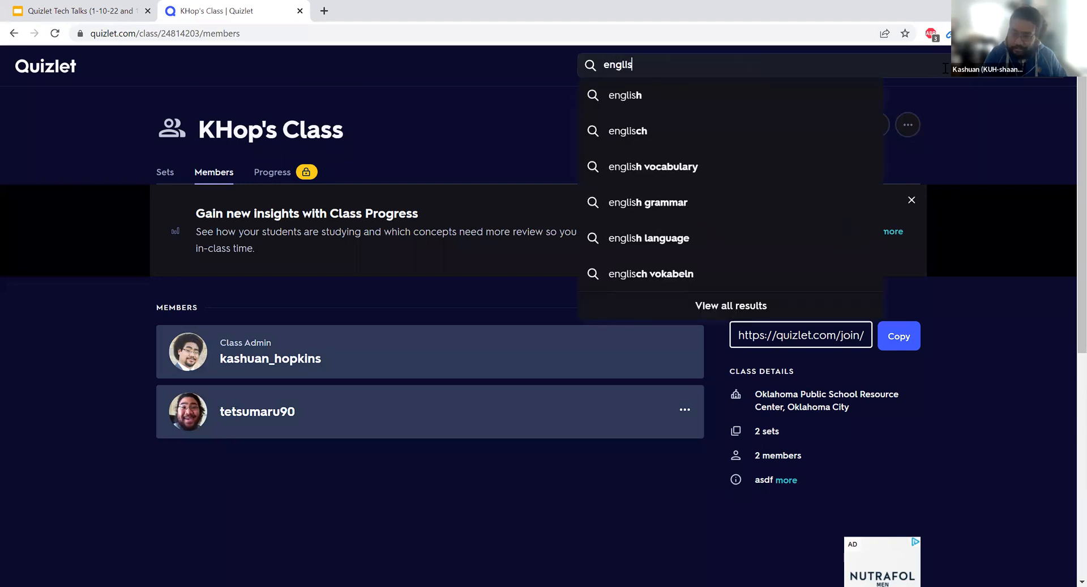
{"action": "key", "text": "Down"}
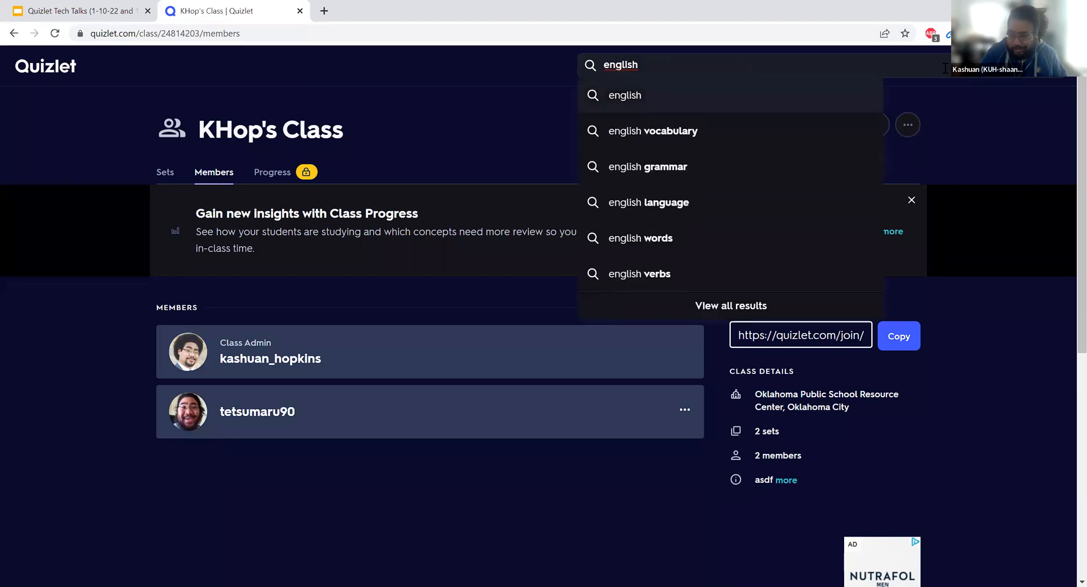
{"action": "key", "text": "Down"}
{"action": "key", "text": "Return"}
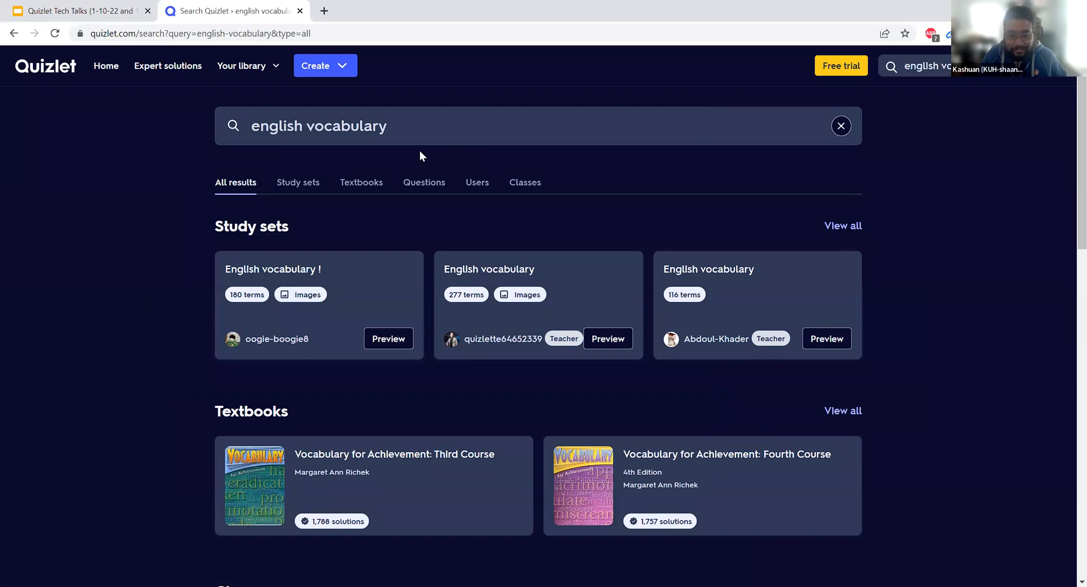
- Look through the study sets, textbooks, classes and users found for "english vocabulary"
{"action": "scroll", "coordinate": [414, 170], "scroll_direction": "down", "scroll_amount": 1}
{"action": "scroll", "coordinate": [369, 226], "scroll_direction": "up", "scroll_amount": 1}
{"action": "scroll", "coordinate": [365, 304], "scroll_direction": "down", "scroll_amount": 2}
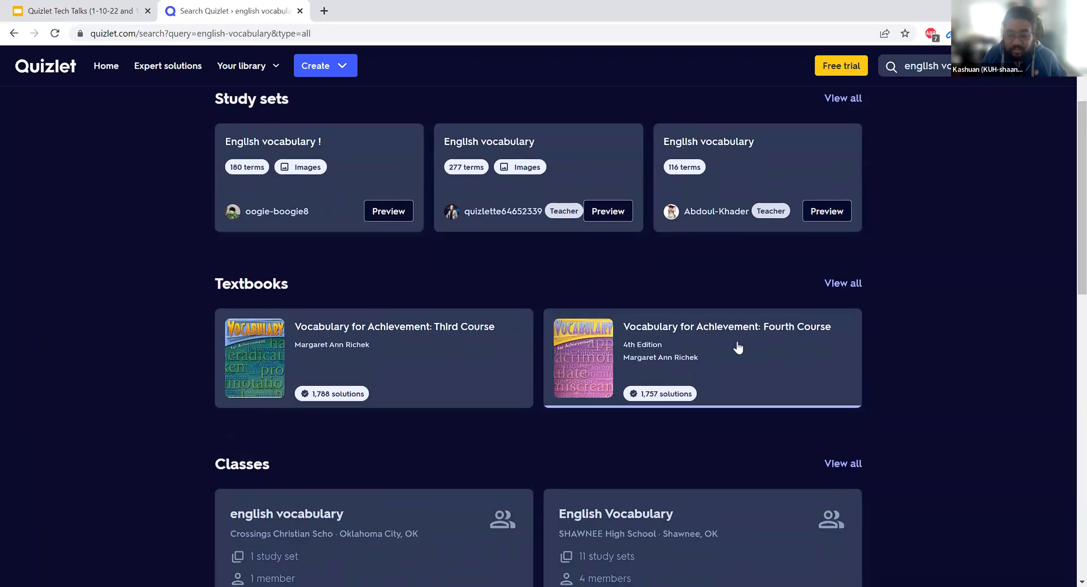
{"action": "scroll", "coordinate": [423, 356], "scroll_direction": "down", "scroll_amount": 1}
{"action": "scroll", "coordinate": [310, 365], "scroll_direction": "down", "scroll_amount": 2}
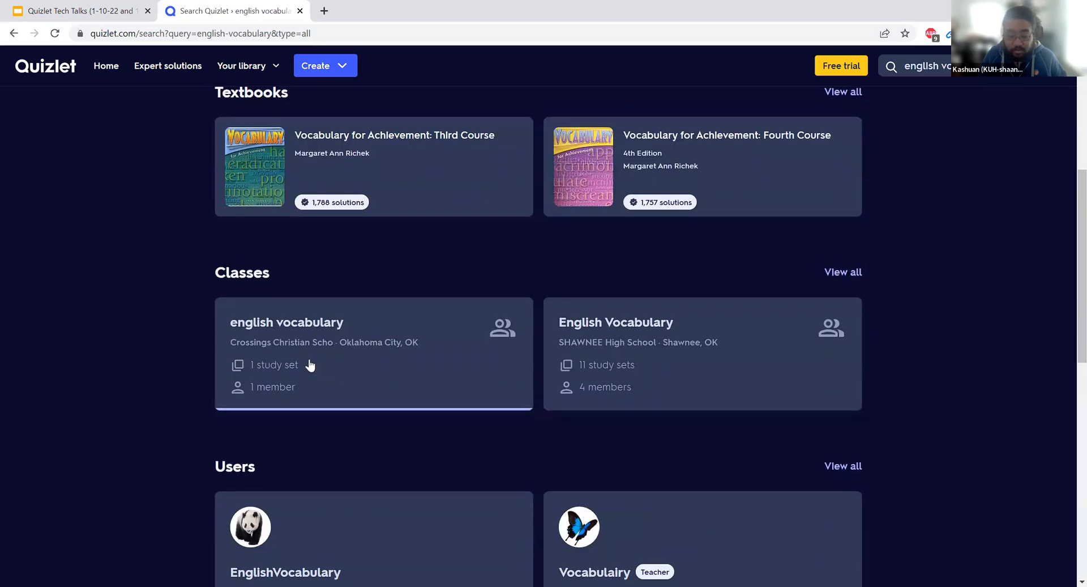
{"action": "scroll", "coordinate": [642, 290], "scroll_direction": "down", "scroll_amount": 2}
{"action": "scroll", "coordinate": [642, 291], "scroll_direction": "down", "scroll_amount": 4}
{"action": "scroll", "coordinate": [584, 301], "scroll_direction": "up", "scroll_amount": 10}
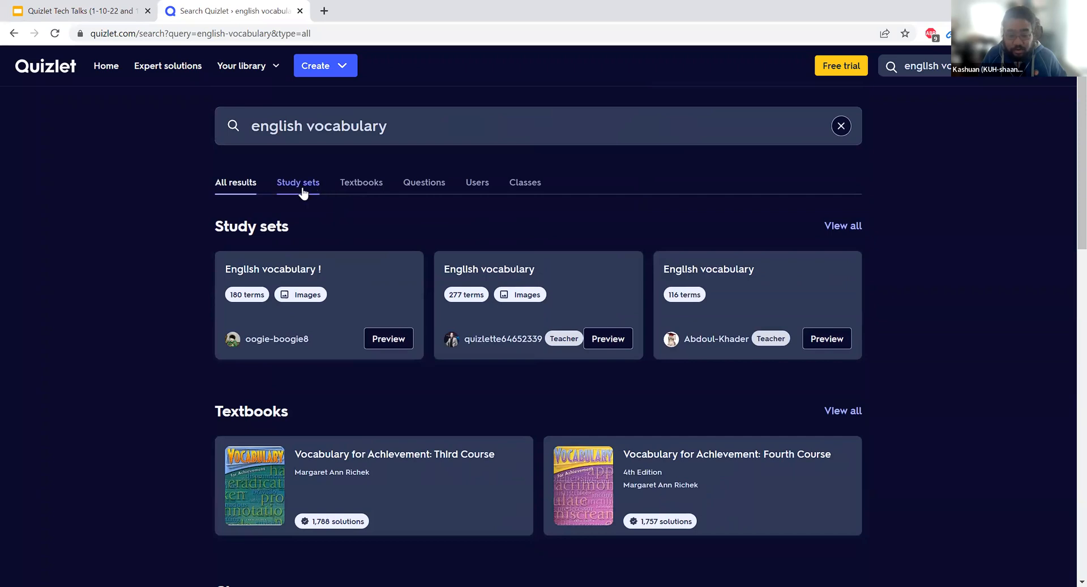
- Limit the results to study sets and open the first set, "English vocabulary !"
{"action": "left_click", "coordinate": [300, 191]}
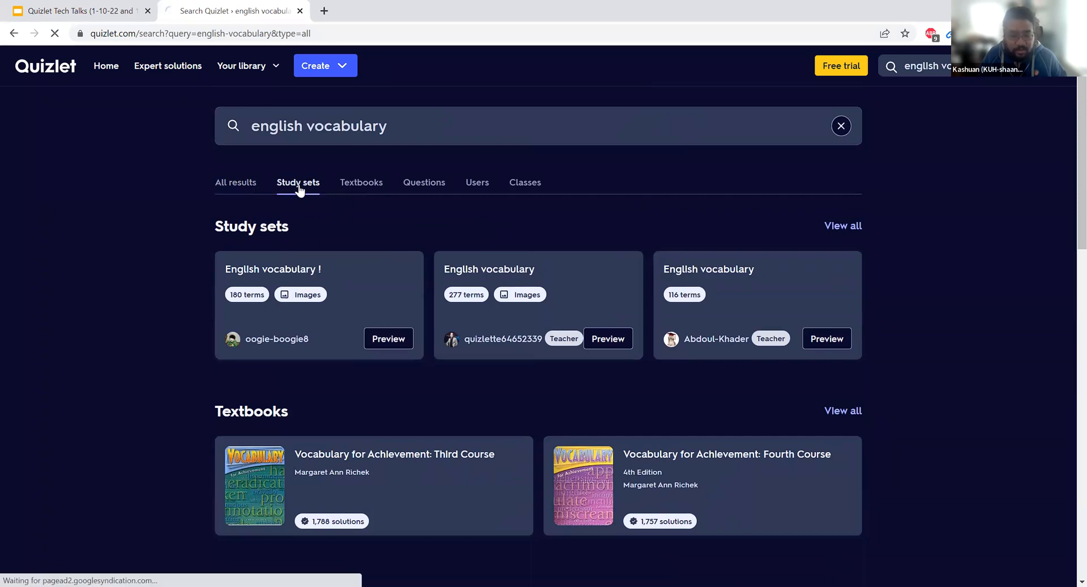
{"action": "scroll", "coordinate": [425, 286], "scroll_direction": "down", "scroll_amount": 2}
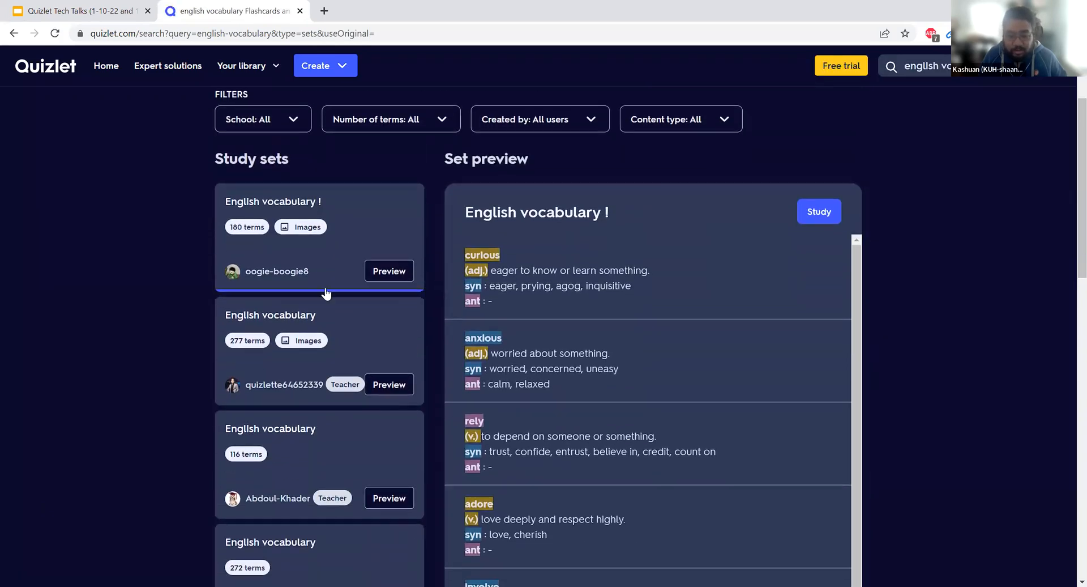
{"action": "scroll", "coordinate": [280, 215], "scroll_direction": "down", "scroll_amount": 1}
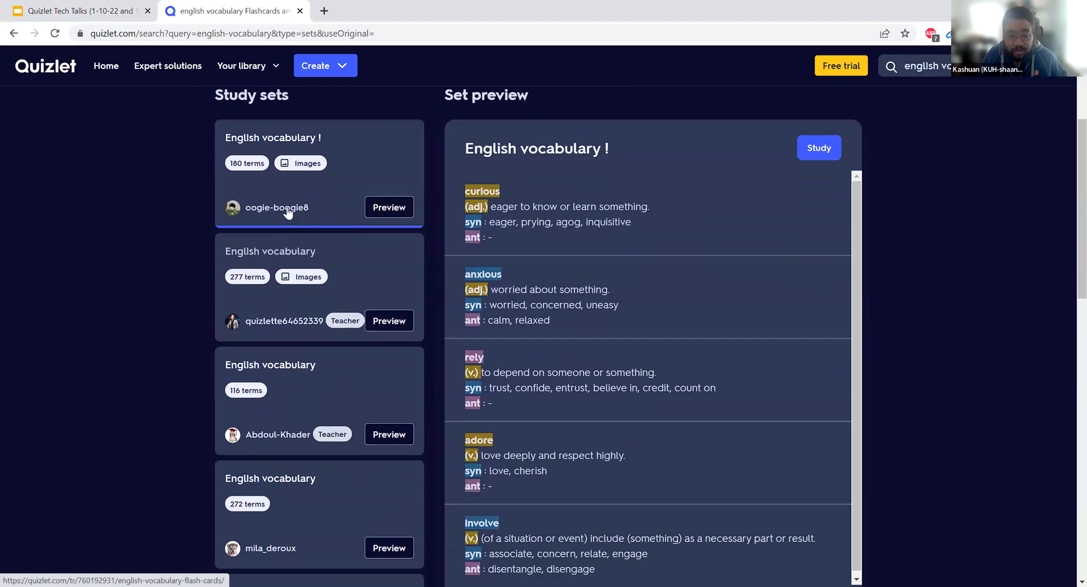
{"action": "scroll", "coordinate": [286, 214], "scroll_direction": "down", "scroll_amount": 2}
{"action": "scroll", "coordinate": [287, 363], "scroll_direction": "up", "scroll_amount": 4}
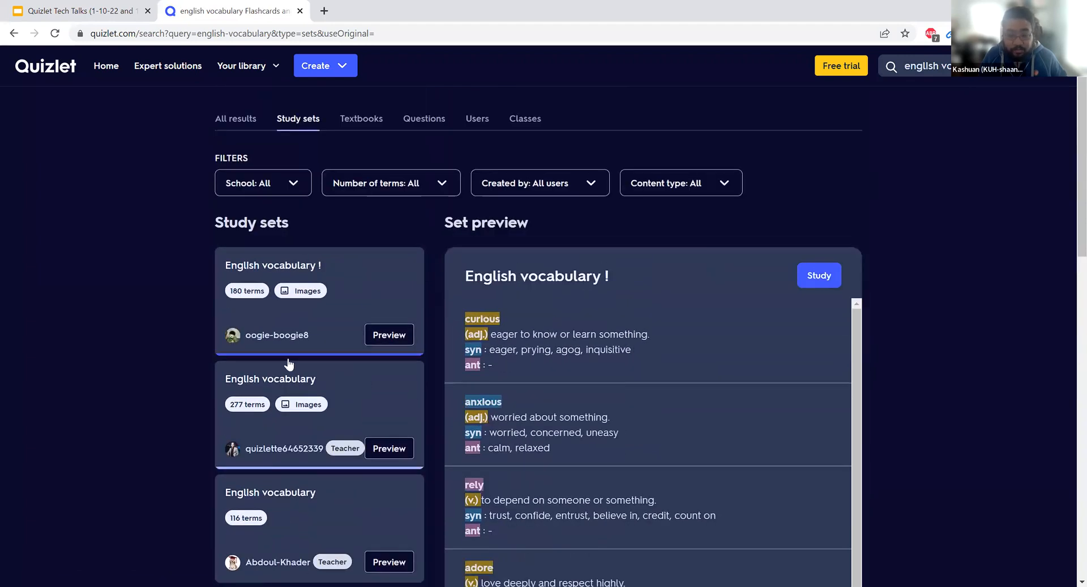
{"action": "left_click", "coordinate": [278, 265]}
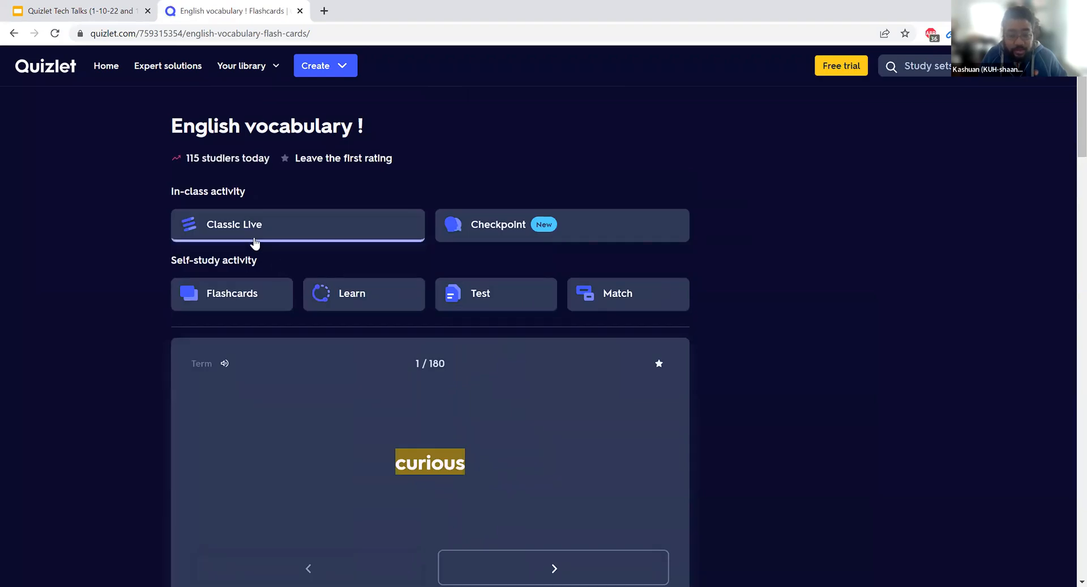
- Try to save and edit a copy of the "English vocabulary !" set, dismissing the upgrade offer
{"action": "scroll", "coordinate": [255, 242], "scroll_direction": "down", "scroll_amount": 3}
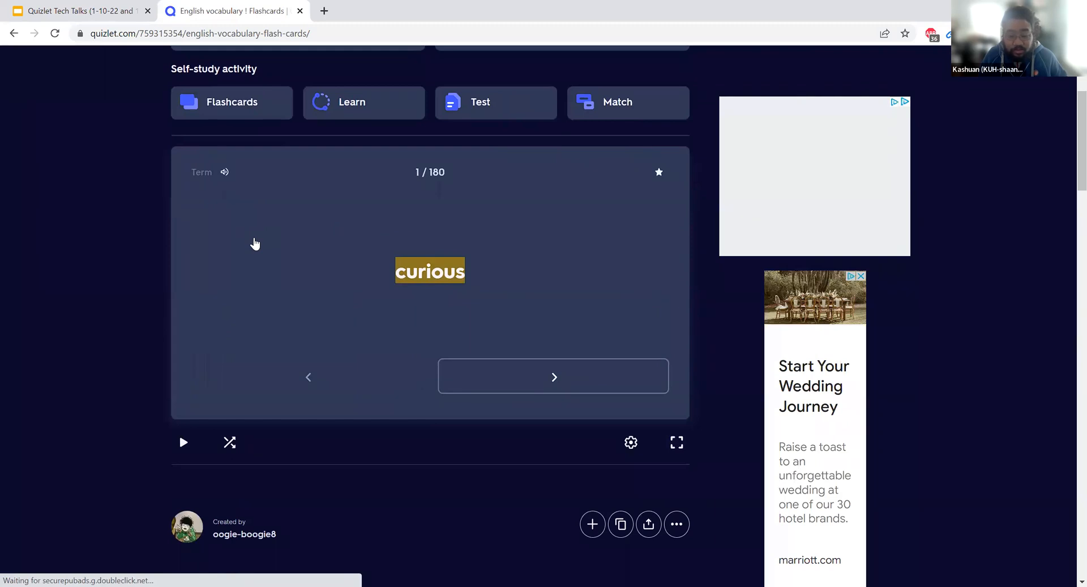
{"action": "scroll", "coordinate": [255, 242], "scroll_direction": "down", "scroll_amount": 2}
{"action": "scroll", "coordinate": [546, 409], "scroll_direction": "up", "scroll_amount": 1}
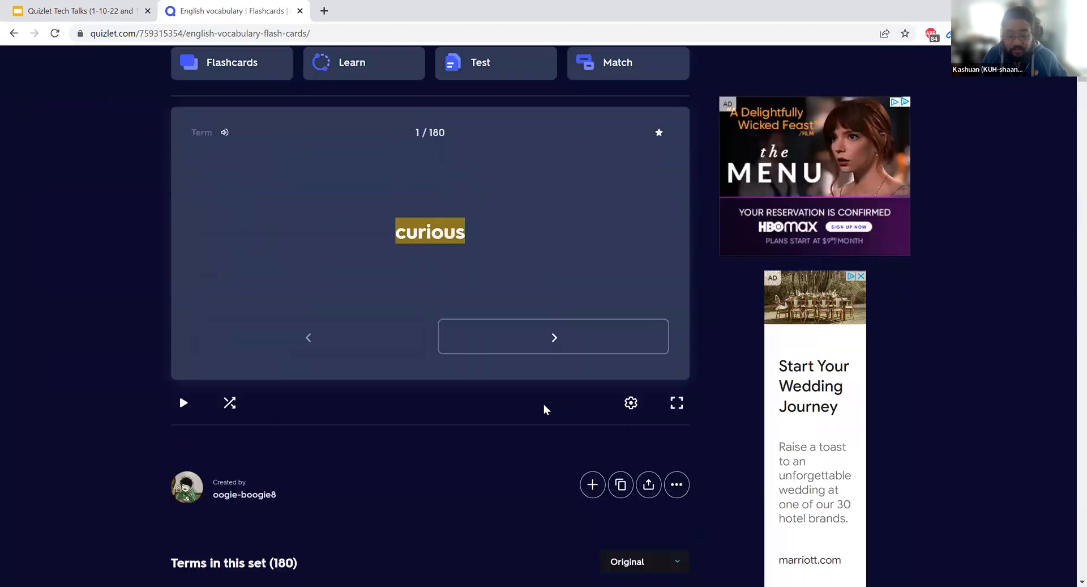
{"action": "scroll", "coordinate": [545, 409], "scroll_direction": "up", "scroll_amount": 1}
{"action": "scroll", "coordinate": [544, 408], "scroll_direction": "down", "scroll_amount": 1}
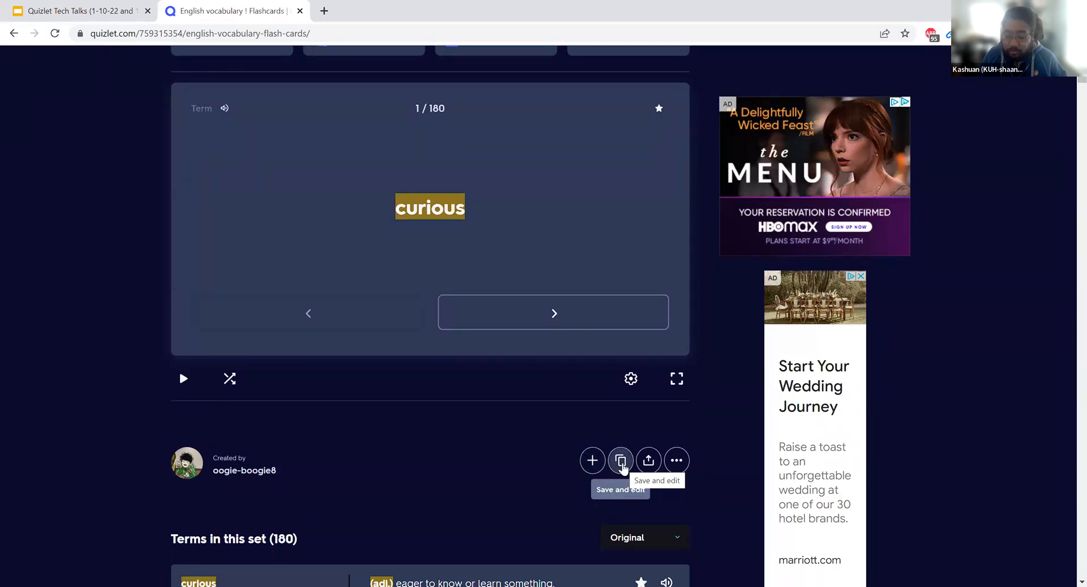
{"action": "left_click", "coordinate": [621, 462]}
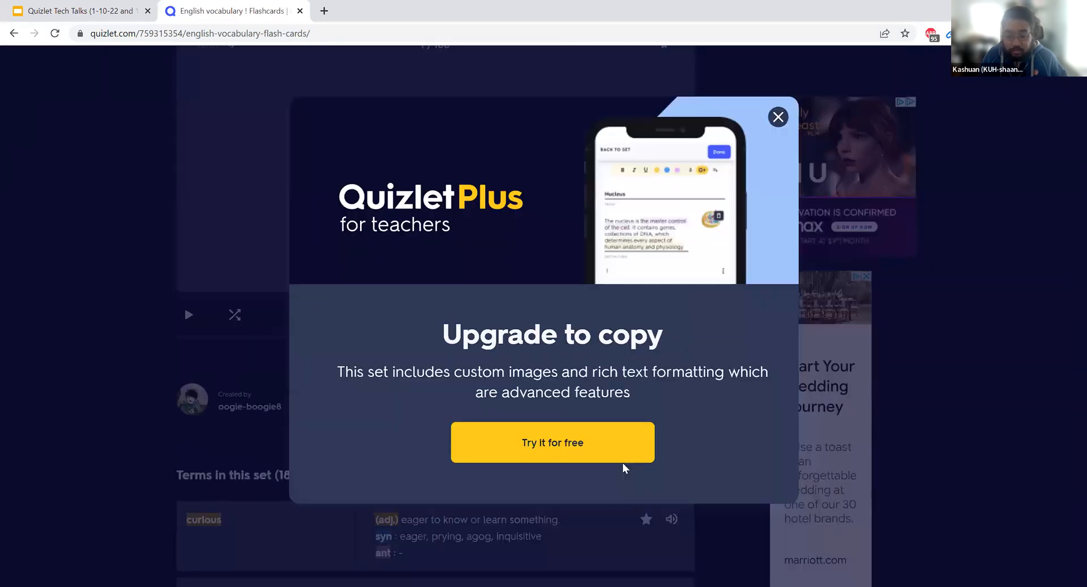
{"action": "left_click", "coordinate": [778, 117]}
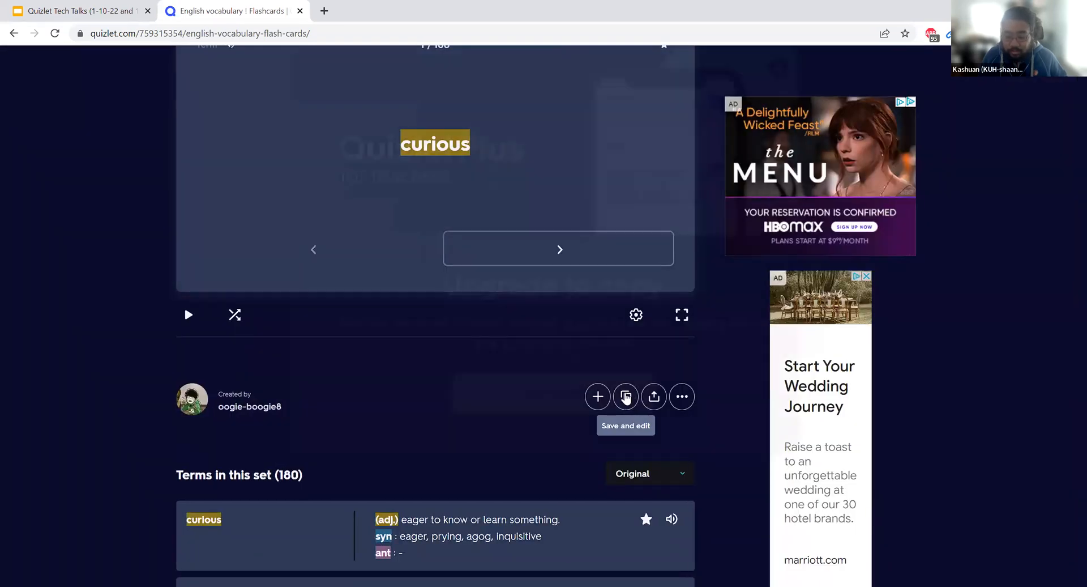
{"action": "left_click", "coordinate": [625, 397]}
{"action": "left_click", "coordinate": [778, 117]}
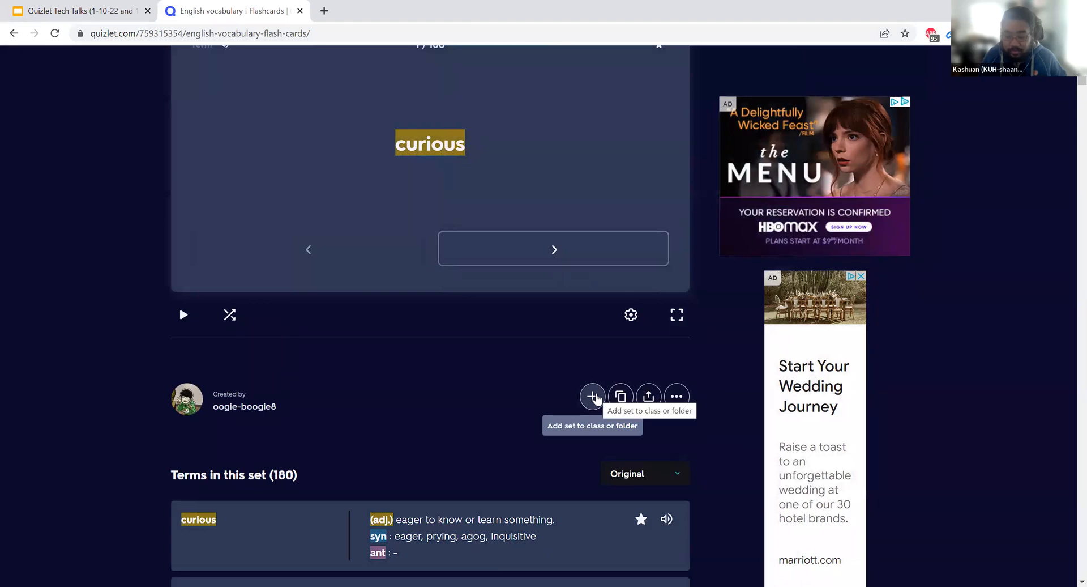
- Try adding the "English vocabulary !" set to the first listed class and take it back out
{"action": "left_click", "coordinate": [593, 396]}
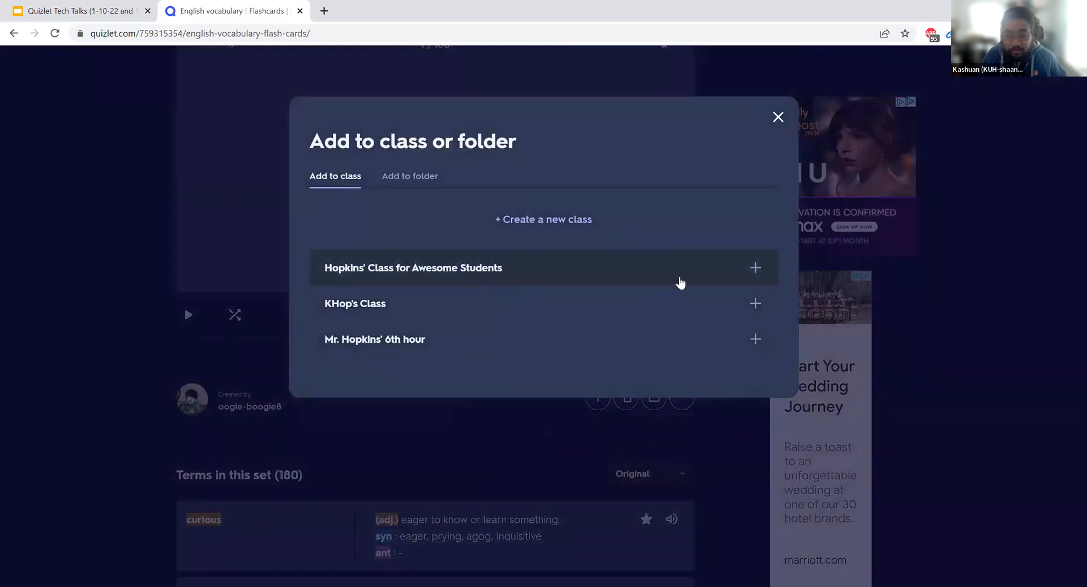
{"action": "left_click", "coordinate": [756, 269]}
{"action": "left_click", "coordinate": [757, 277]}
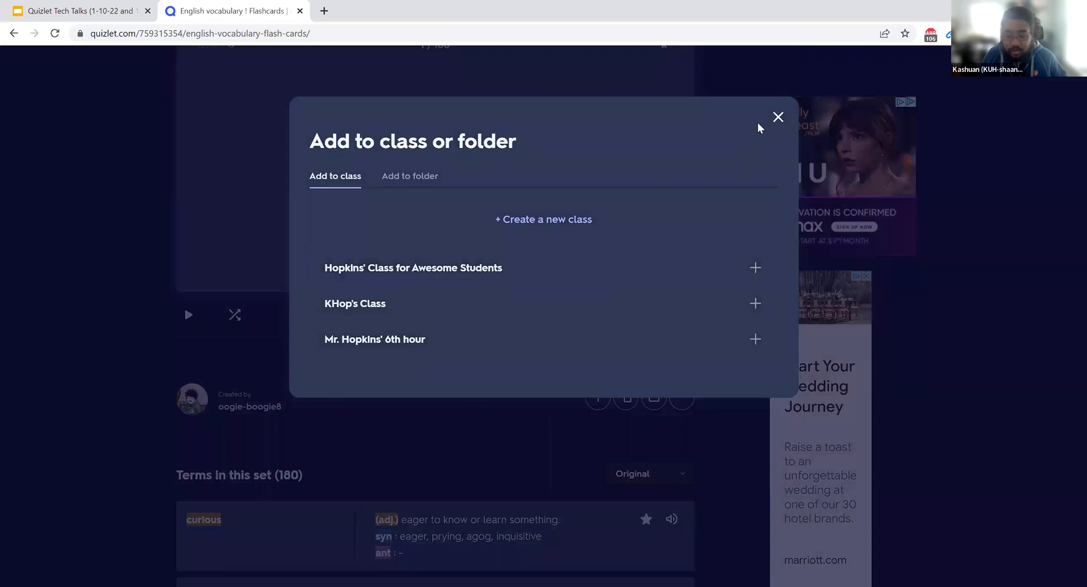
- Check the folder choices for the "English vocabulary !" set and try to copy the set, dismissing the upgrade offer each time
{"action": "left_click", "coordinate": [389, 176]}
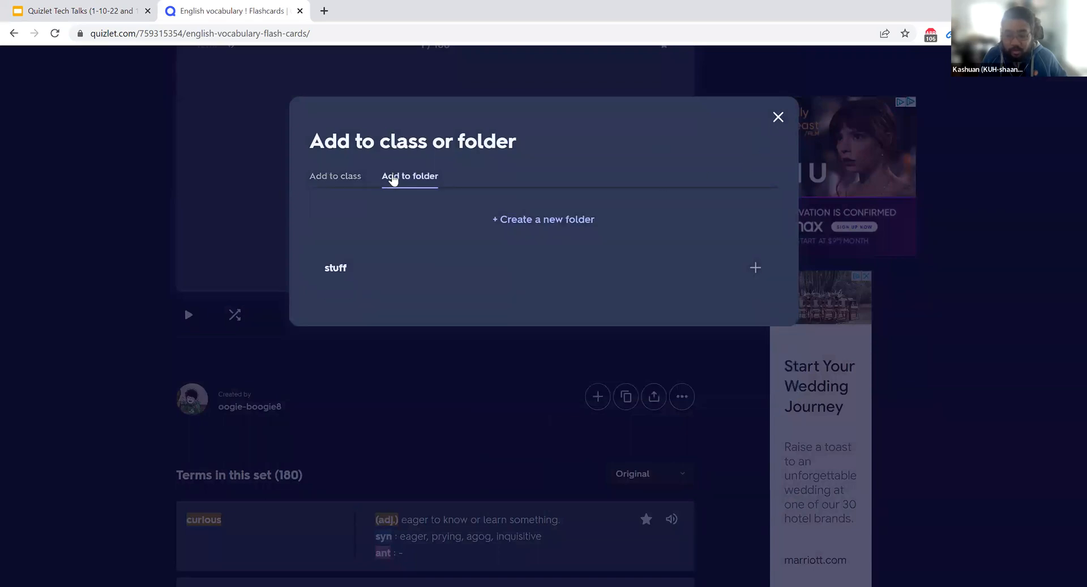
{"action": "left_click", "coordinate": [781, 118]}
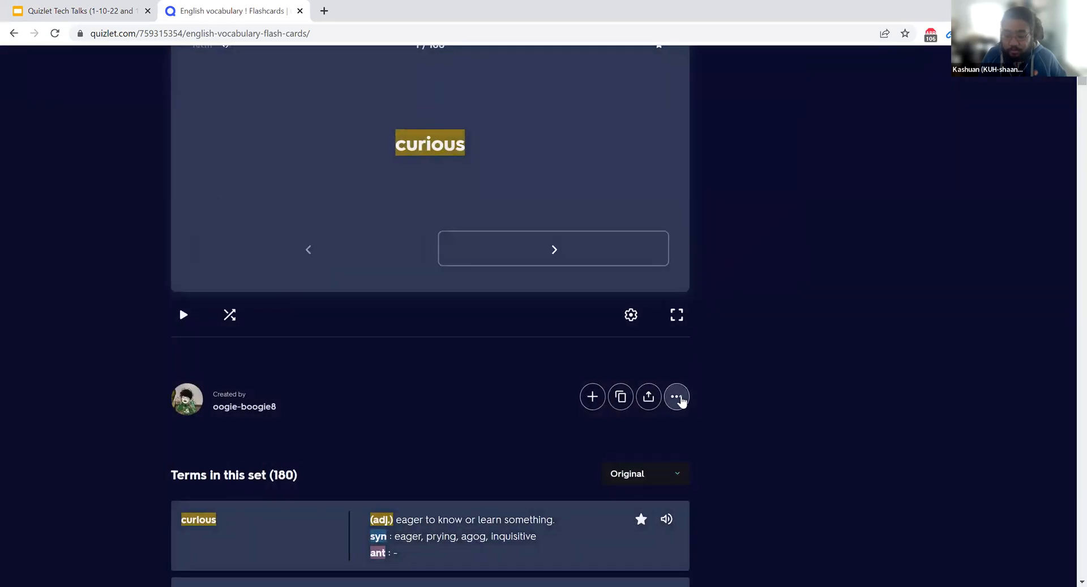
{"action": "left_click", "coordinate": [616, 407]}
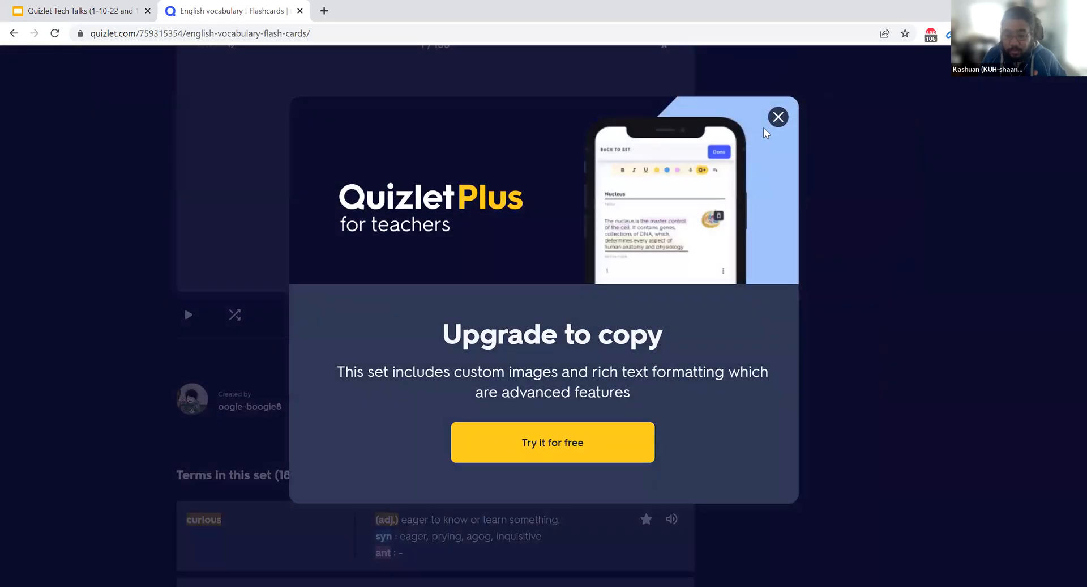
{"action": "left_click", "coordinate": [778, 116]}
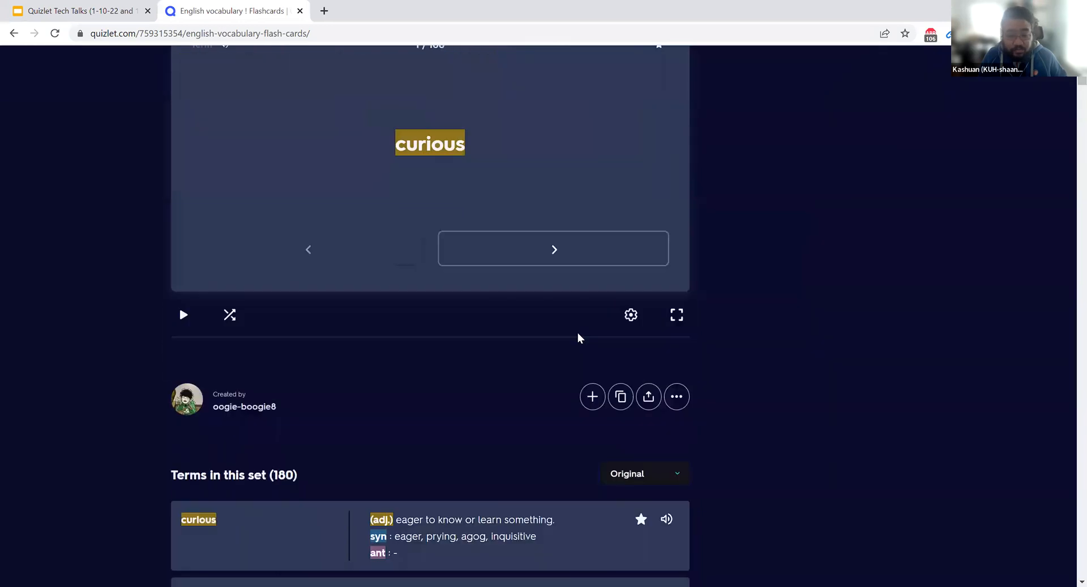
{"action": "left_click", "coordinate": [621, 396]}
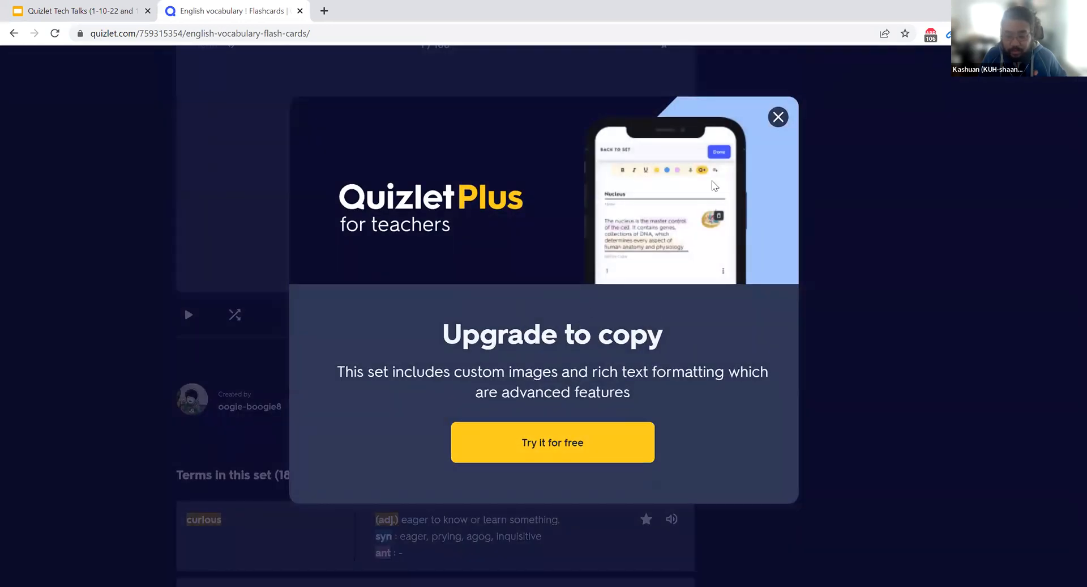
{"action": "left_click", "coordinate": [778, 117]}
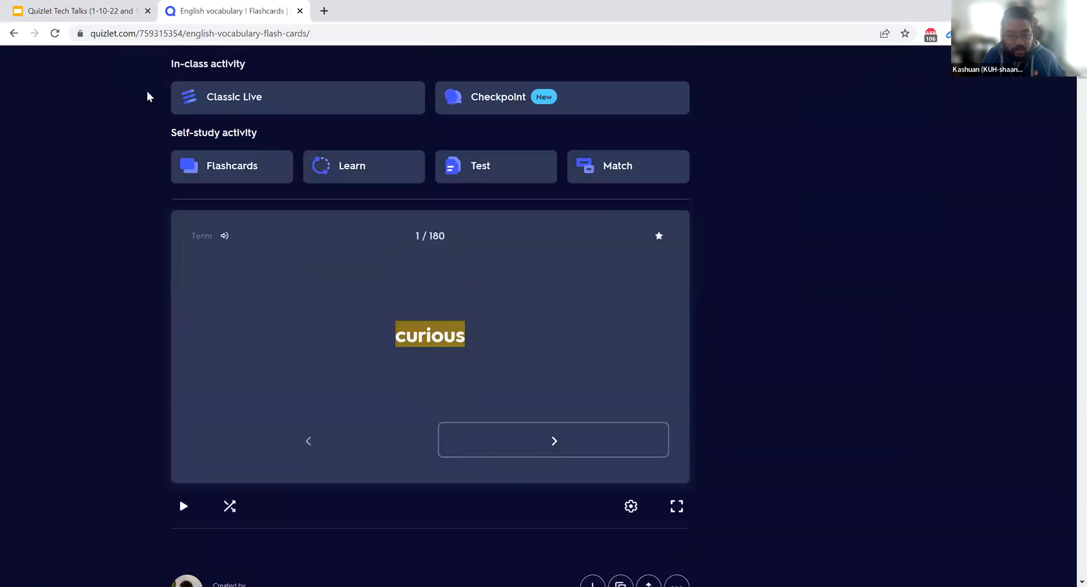
- Return to the "english vocabulary" search results and look through the listed study sets and their filters
{"action": "left_click", "coordinate": [13, 33]}
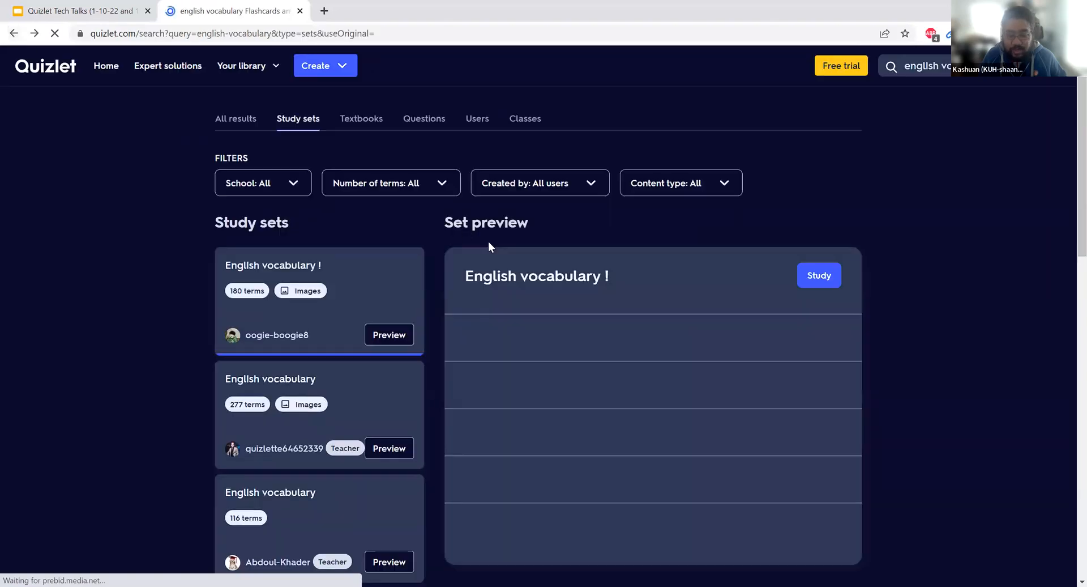
{"action": "scroll", "coordinate": [299, 289], "scroll_direction": "down", "scroll_amount": 1}
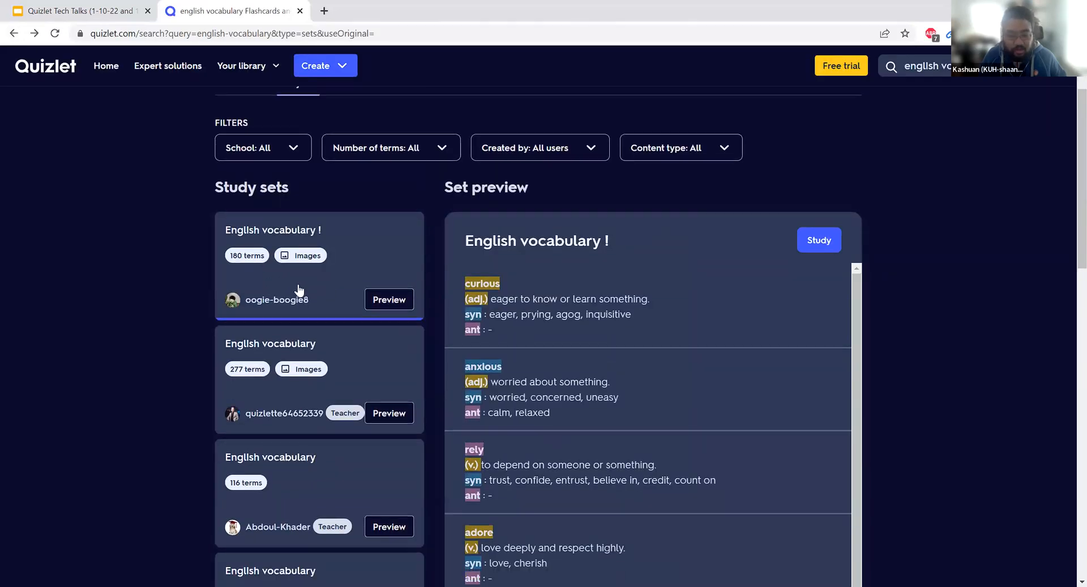
{"action": "scroll", "coordinate": [299, 289], "scroll_direction": "down", "scroll_amount": 2}
{"action": "scroll", "coordinate": [268, 310], "scroll_direction": "up", "scroll_amount": 2}
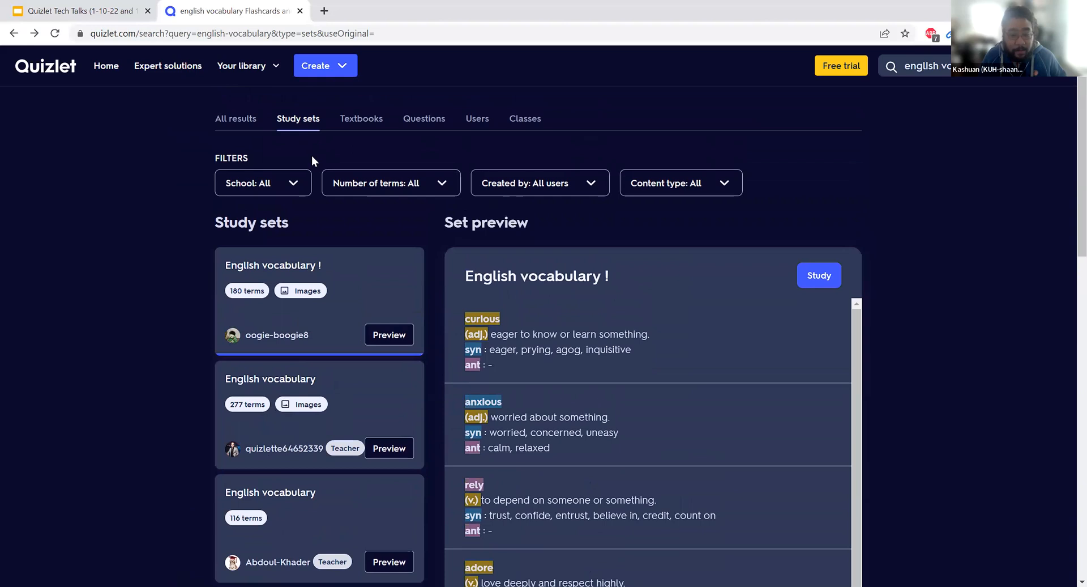
{"action": "scroll", "coordinate": [281, 453], "scroll_direction": "down", "scroll_amount": 4}
{"action": "scroll", "coordinate": [291, 298], "scroll_direction": "up", "scroll_amount": 5}
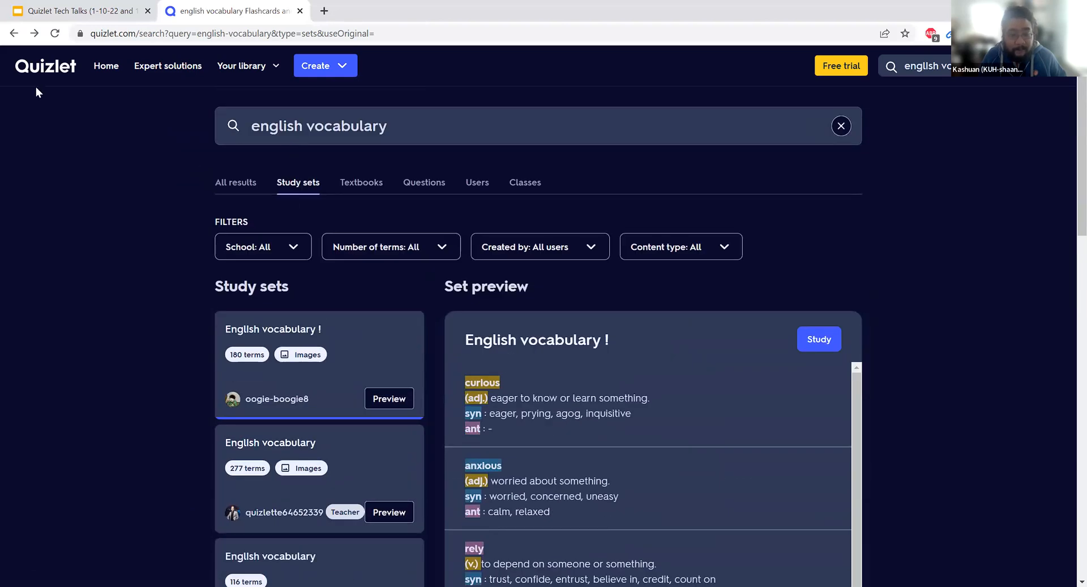
- From the textbook results, view the Chapter 1 Exercise 1 solution of "Vocabulary for Achievement: Third Course" and return to its chapter list
{"action": "left_click", "coordinate": [367, 183]}
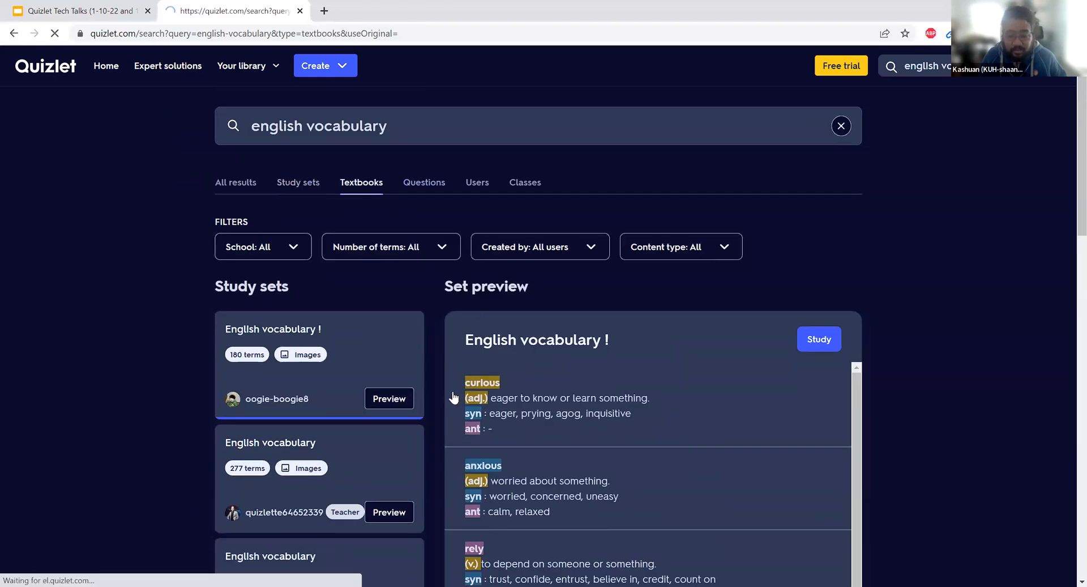
{"action": "left_click", "coordinate": [334, 253]}
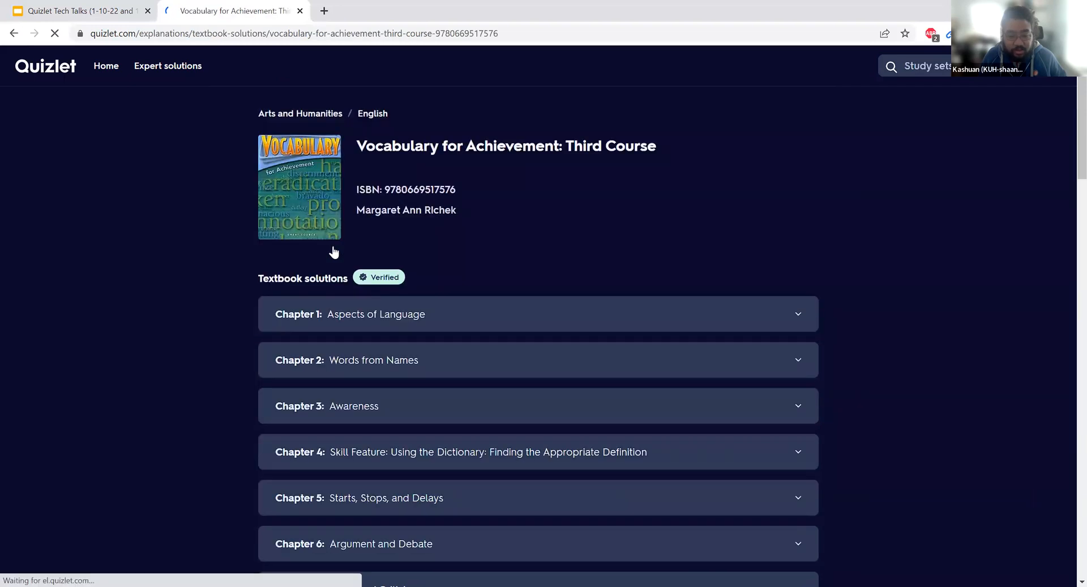
{"action": "left_click", "coordinate": [527, 327]}
{"action": "left_click", "coordinate": [438, 341]}
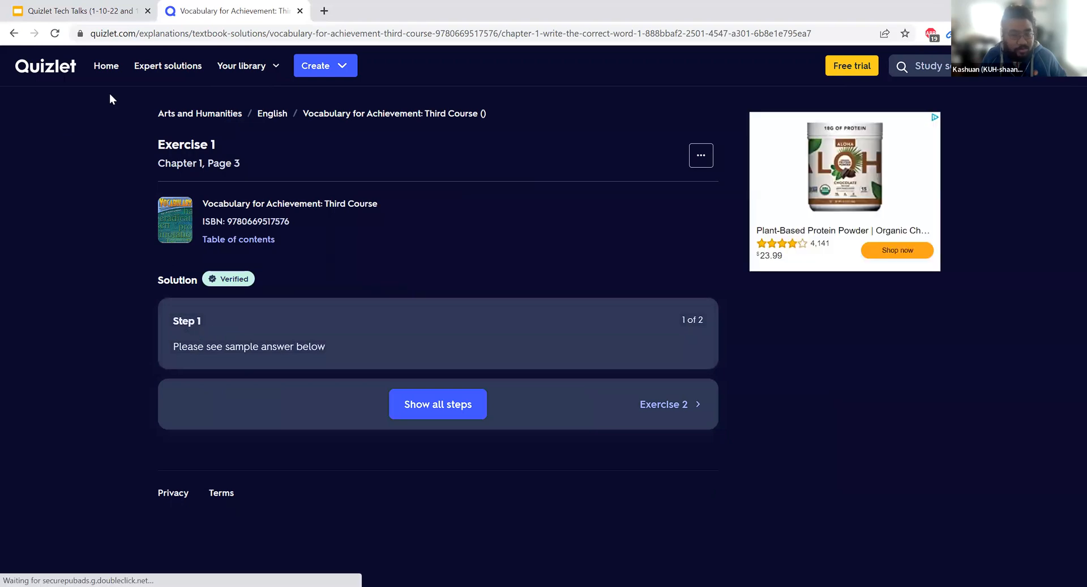
{"action": "key", "text": "alt+Left"}
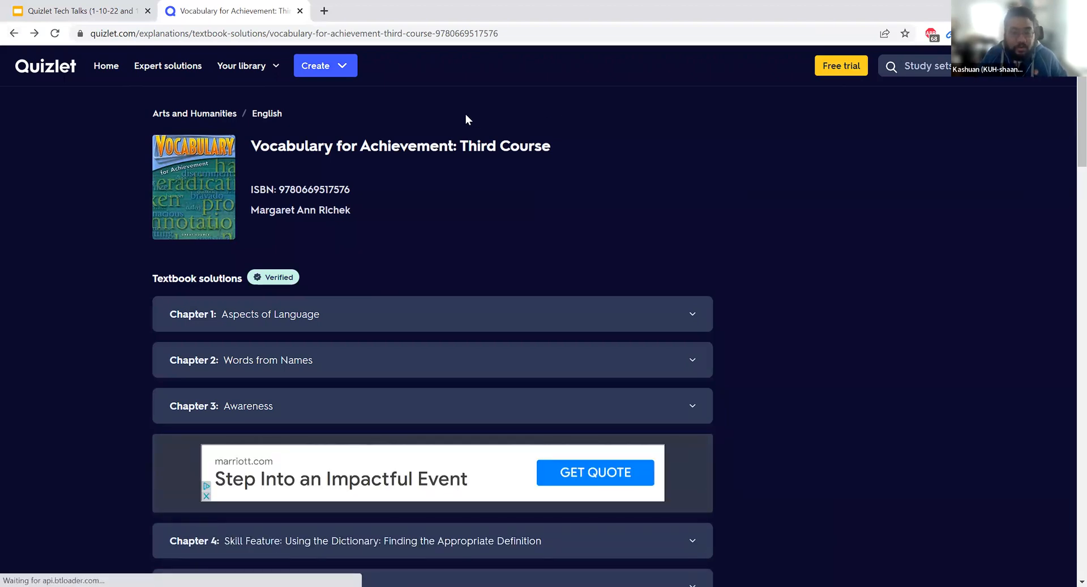
- Start a new study set, dismiss the upgrade offer, and enter "Multiplication problems" as both title and description
{"action": "left_click", "coordinate": [328, 71]}
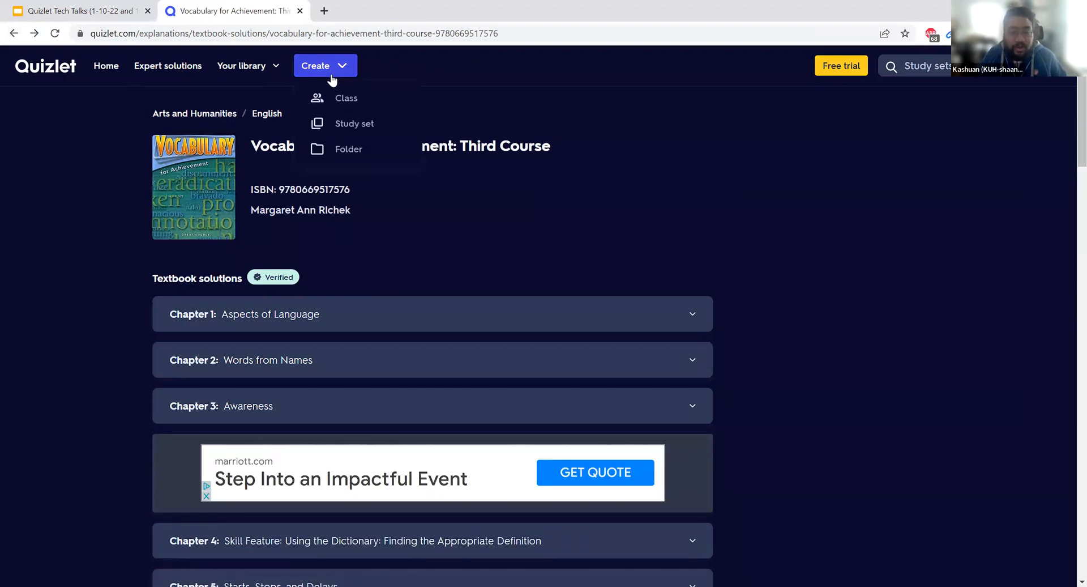
{"action": "left_click", "coordinate": [364, 124]}
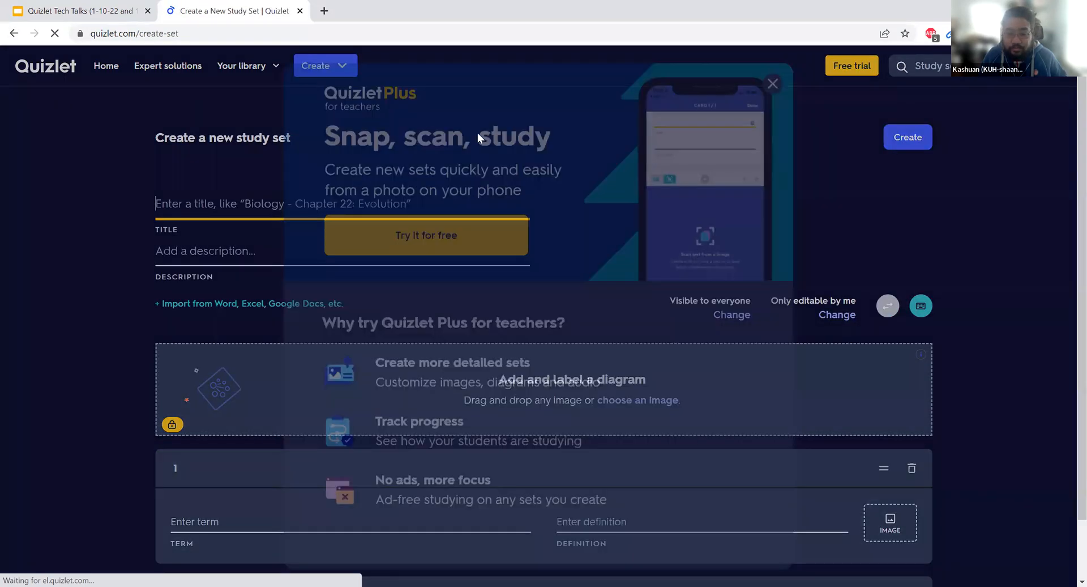
{"action": "left_click", "coordinate": [773, 115]}
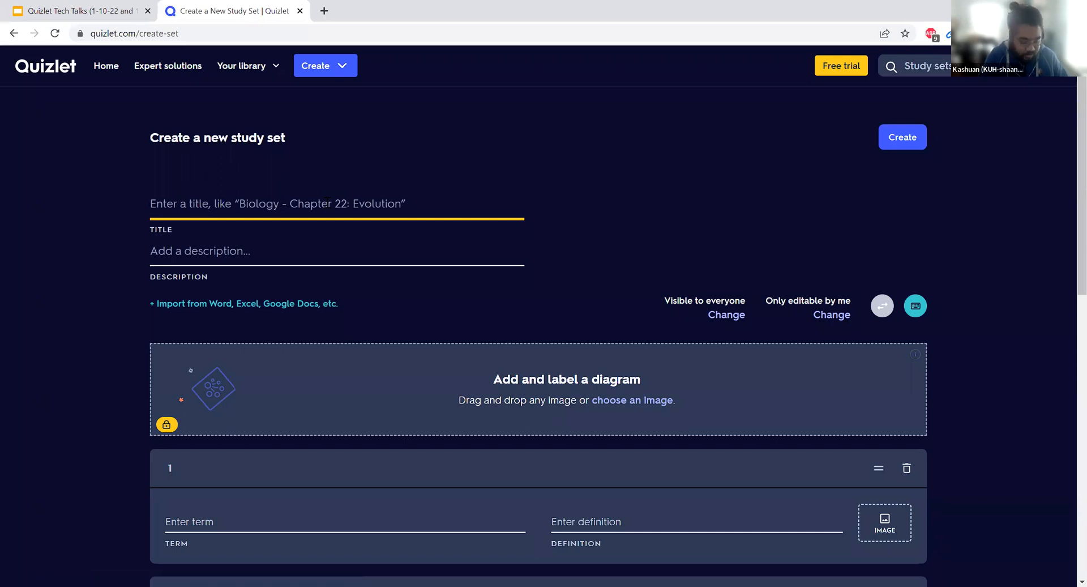
{"action": "type", "text": "Multiplication problems"}
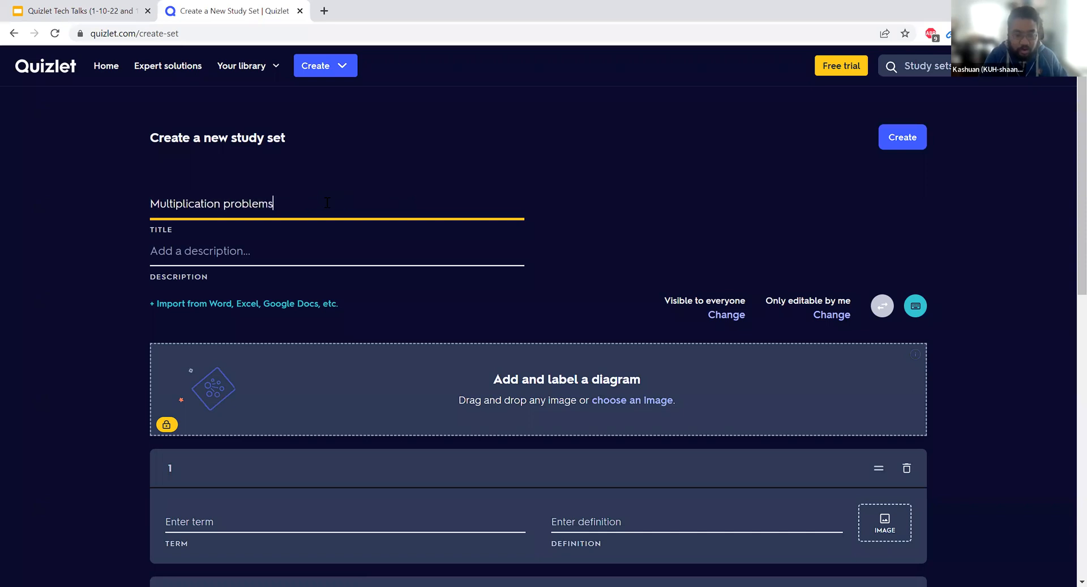
{"action": "left_click_drag", "start_coordinate": [284, 211], "coordinate": [91, 203]}
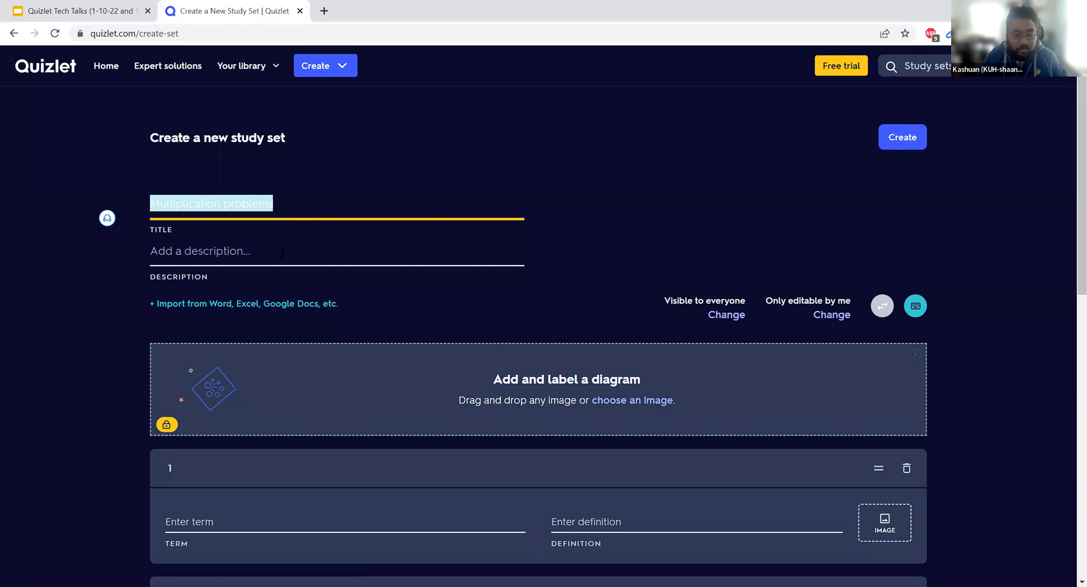
{"action": "key", "text": "ctrl+c"}
{"action": "left_click", "coordinate": [182, 251]}
{"action": "key", "text": "ctrl+v"}
{"action": "left_click", "coordinate": [650, 227]}
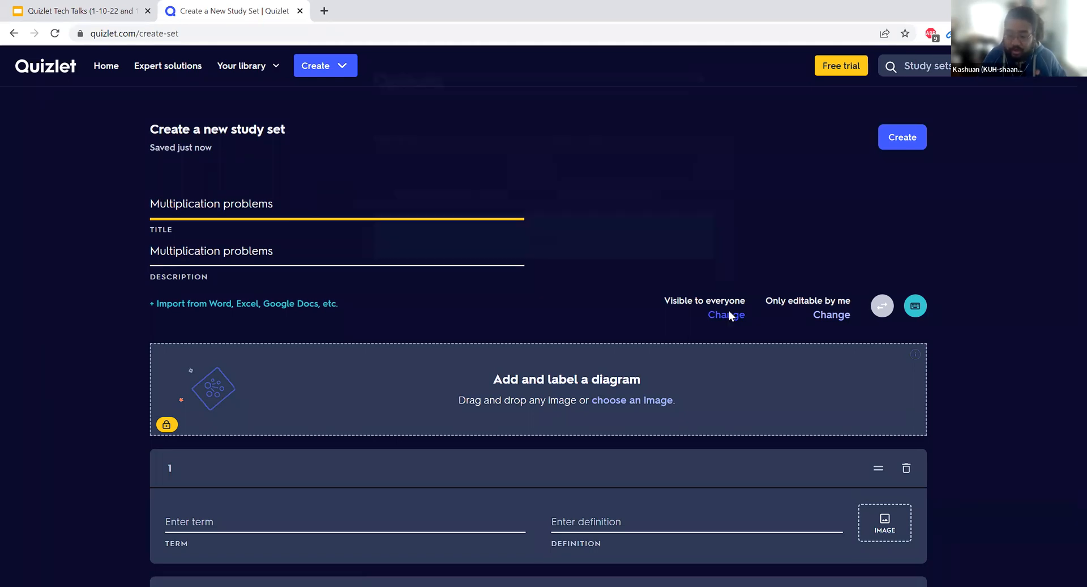
- Review the options for who can see and edit the new study set, closing them without saving
{"action": "left_click", "coordinate": [729, 315]}
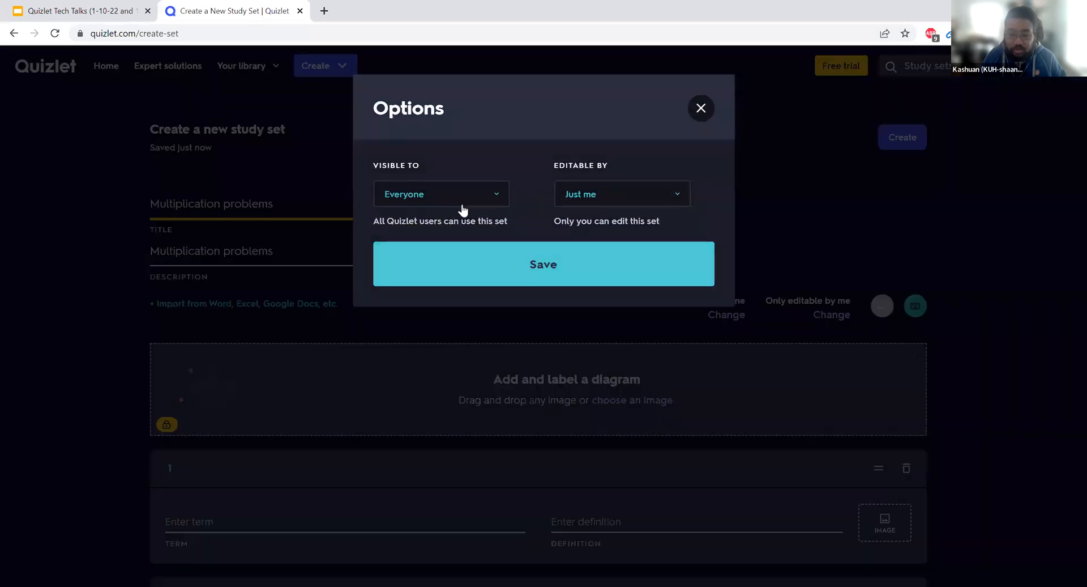
{"action": "left_click", "coordinate": [701, 110]}
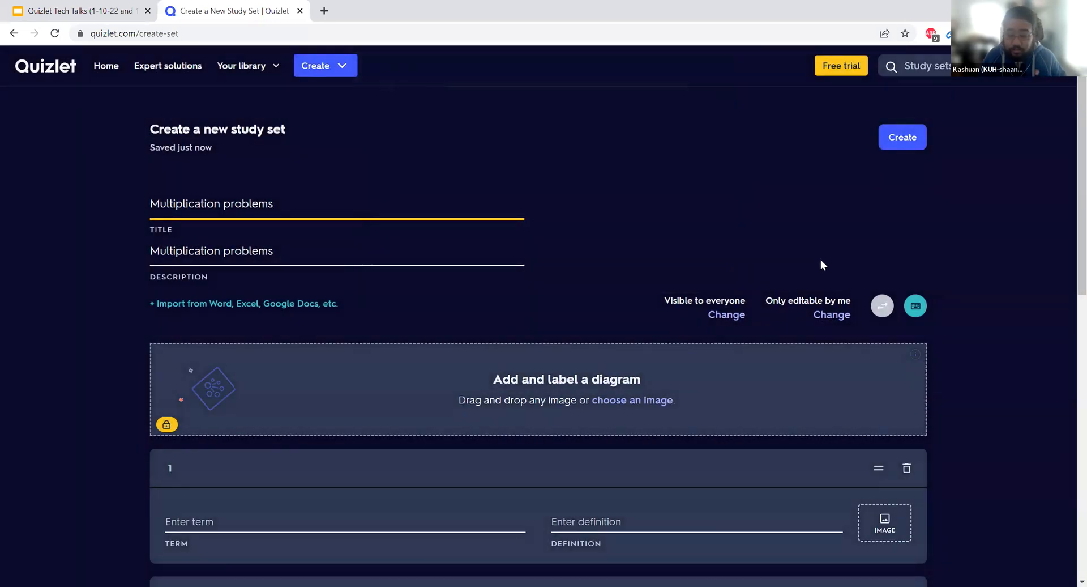
- Fill in card 1 with the term "3x5=" and the suggested definition "15"
{"action": "scroll", "coordinate": [821, 260], "scroll_direction": "down", "scroll_amount": 4}
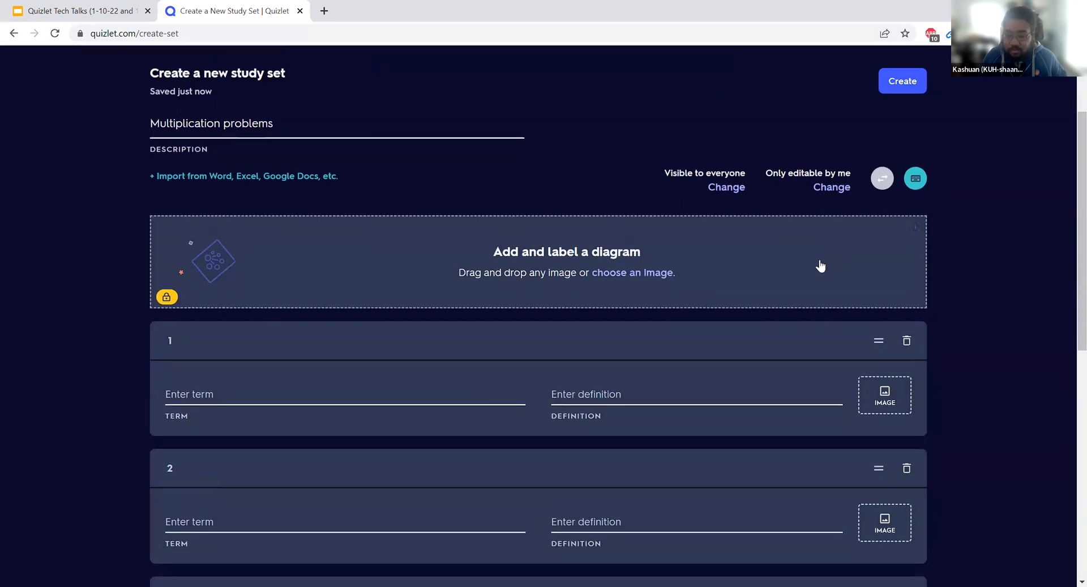
{"action": "scroll", "coordinate": [819, 261], "scroll_direction": "up", "scroll_amount": 3}
{"action": "scroll", "coordinate": [815, 265], "scroll_direction": "down", "scroll_amount": 3}
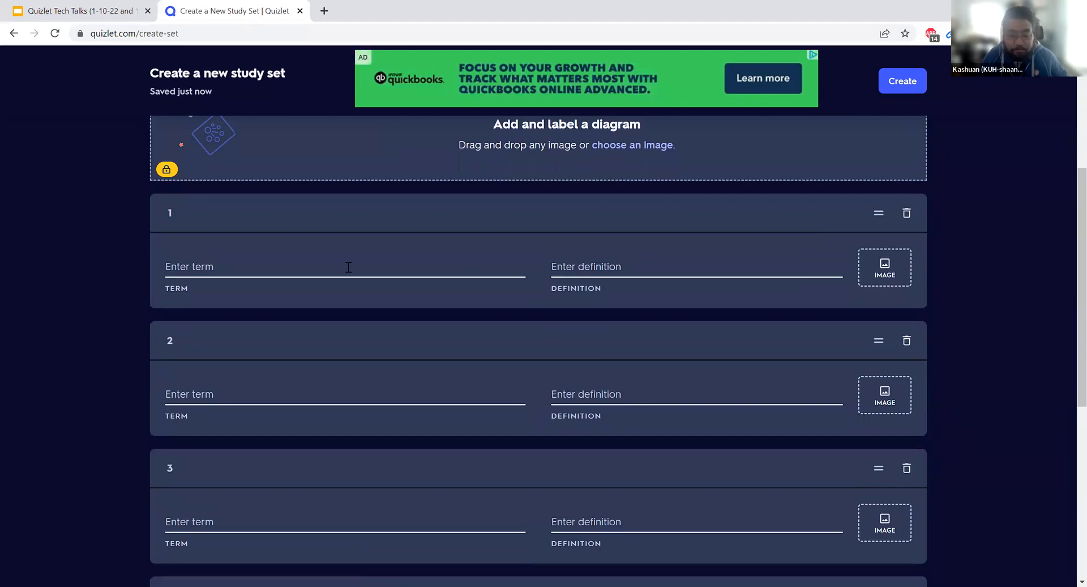
{"action": "scroll", "coordinate": [280, 339], "scroll_direction": "up", "scroll_amount": 1}
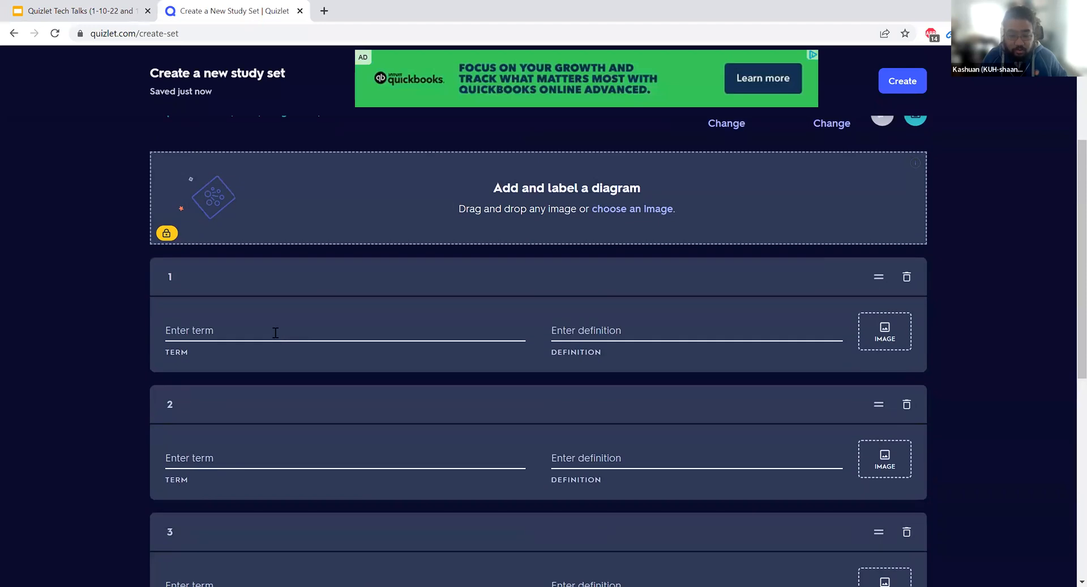
{"action": "left_click", "coordinate": [275, 333]}
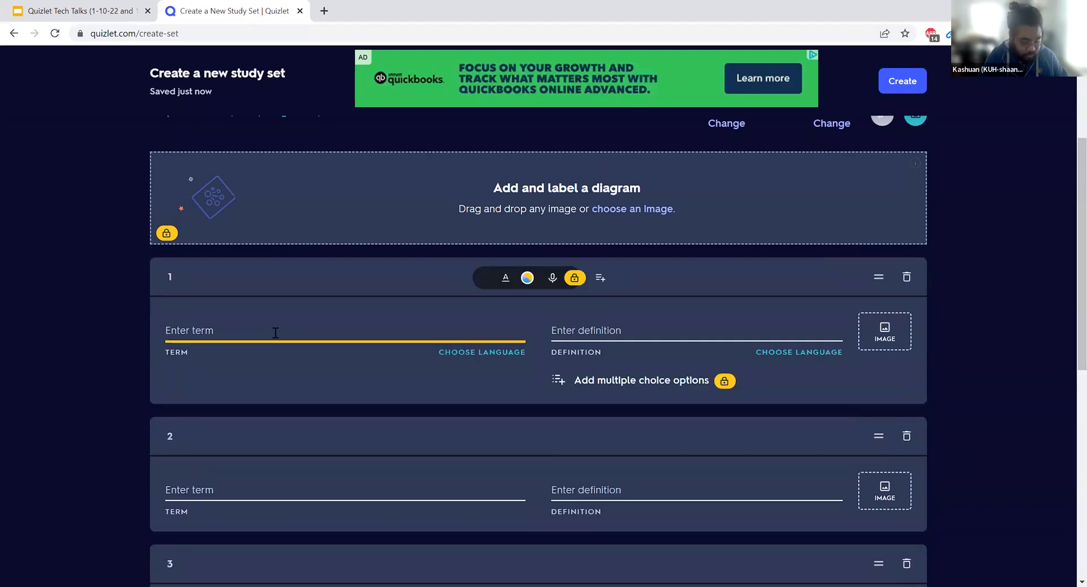
{"action": "type", "text": "3x5="}
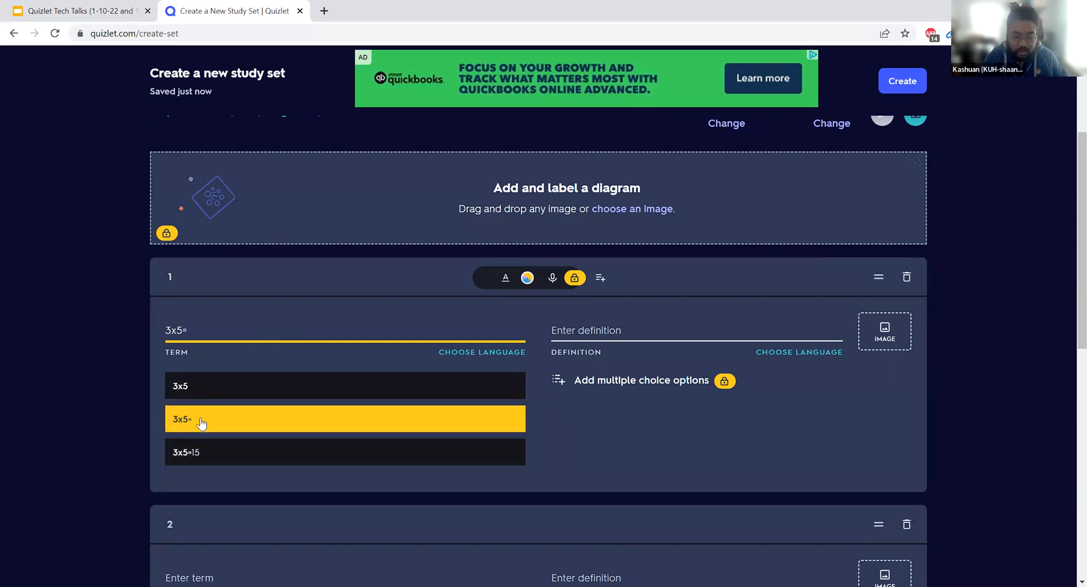
{"action": "left_click", "coordinate": [201, 421]}
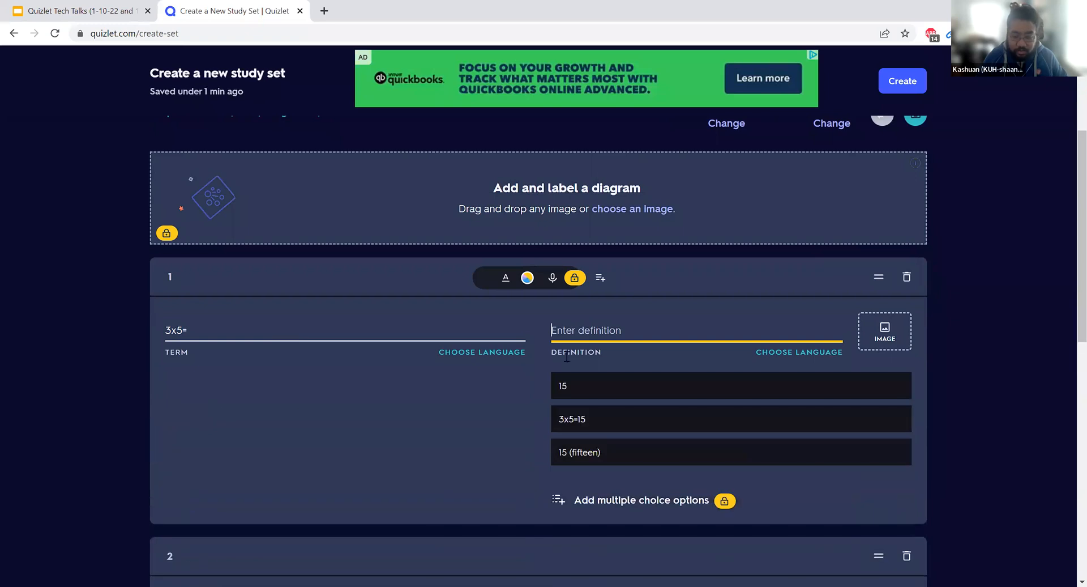
{"action": "left_click", "coordinate": [588, 390]}
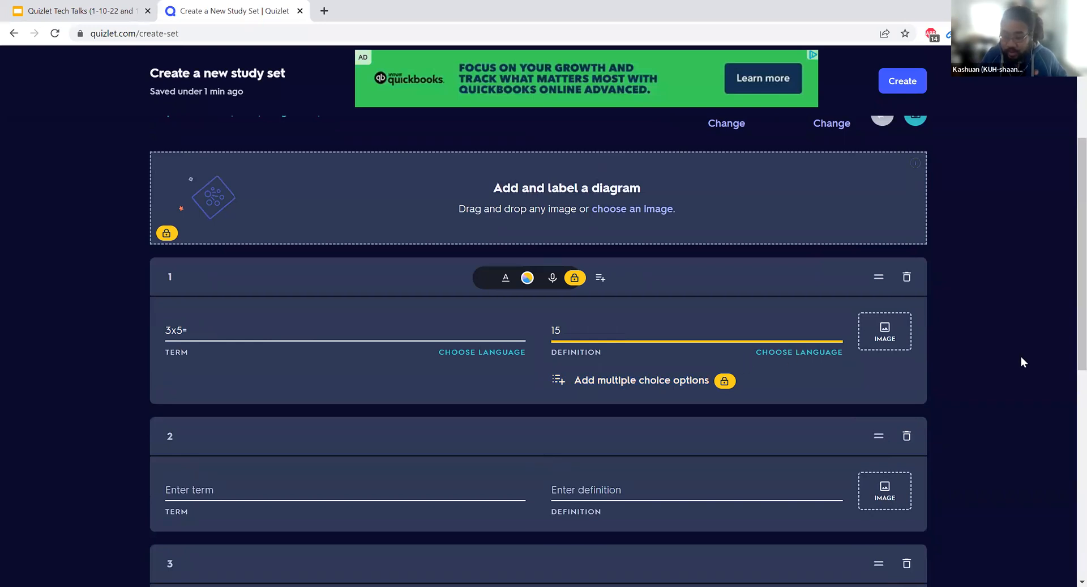
- Bring up the suggested images for card 1 and examine its formatting tools and the remaining blank cards
{"action": "left_click", "coordinate": [885, 332]}
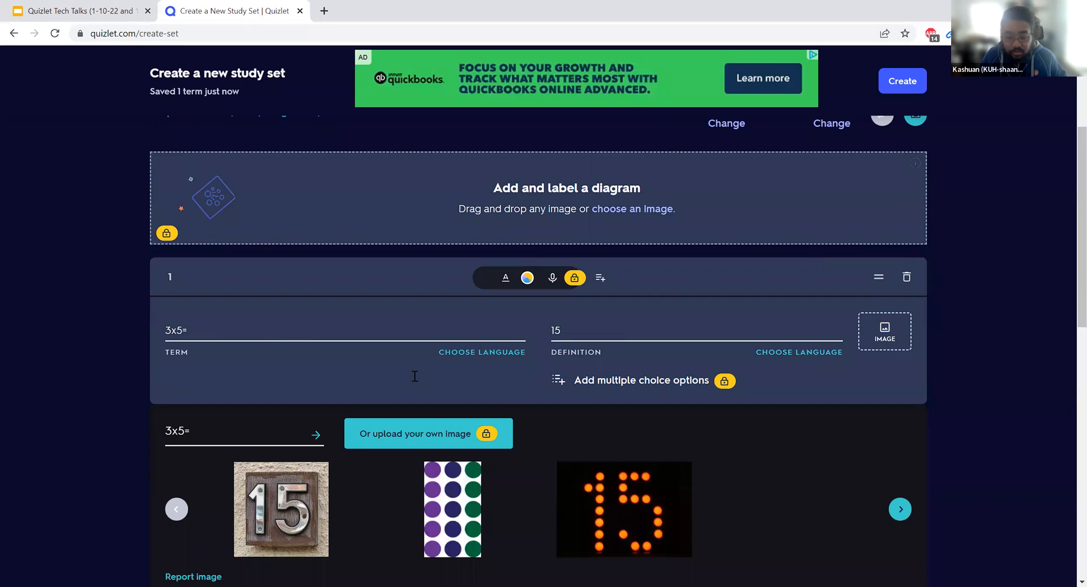
{"action": "scroll", "coordinate": [415, 376], "scroll_direction": "down", "scroll_amount": 2}
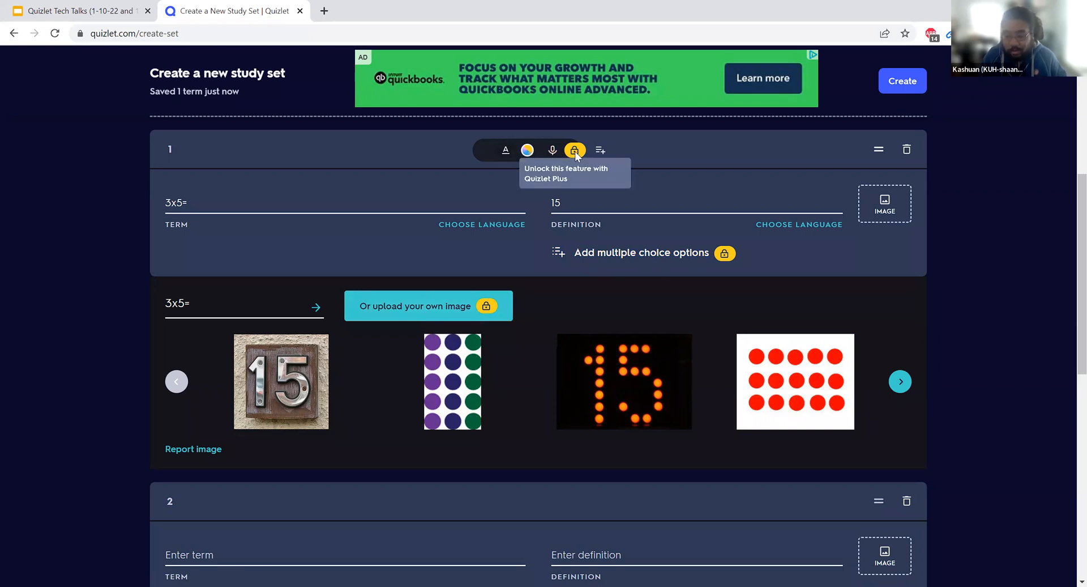
{"action": "scroll", "coordinate": [900, 306], "scroll_direction": "up", "scroll_amount": 1}
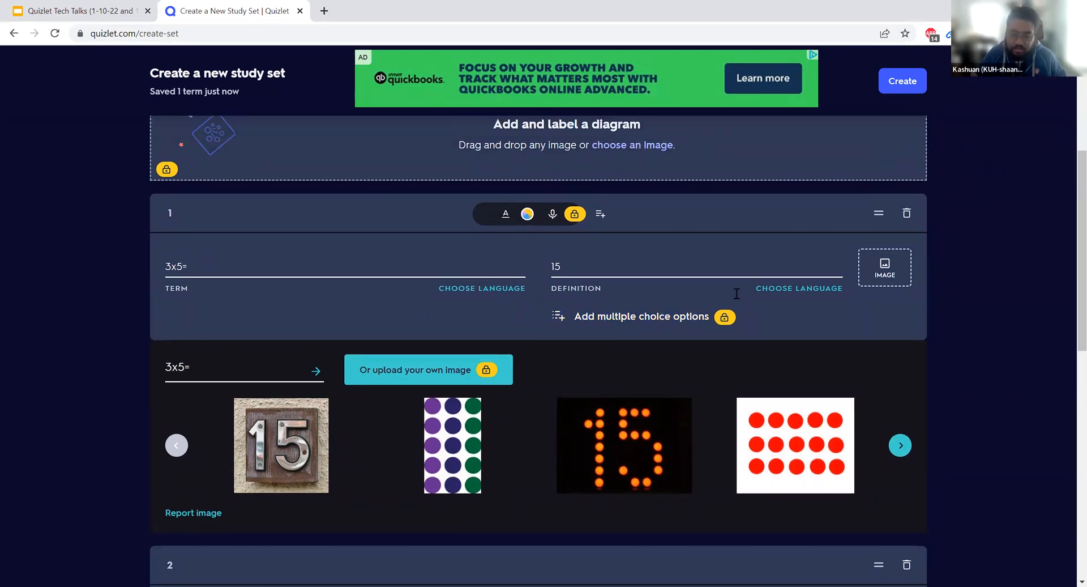
{"action": "scroll", "coordinate": [736, 293], "scroll_direction": "up", "scroll_amount": 1}
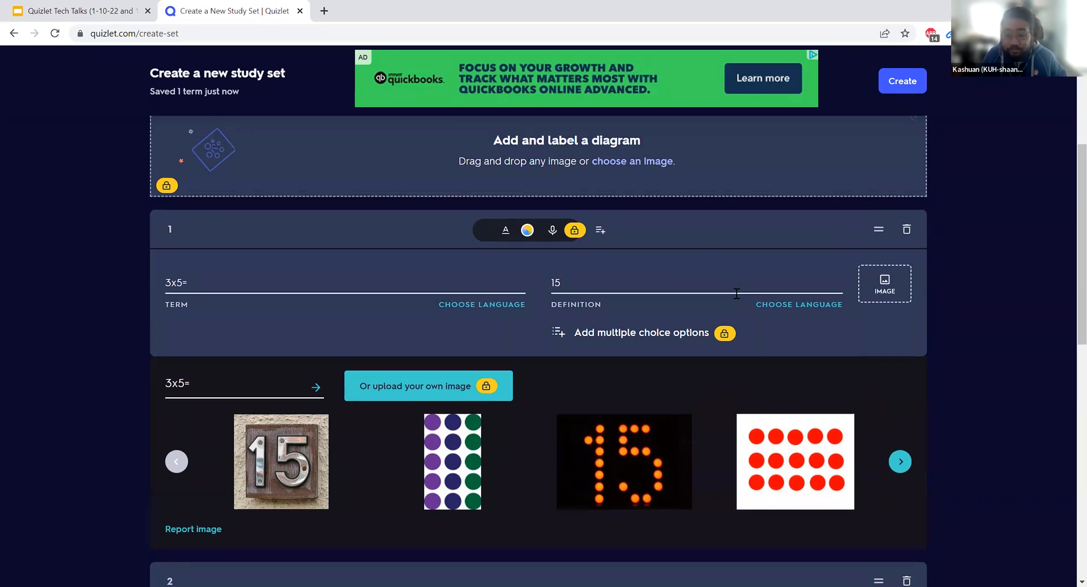
{"action": "scroll", "coordinate": [736, 293], "scroll_direction": "down", "scroll_amount": 3}
{"action": "scroll", "coordinate": [736, 293], "scroll_direction": "down", "scroll_amount": 1}
{"action": "scroll", "coordinate": [373, 220], "scroll_direction": "up", "scroll_amount": 2}
{"action": "scroll", "coordinate": [106, 247], "scroll_direction": "down", "scroll_amount": 8}
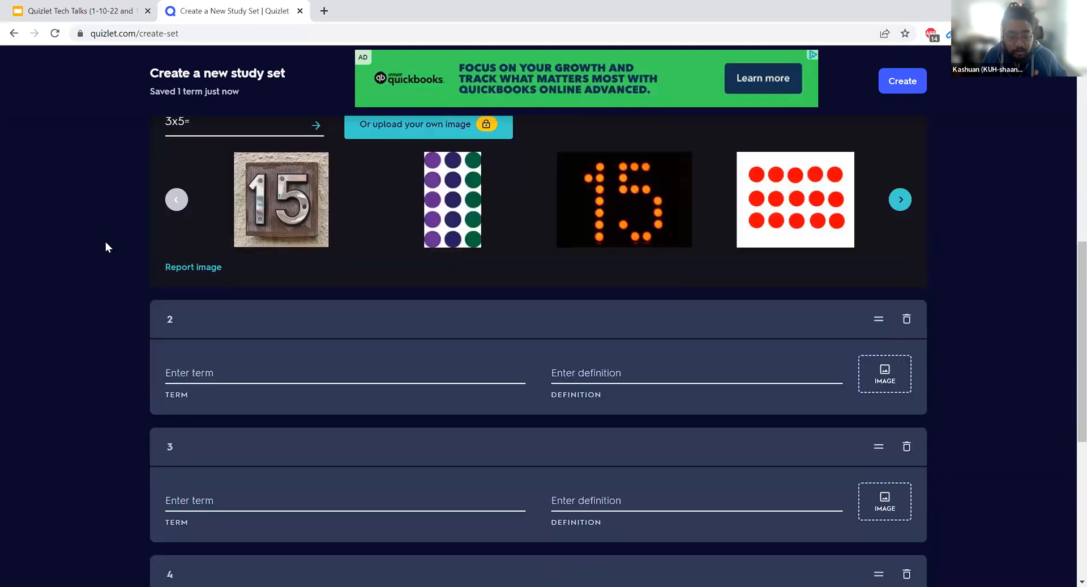
{"action": "scroll", "coordinate": [106, 247], "scroll_direction": "up", "scroll_amount": 2}
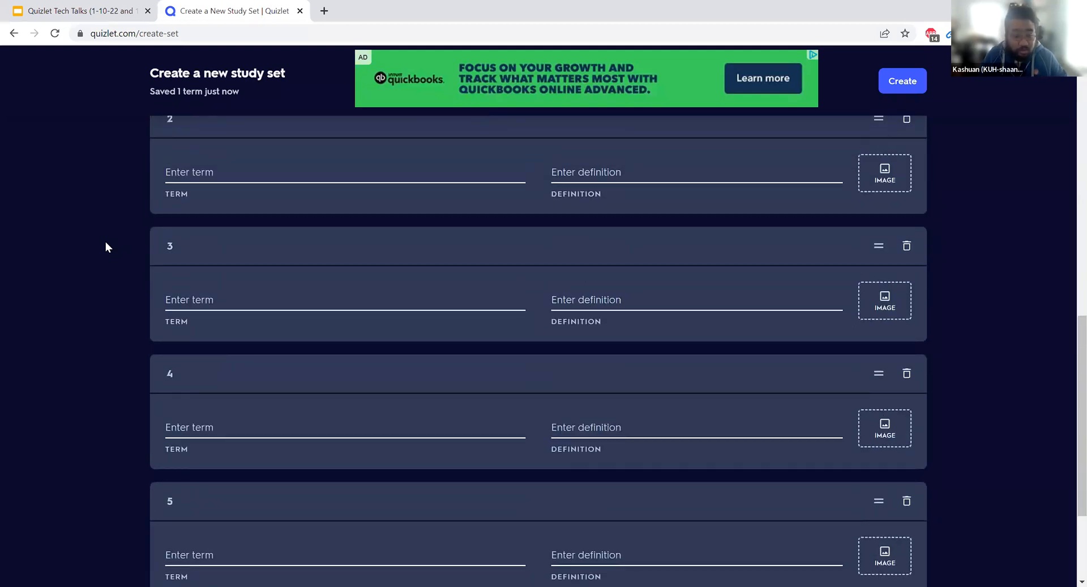
- Look over the remaining blank cards and try to create the study set with only card 1 filled in
{"action": "scroll", "coordinate": [106, 243], "scroll_direction": "down", "scroll_amount": 3}
{"action": "left_click", "coordinate": [533, 482]}
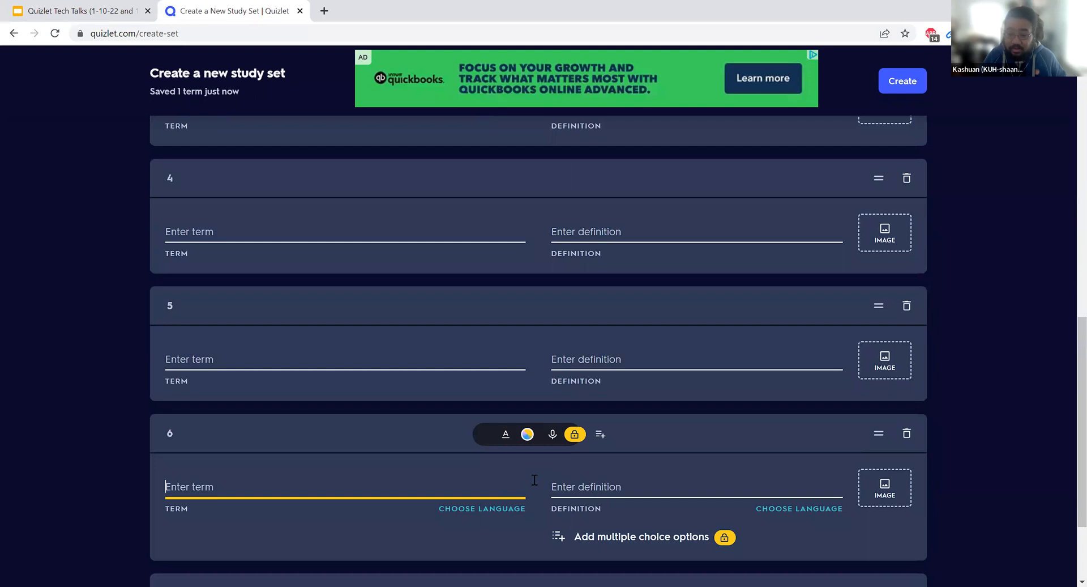
{"action": "scroll", "coordinate": [375, 445], "scroll_direction": "up", "scroll_amount": 1}
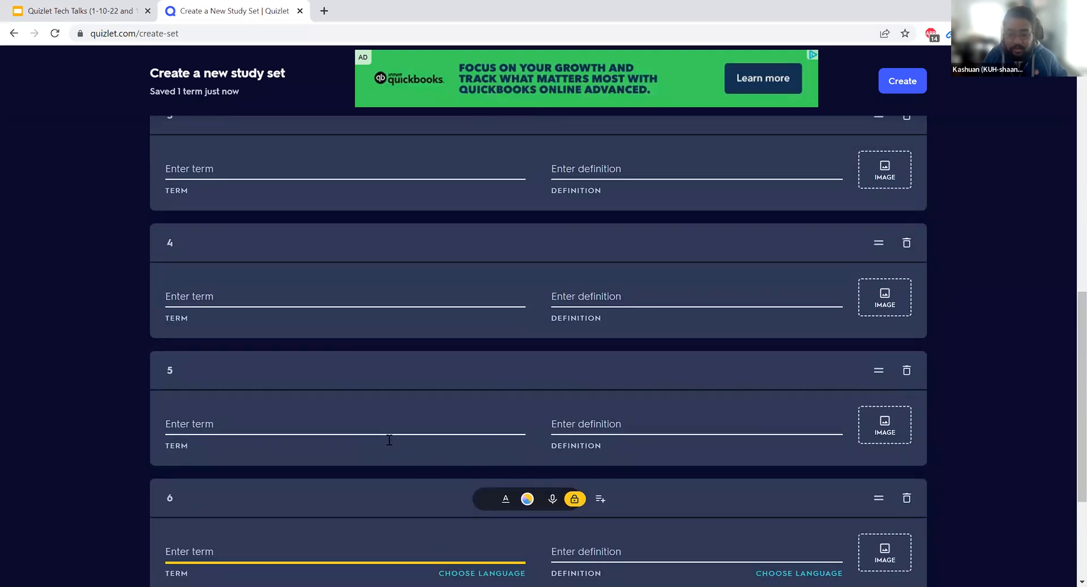
{"action": "scroll", "coordinate": [375, 445], "scroll_direction": "up", "scroll_amount": 6}
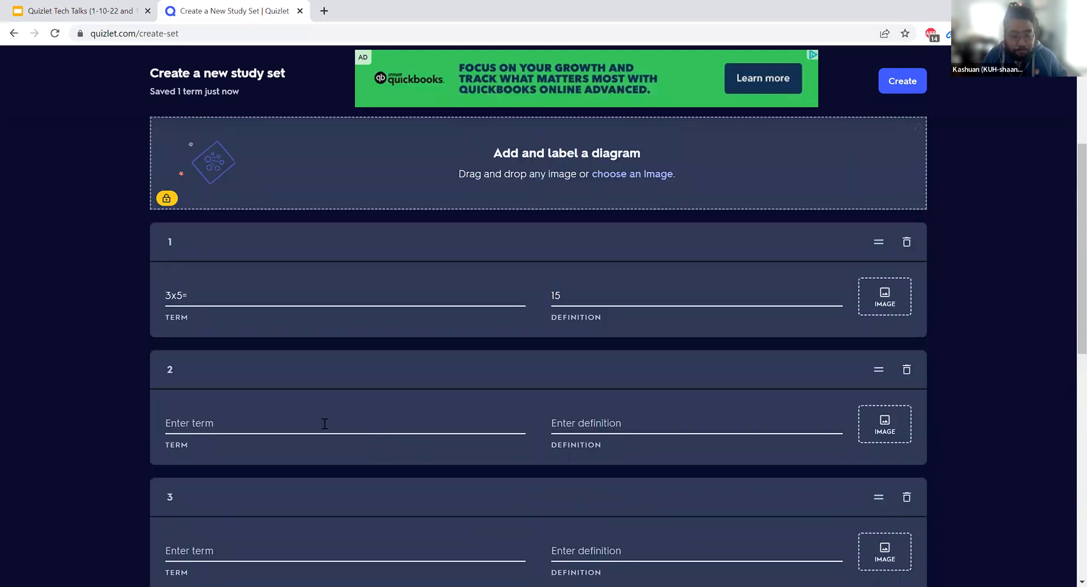
{"action": "left_click", "coordinate": [325, 424]}
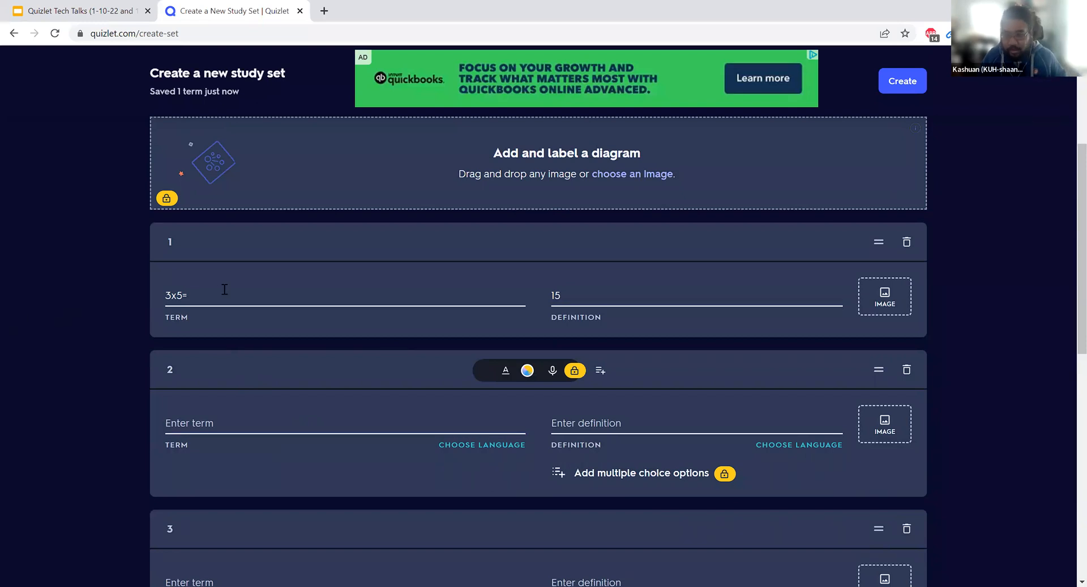
{"action": "scroll", "coordinate": [224, 289], "scroll_direction": "down", "scroll_amount": 4}
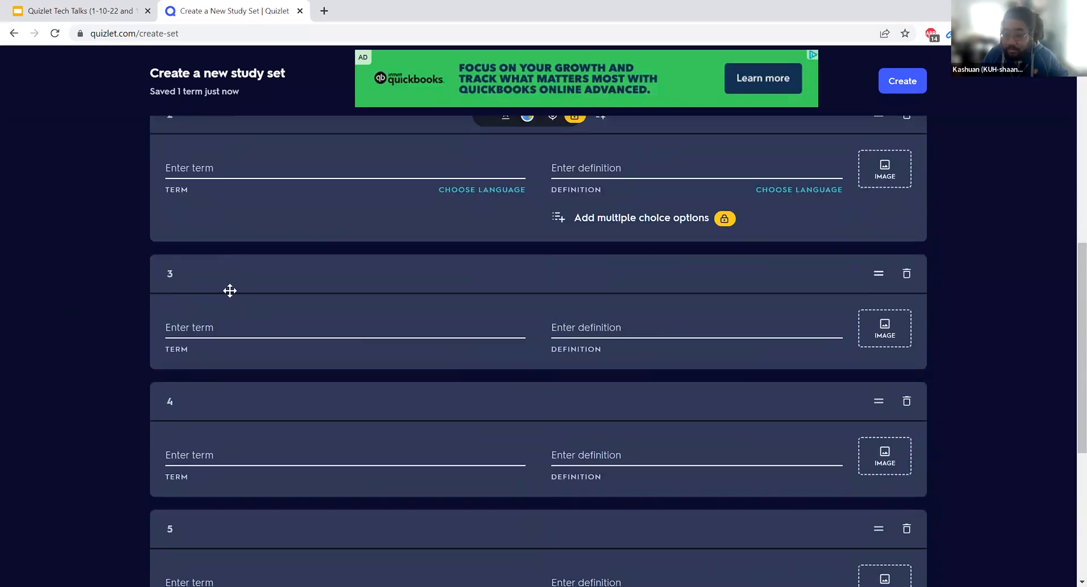
{"action": "scroll", "coordinate": [738, 294], "scroll_direction": "down", "scroll_amount": 5}
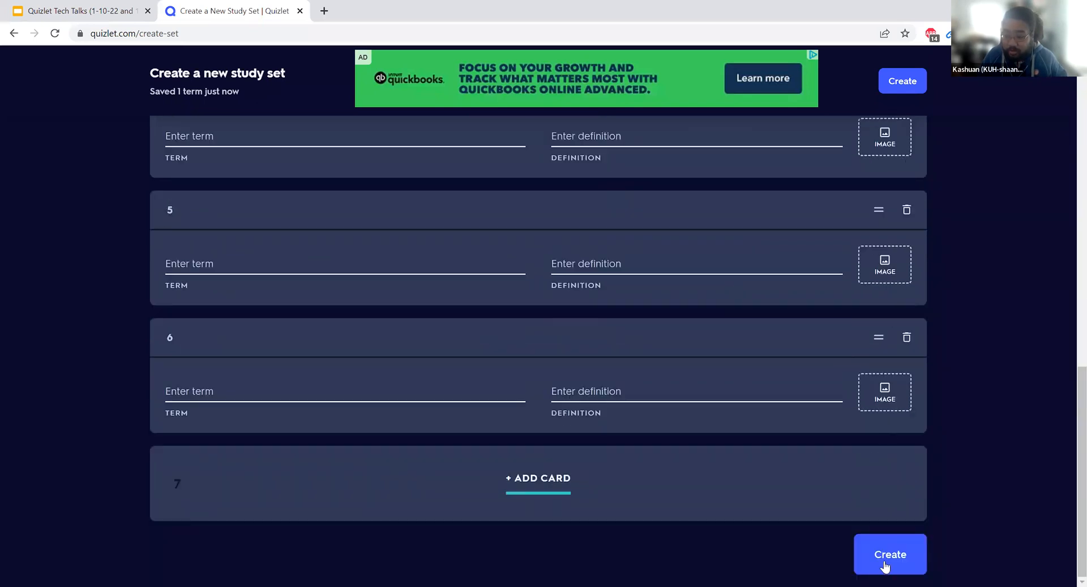
{"action": "left_click", "coordinate": [916, 89]}
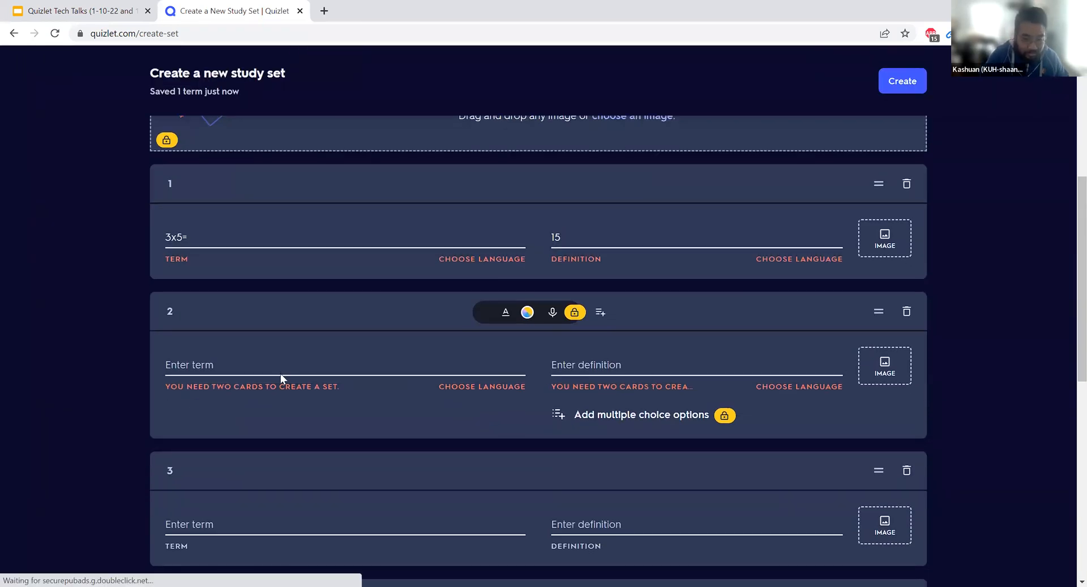
- Fill in card 2 with the term "4x10" and the suggested definition "=40", and try to create the set
{"action": "left_click", "coordinate": [249, 369]}
{"action": "type", "text": "4x10"}
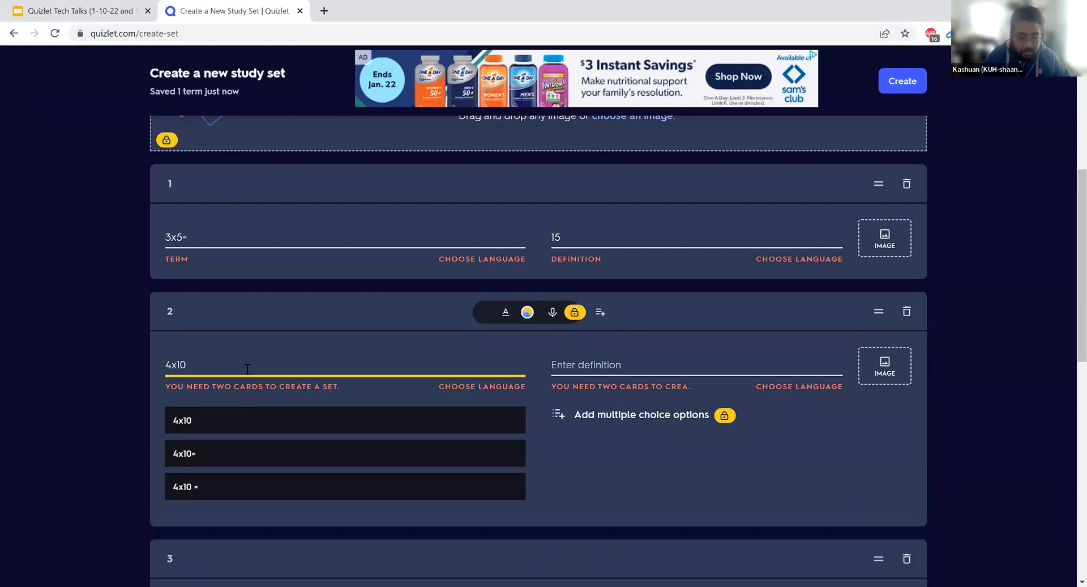
{"action": "left_click", "coordinate": [227, 422]}
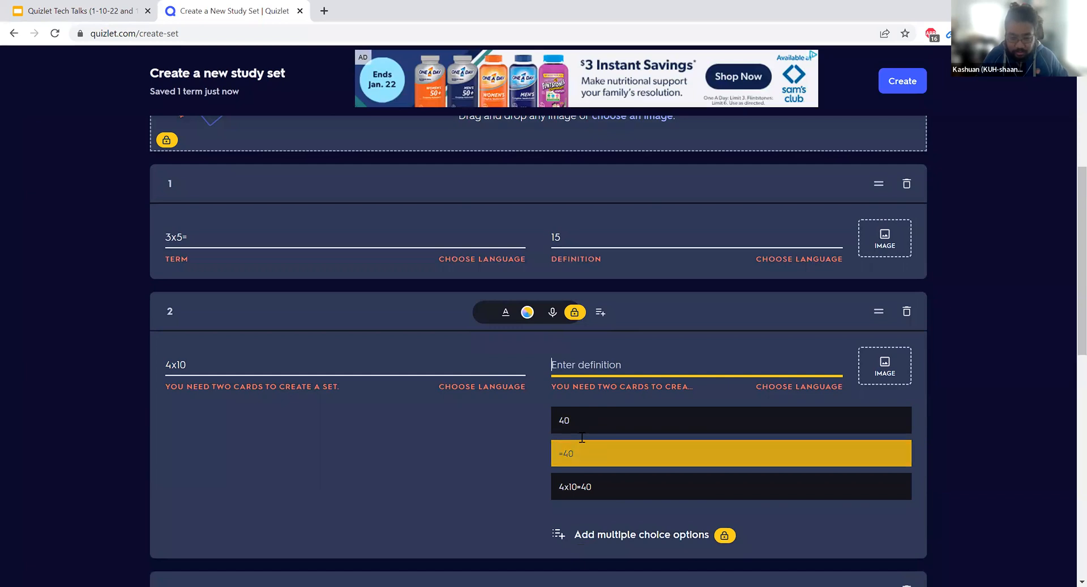
{"action": "left_click", "coordinate": [589, 462]}
{"action": "scroll", "coordinate": [1002, 393], "scroll_direction": "down", "scroll_amount": 9}
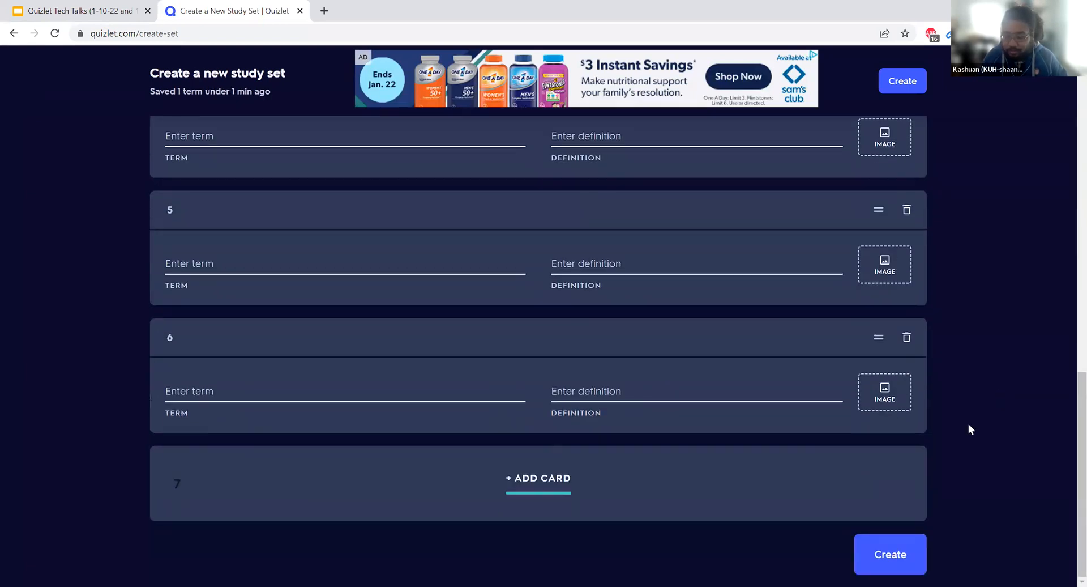
{"action": "left_click", "coordinate": [890, 554]}
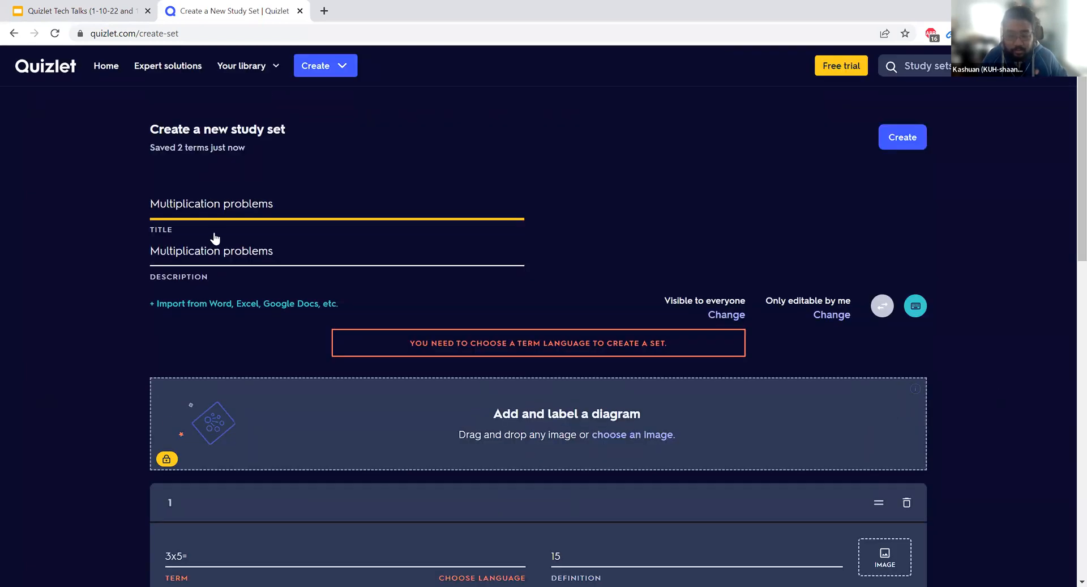
- Examine the list of keyboard shortcuts available for editing the study set
{"action": "left_click", "coordinate": [917, 308]}
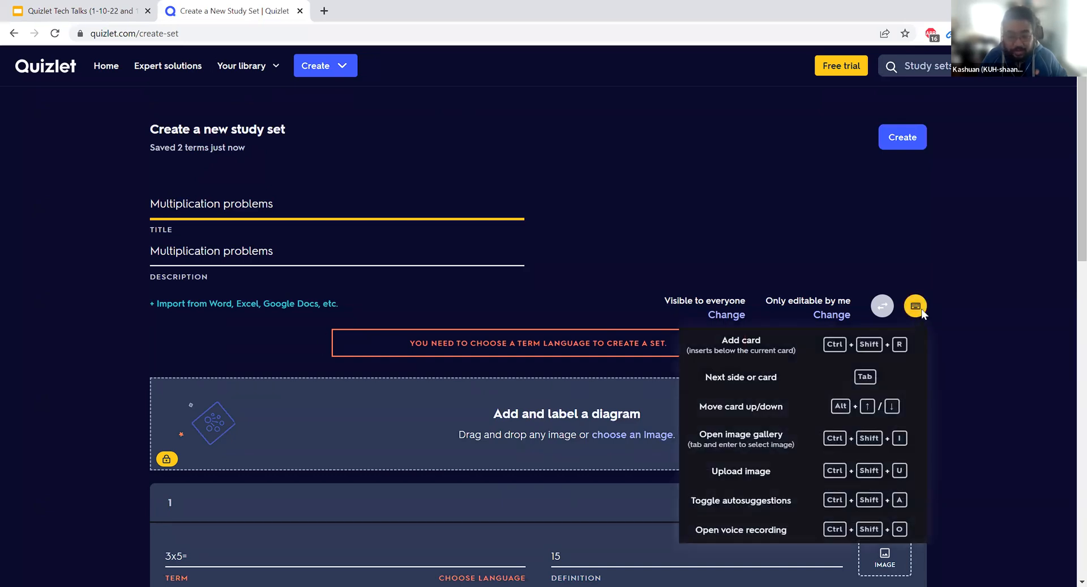
{"action": "scroll", "coordinate": [416, 218], "scroll_direction": "down", "scroll_amount": 1}
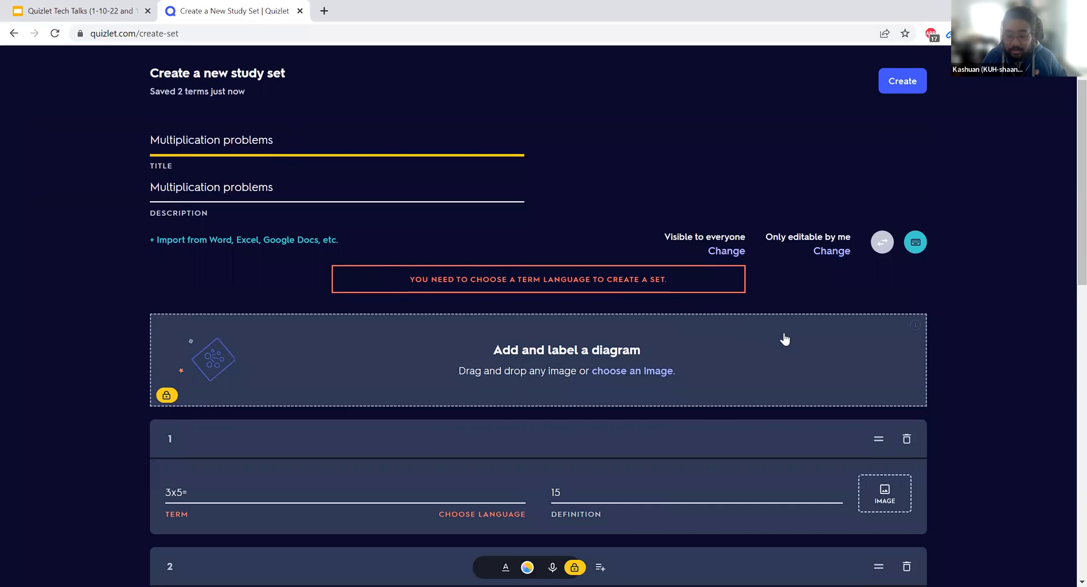
{"action": "scroll", "coordinate": [784, 336], "scroll_direction": "up", "scroll_amount": 1}
- Set the term language to English and create the "Multiplication problems" study set
{"action": "scroll", "coordinate": [785, 336], "scroll_direction": "down", "scroll_amount": 4}
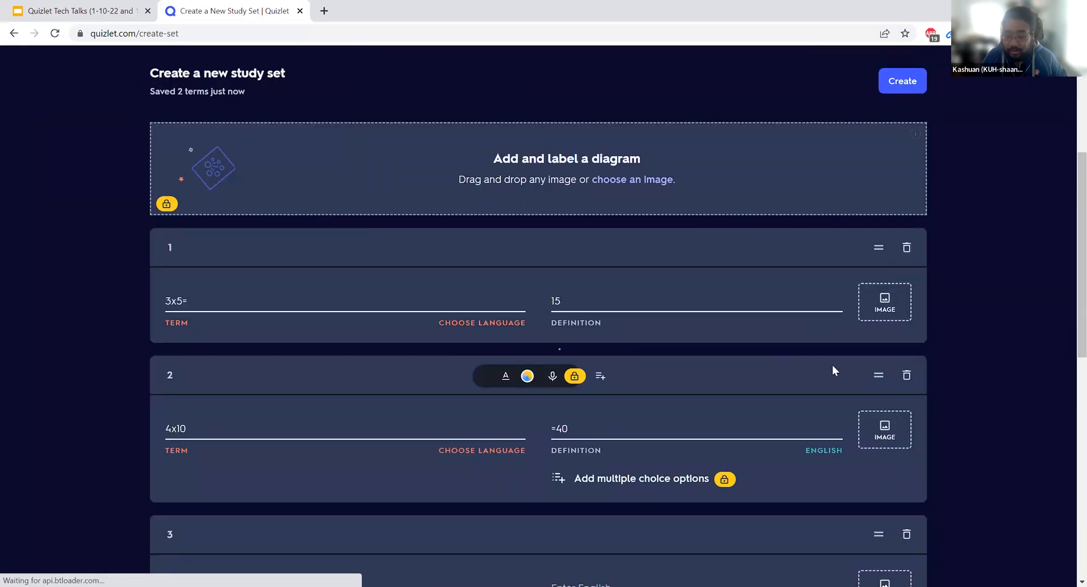
{"action": "left_click", "coordinate": [491, 325]}
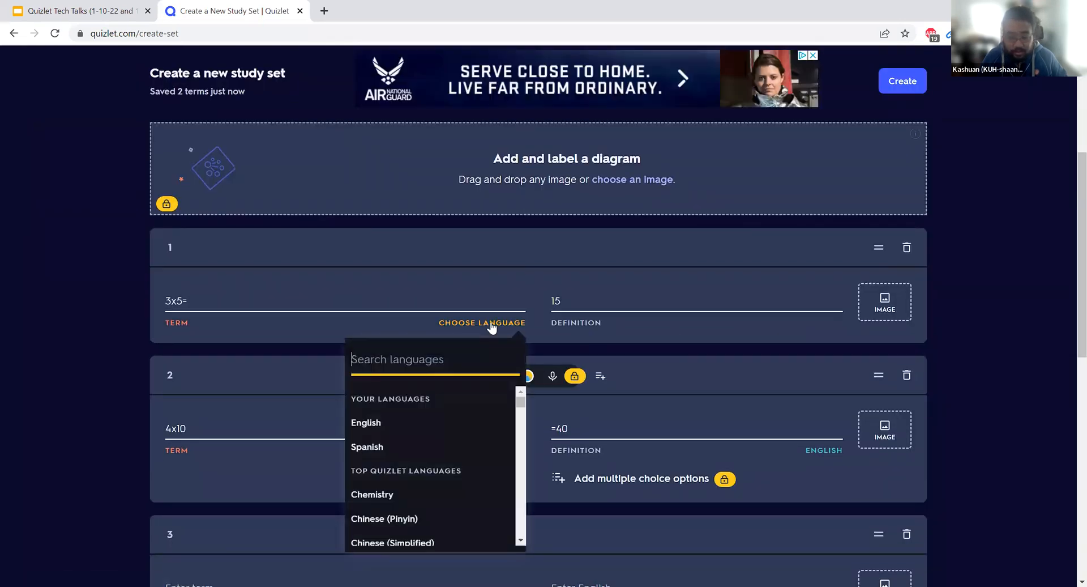
{"action": "left_click", "coordinate": [390, 421]}
{"action": "scroll", "coordinate": [726, 365], "scroll_direction": "down", "scroll_amount": 8}
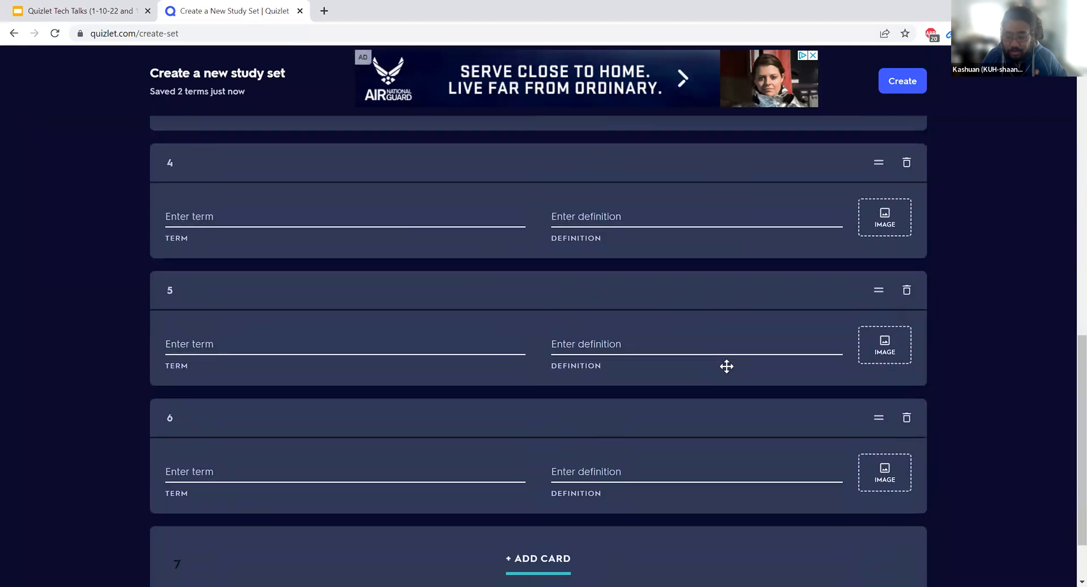
{"action": "scroll", "coordinate": [725, 366], "scroll_direction": "up", "scroll_amount": 7}
{"action": "scroll", "coordinate": [725, 366], "scroll_direction": "up", "scroll_amount": 2}
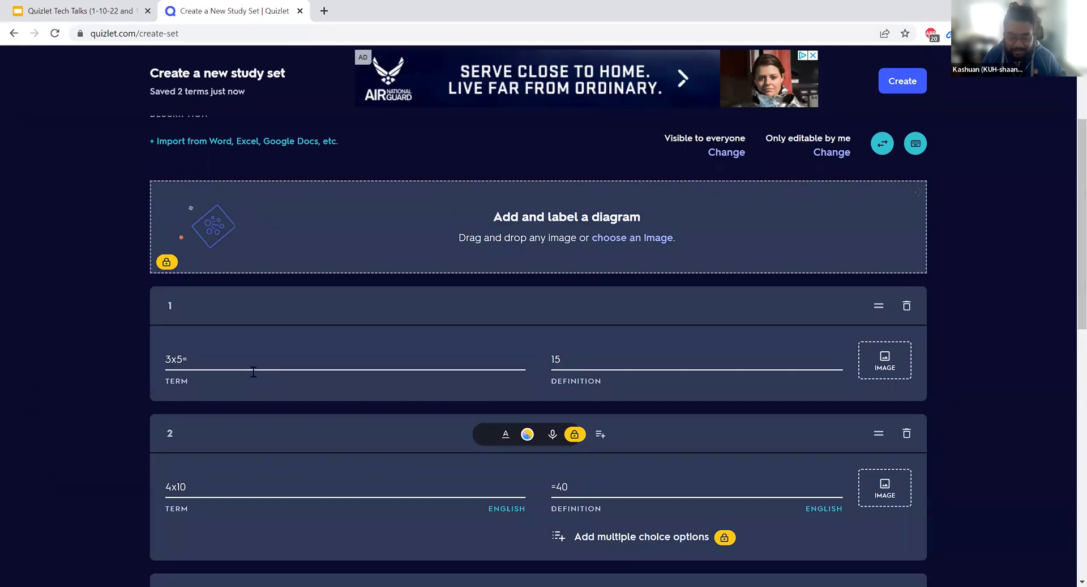
{"action": "scroll", "coordinate": [254, 372], "scroll_direction": "down", "scroll_amount": 2}
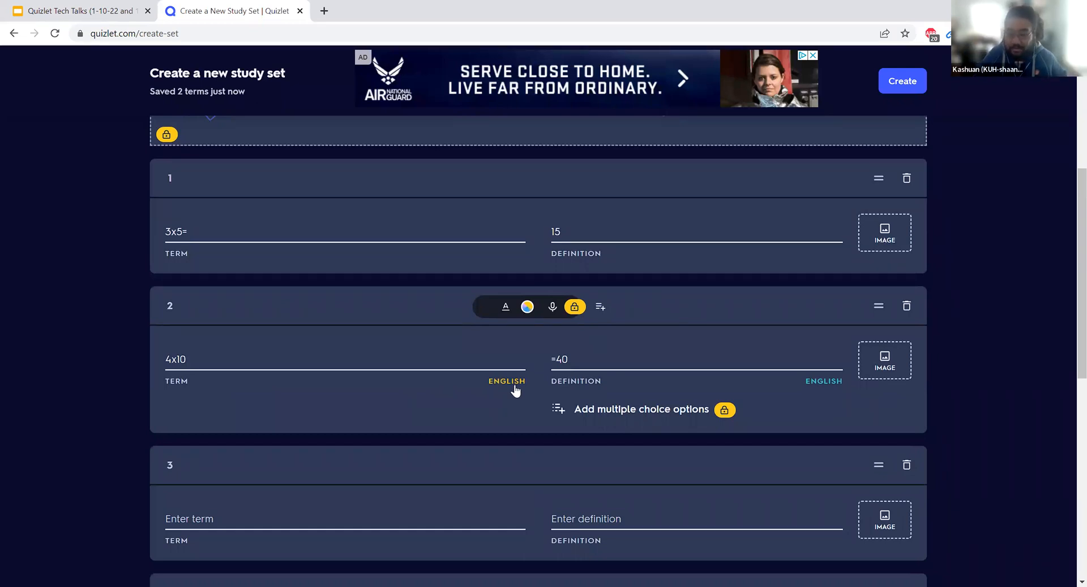
{"action": "left_click", "coordinate": [903, 82]}
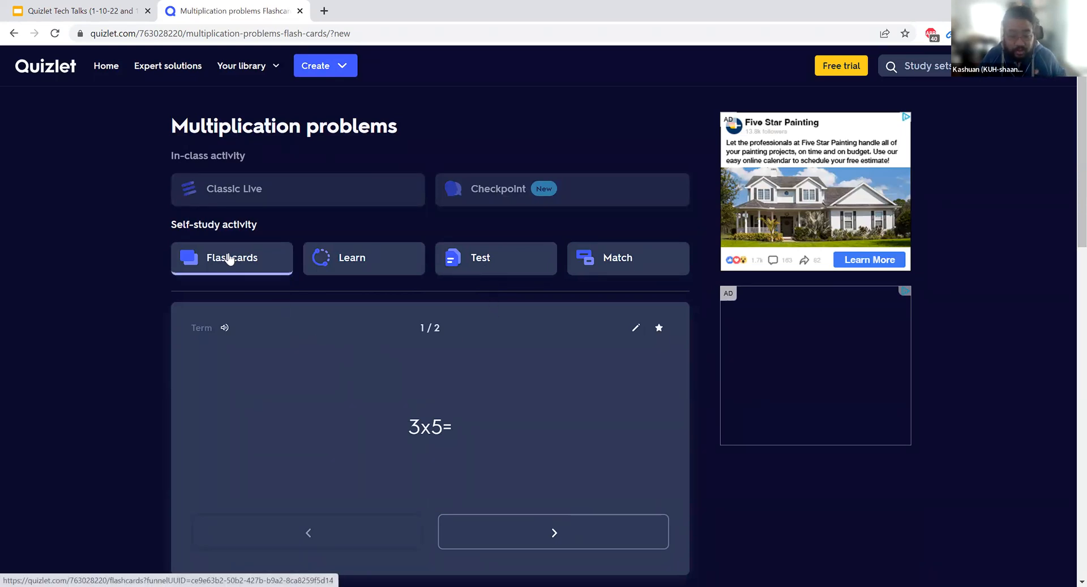
- Play card 1's term audio and flip through its term and definition, ending on card 2
{"action": "scroll", "coordinate": [253, 274], "scroll_direction": "down", "scroll_amount": 1}
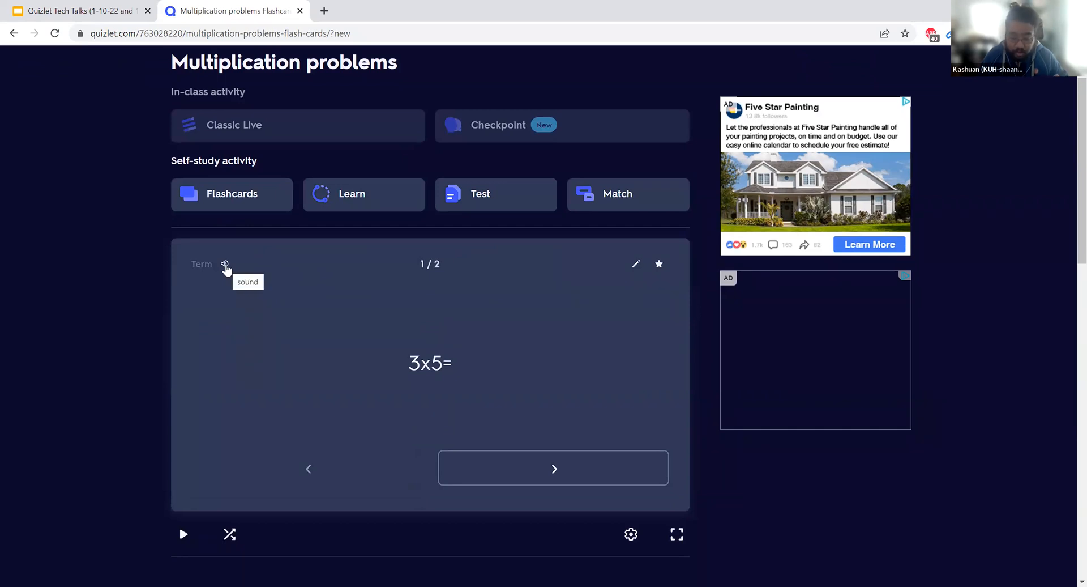
{"action": "left_click", "coordinate": [225, 265]}
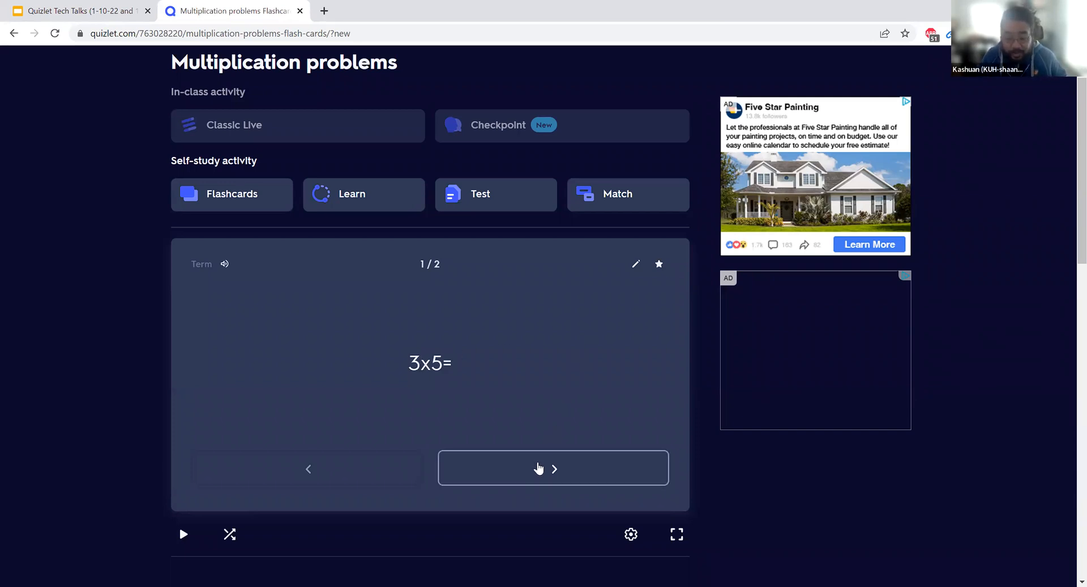
{"action": "left_click", "coordinate": [473, 354]}
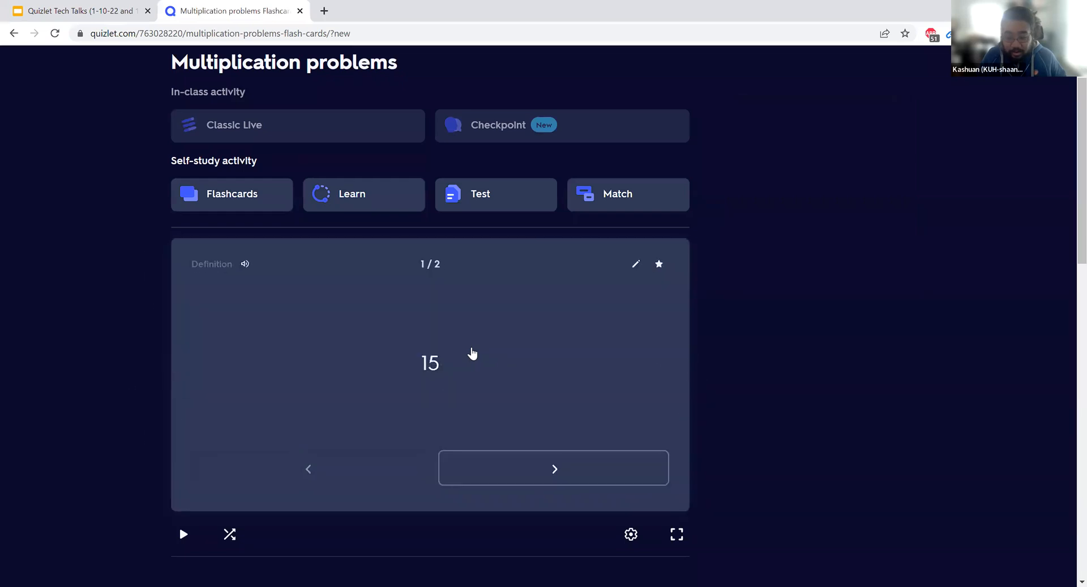
{"action": "left_click", "coordinate": [473, 353]}
{"action": "left_click", "coordinate": [472, 353]}
{"action": "left_click", "coordinate": [472, 354]}
{"action": "left_click", "coordinate": [473, 353]}
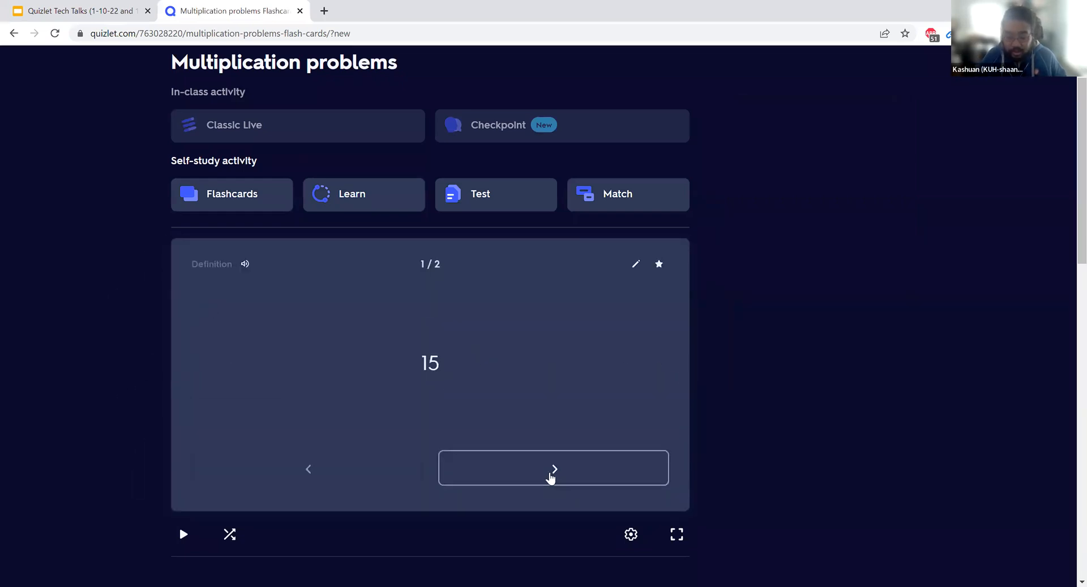
{"action": "double_click", "coordinate": [550, 477]}
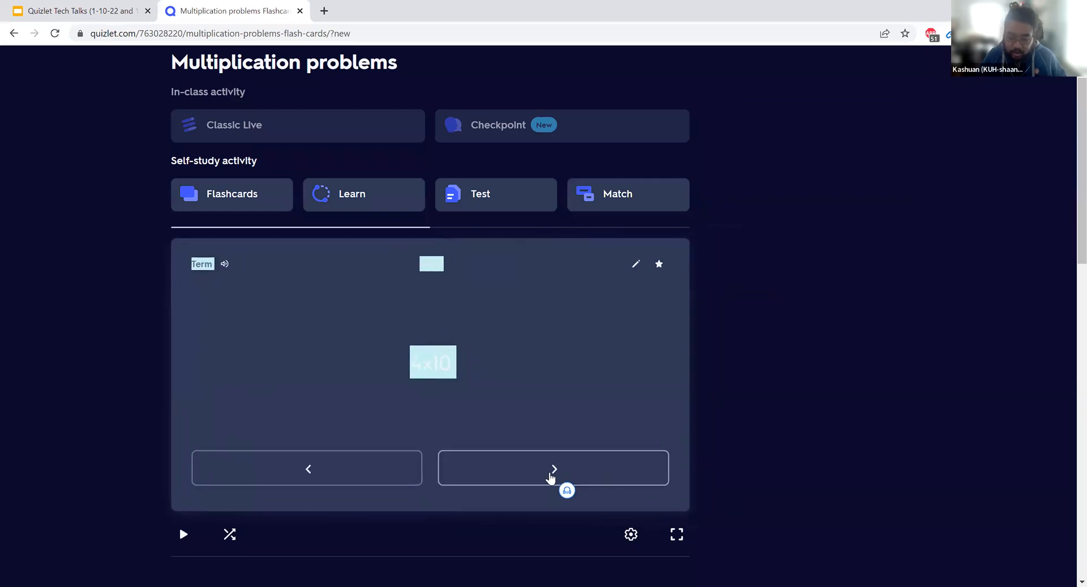
{"action": "left_click", "coordinate": [767, 351]}
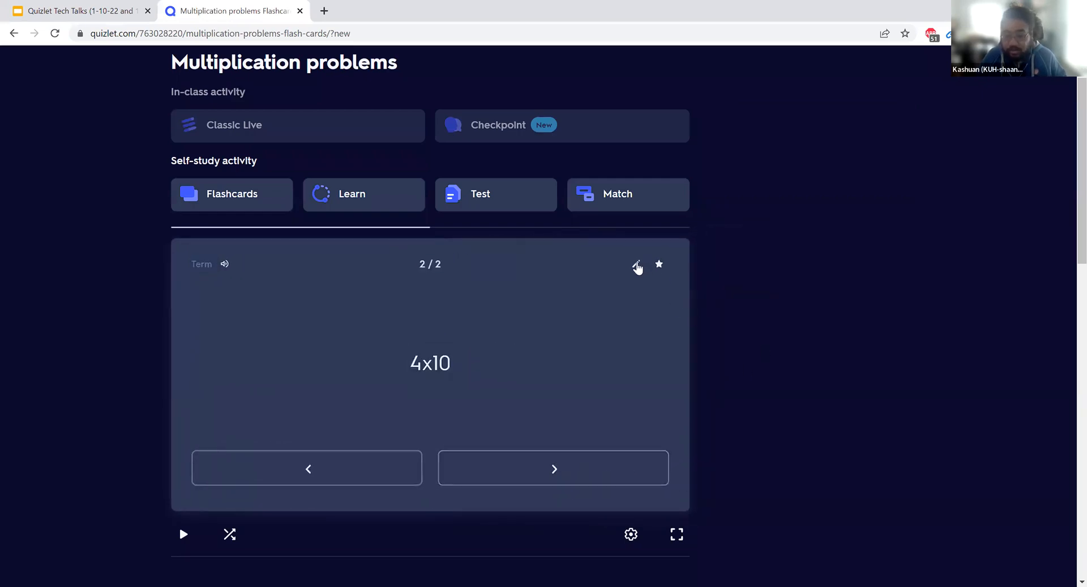
- Open card 2 for editing, cancel without changes, and try its star marker
{"action": "left_click", "coordinate": [636, 264]}
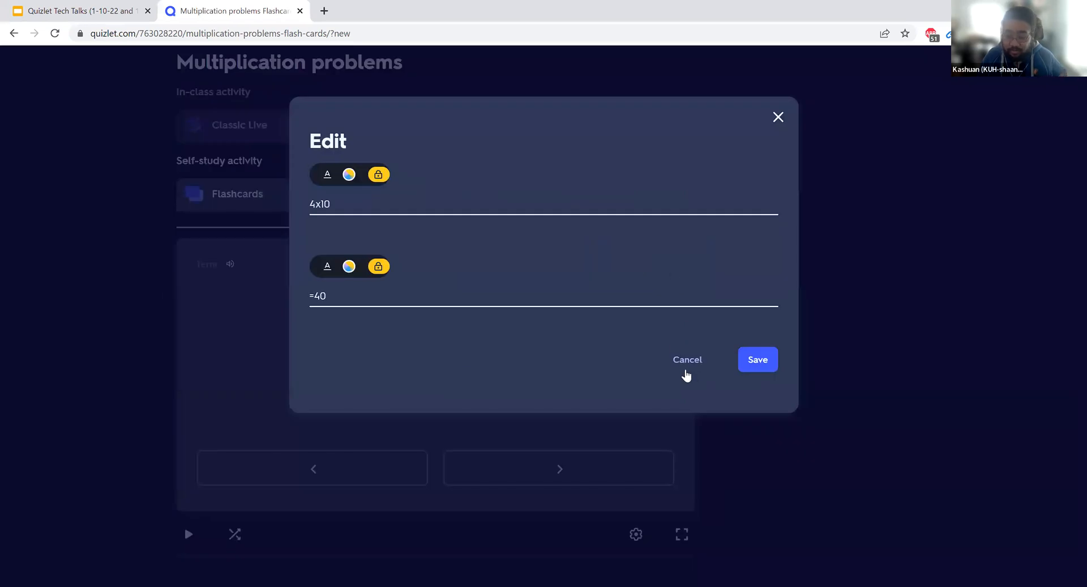
{"action": "left_click", "coordinate": [695, 366]}
{"action": "left_click", "coordinate": [660, 264]}
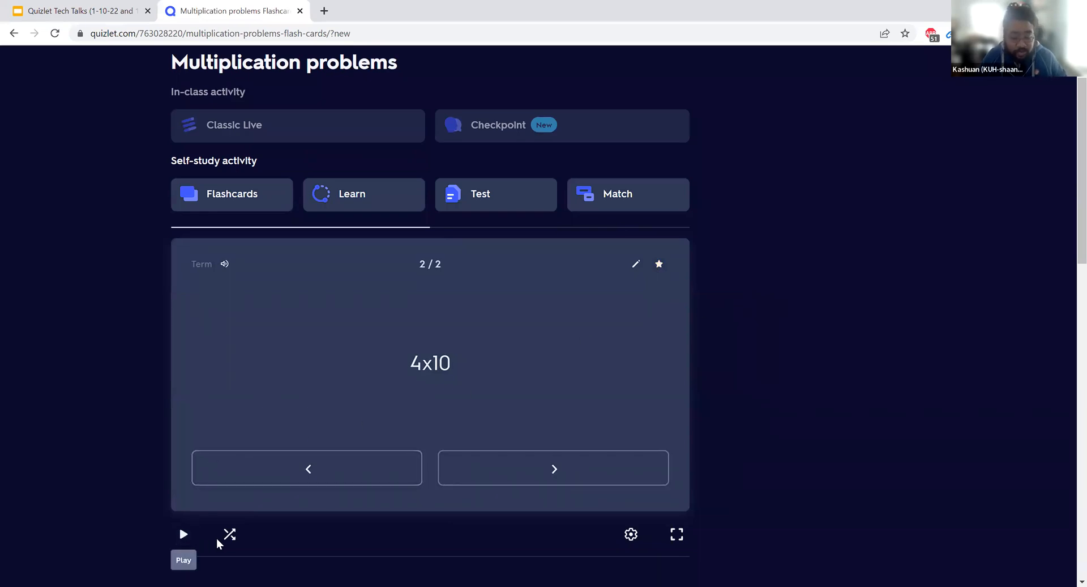
- Try out flashcard auto-play and card shuffle, switching each one on and back off
{"action": "left_click", "coordinate": [179, 541]}
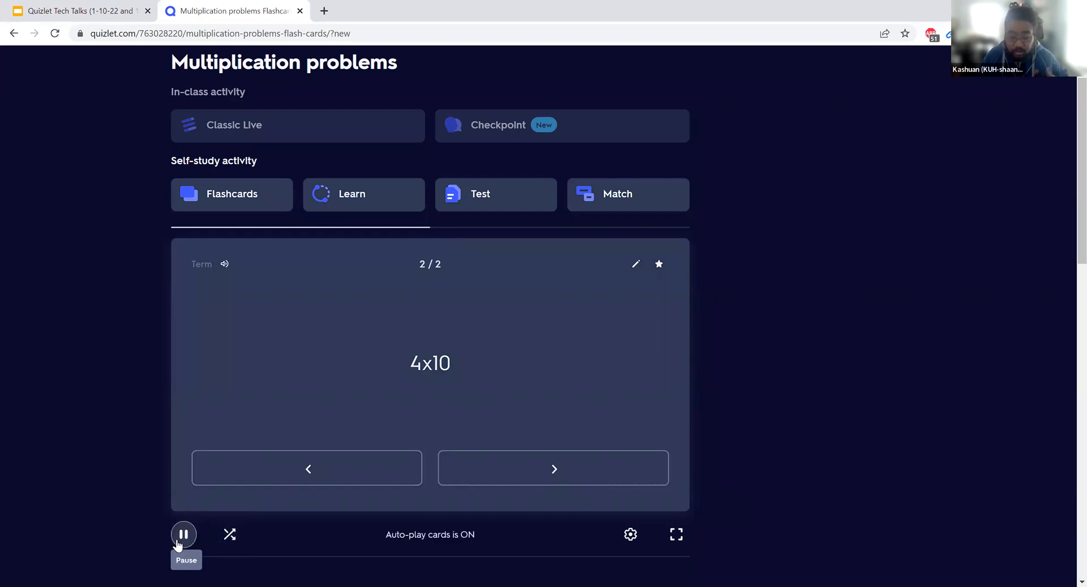
{"action": "left_click", "coordinate": [179, 539]}
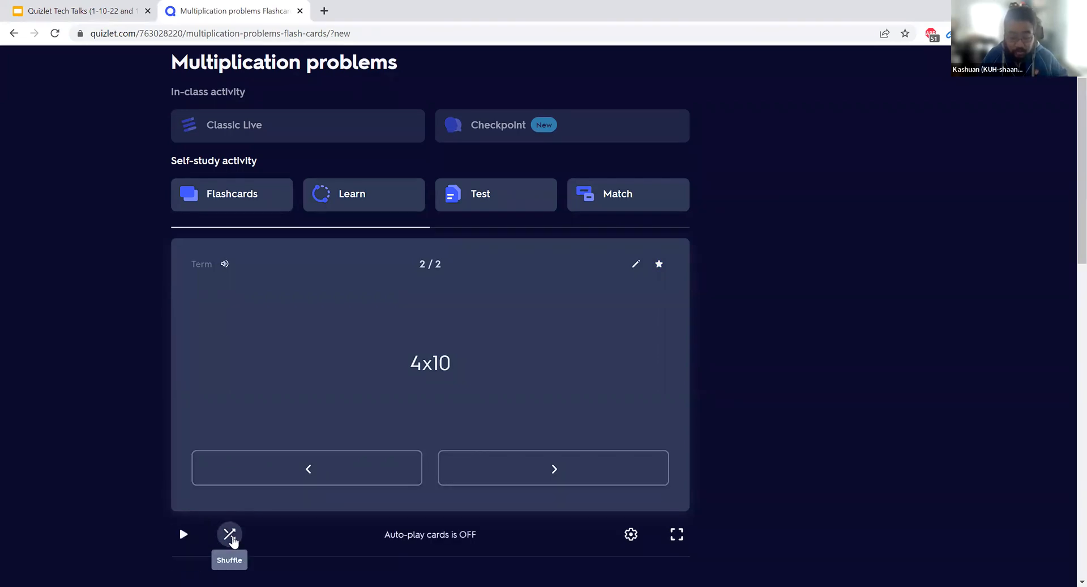
{"action": "left_click", "coordinate": [231, 536]}
{"action": "left_click", "coordinate": [567, 404]}
{"action": "left_click", "coordinate": [567, 404]}
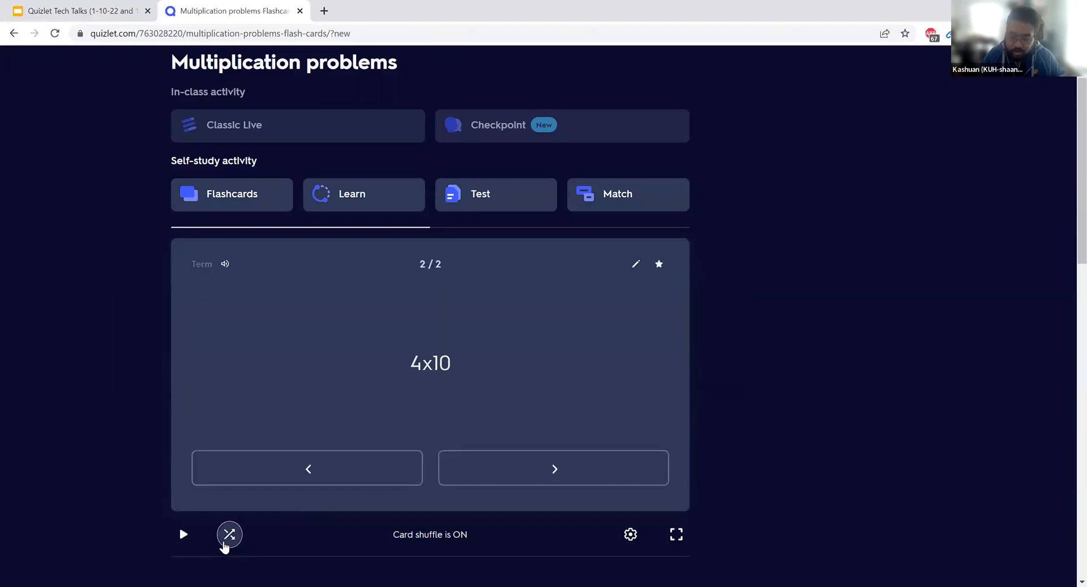
{"action": "left_click", "coordinate": [230, 538]}
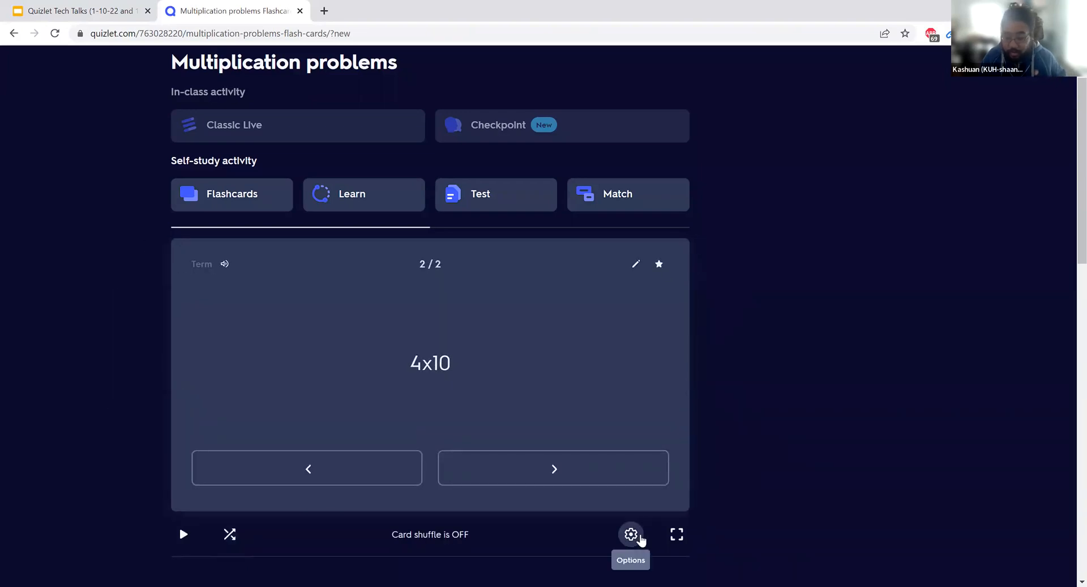
- Turn on Sorting in the flashcard options and return to the cards
{"action": "left_click", "coordinate": [639, 535]}
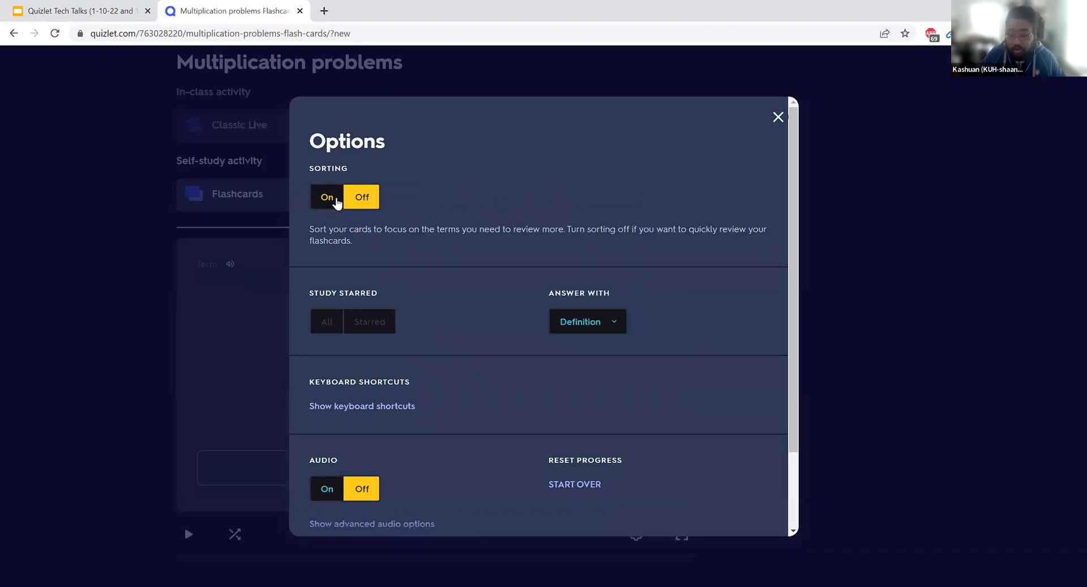
{"action": "left_click", "coordinate": [337, 203]}
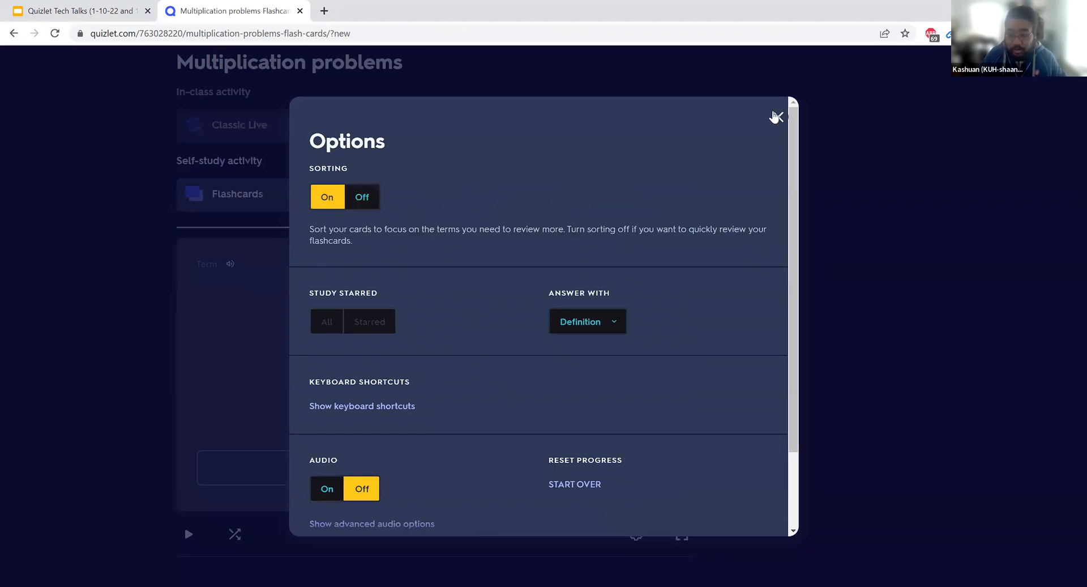
{"action": "left_click", "coordinate": [779, 116]}
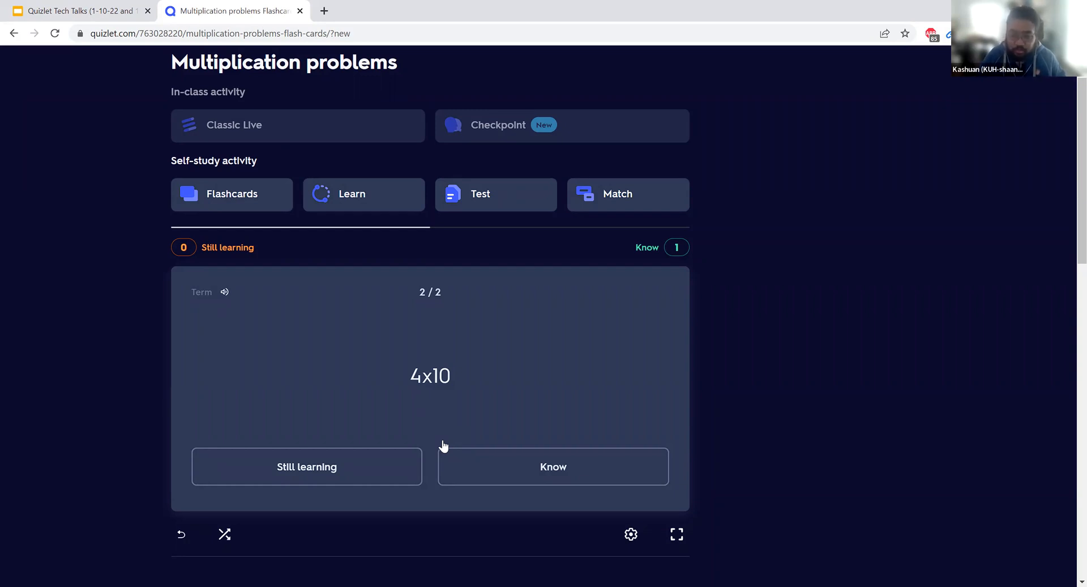
- Turn off Sorting in the flashcard options and open the flashcards in full-screen view
{"action": "left_click", "coordinate": [631, 535]}
{"action": "left_click", "coordinate": [365, 201]}
{"action": "left_click", "coordinate": [779, 116]}
{"action": "left_click", "coordinate": [683, 536]}
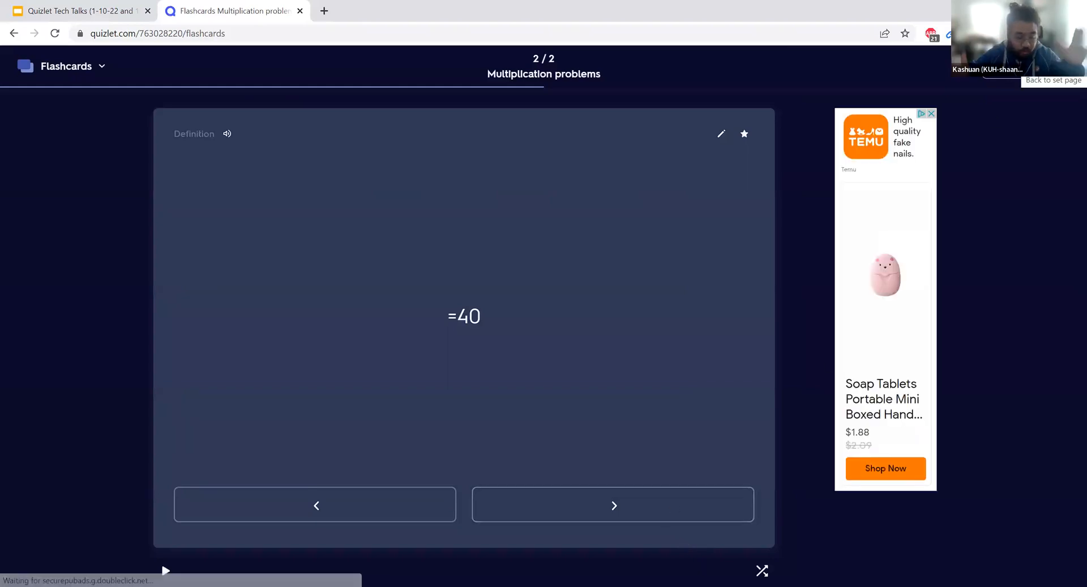
- Return to the Multiplication problems set page and briefly highlight the Self-study activity heading
{"action": "left_click", "coordinate": [1067, 65]}
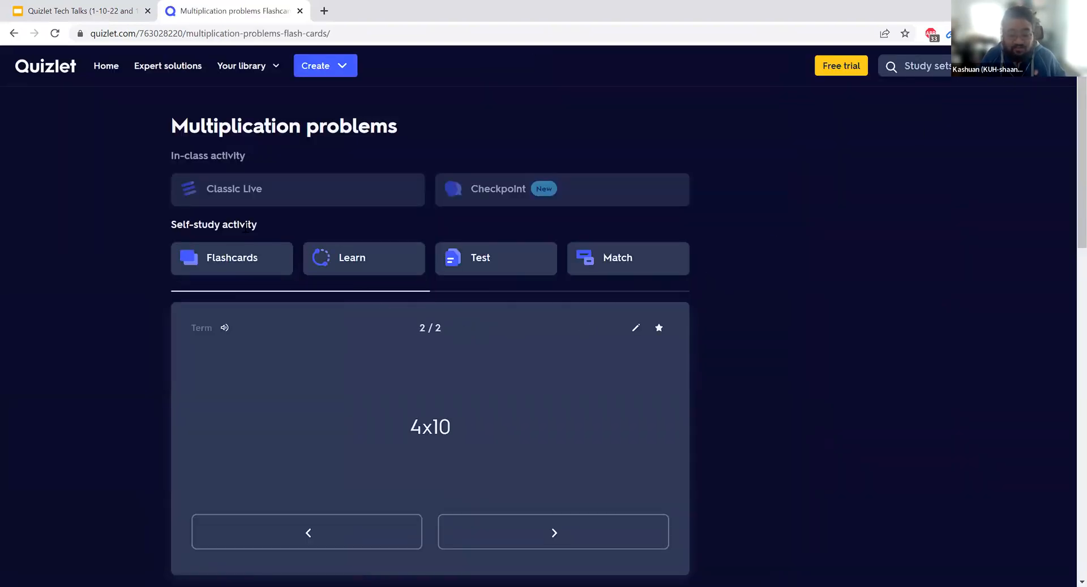
{"action": "left_click_drag", "start_coordinate": [153, 225], "coordinate": [260, 224]}
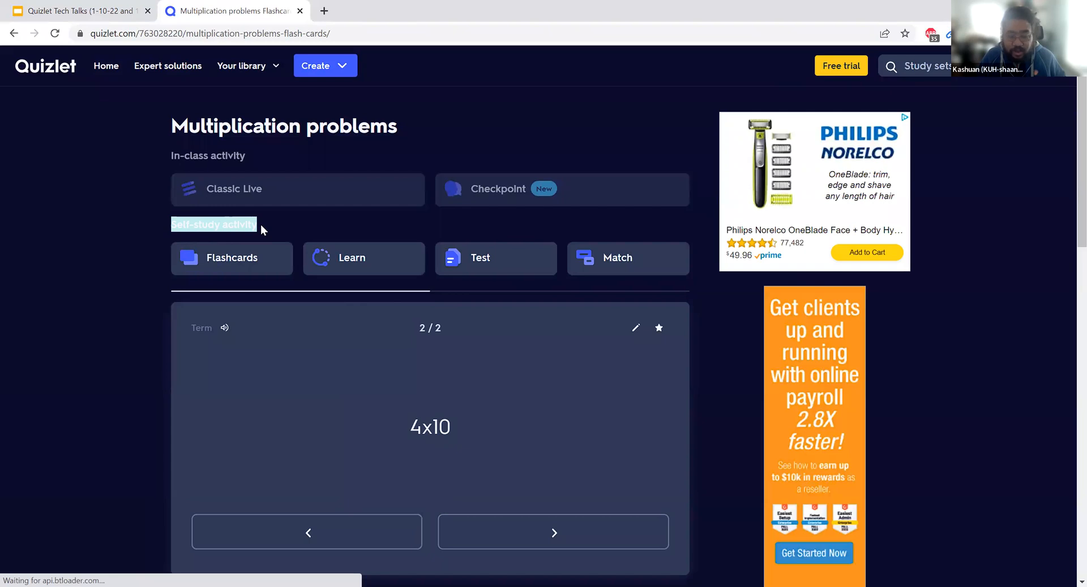
{"action": "left_click", "coordinate": [336, 221]}
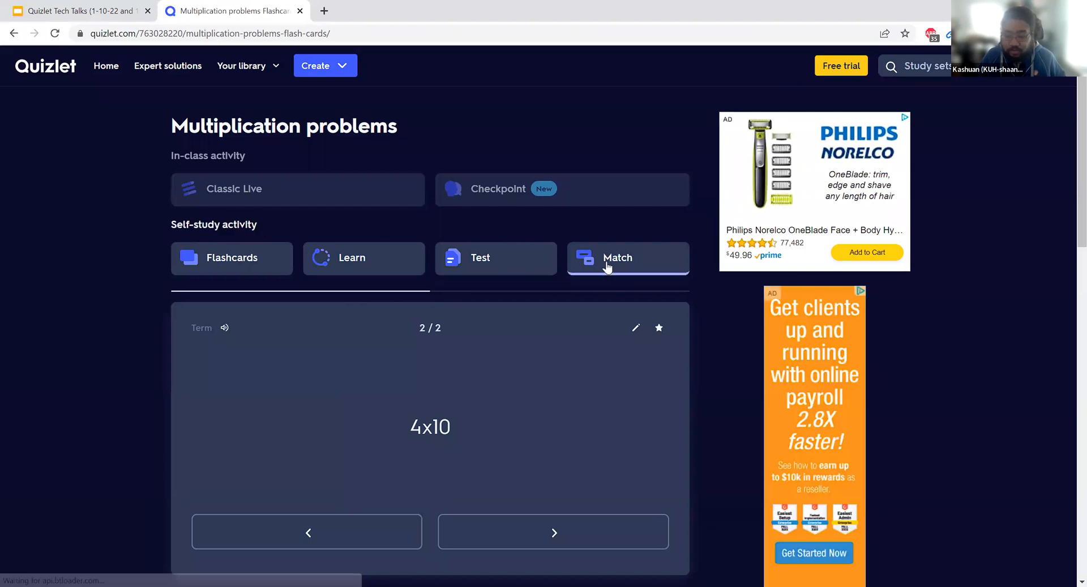
- Browse the study sets listed in the library
{"action": "left_click", "coordinate": [275, 69]}
{"action": "left_click", "coordinate": [299, 109]}
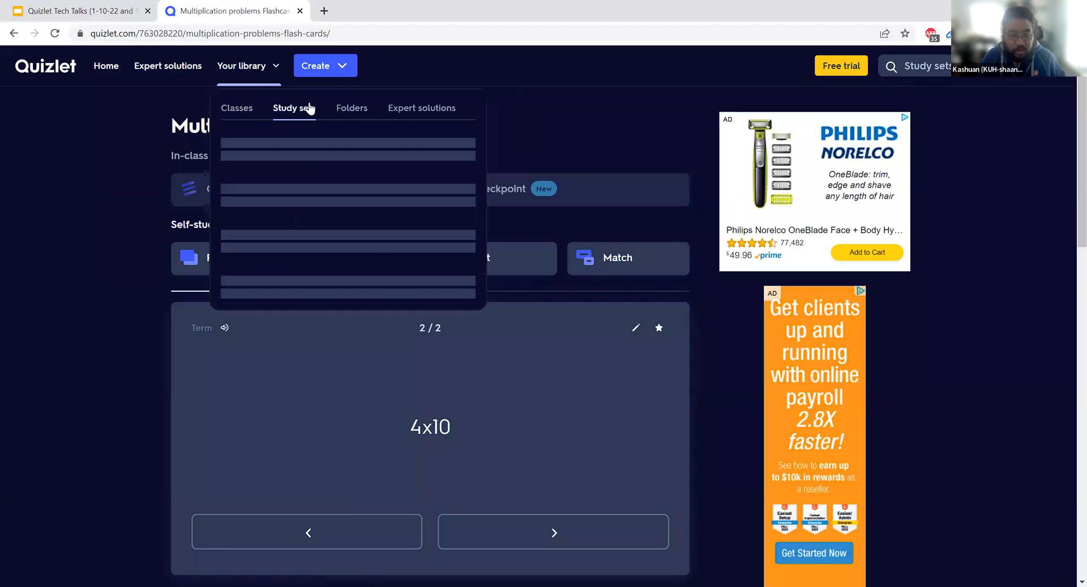
{"action": "scroll", "coordinate": [360, 208], "scroll_direction": "down", "scroll_amount": 3}
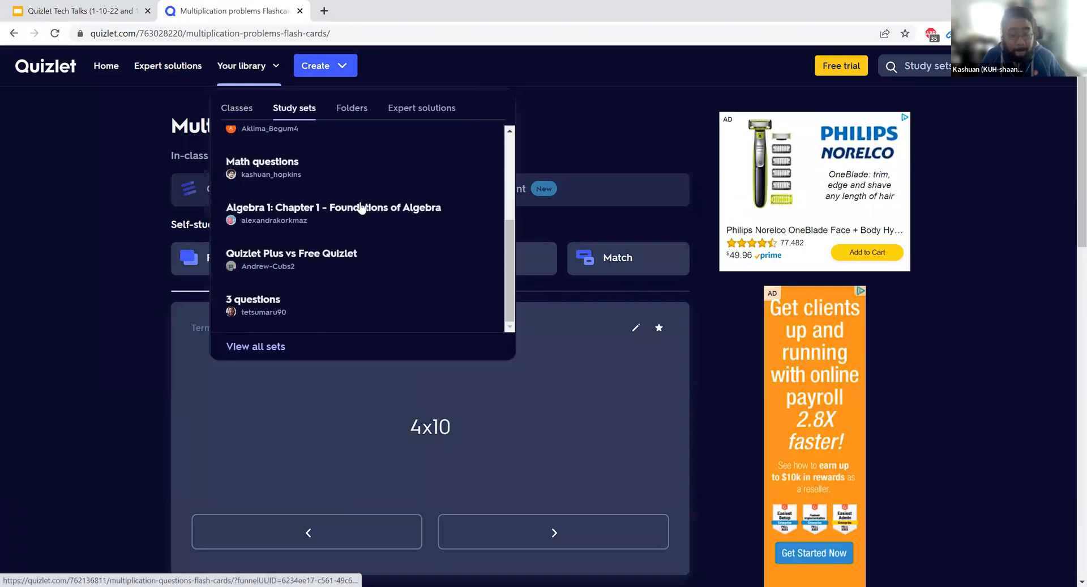
{"action": "scroll", "coordinate": [361, 209], "scroll_direction": "down", "scroll_amount": 4}
{"action": "scroll", "coordinate": [360, 208], "scroll_direction": "up", "scroll_amount": 4}
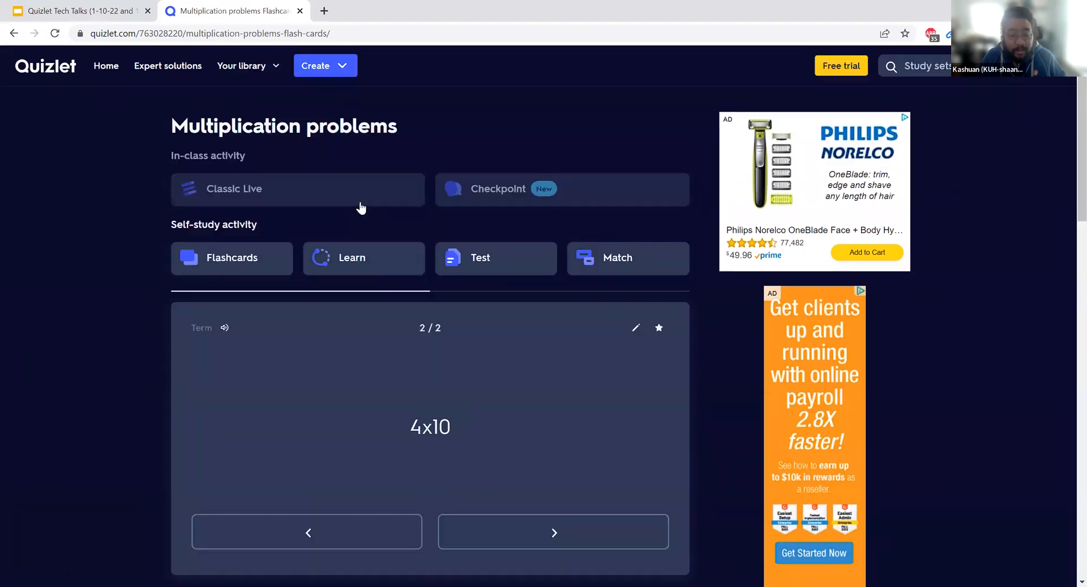
- View all study sets in the library, filter them by Created, and open the Multiplication Questions set
{"action": "left_click", "coordinate": [270, 83]}
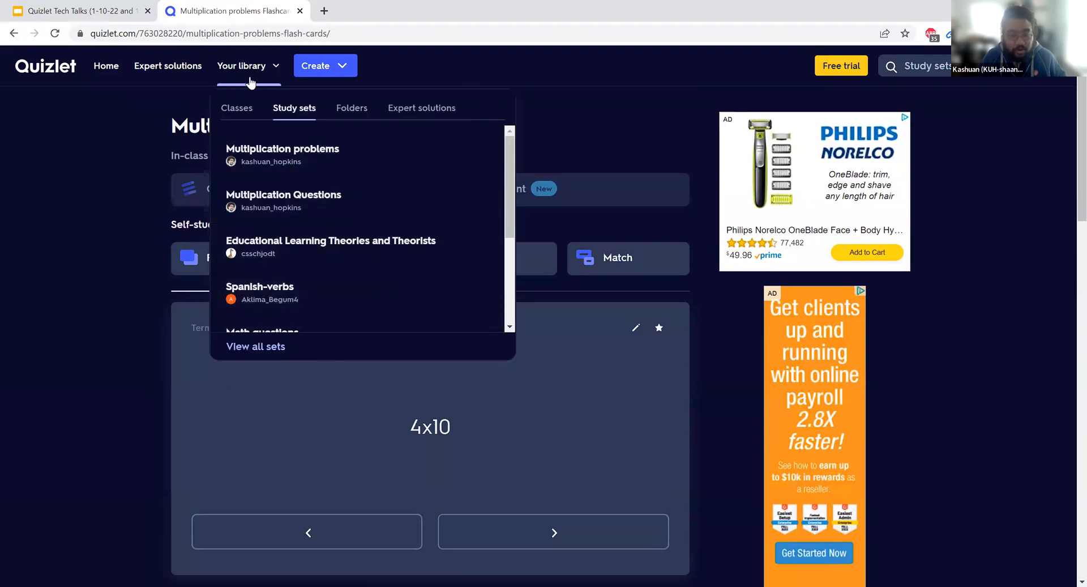
{"action": "left_click", "coordinate": [269, 345]}
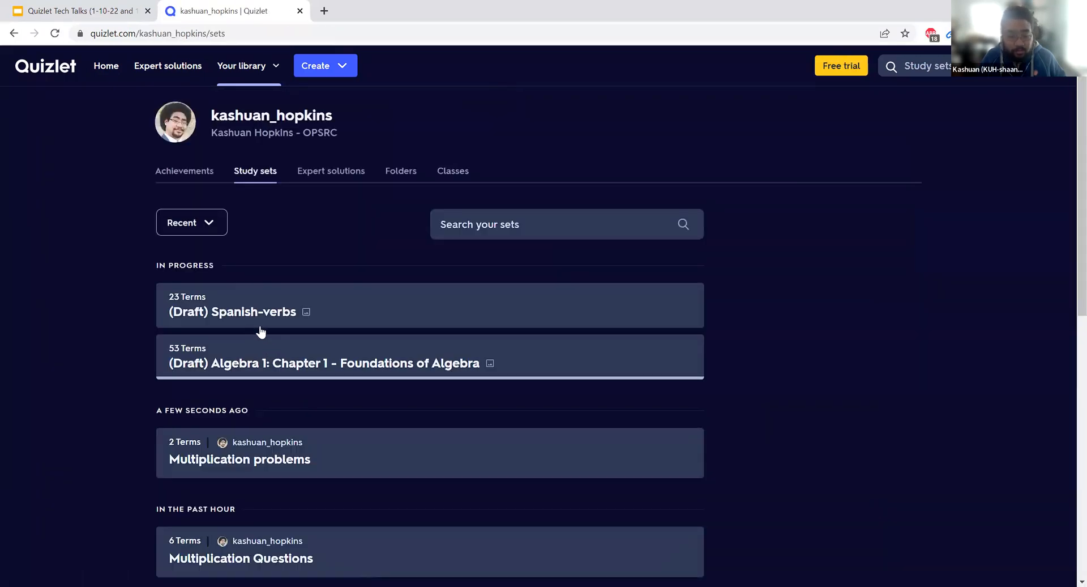
{"action": "left_click", "coordinate": [201, 226]}
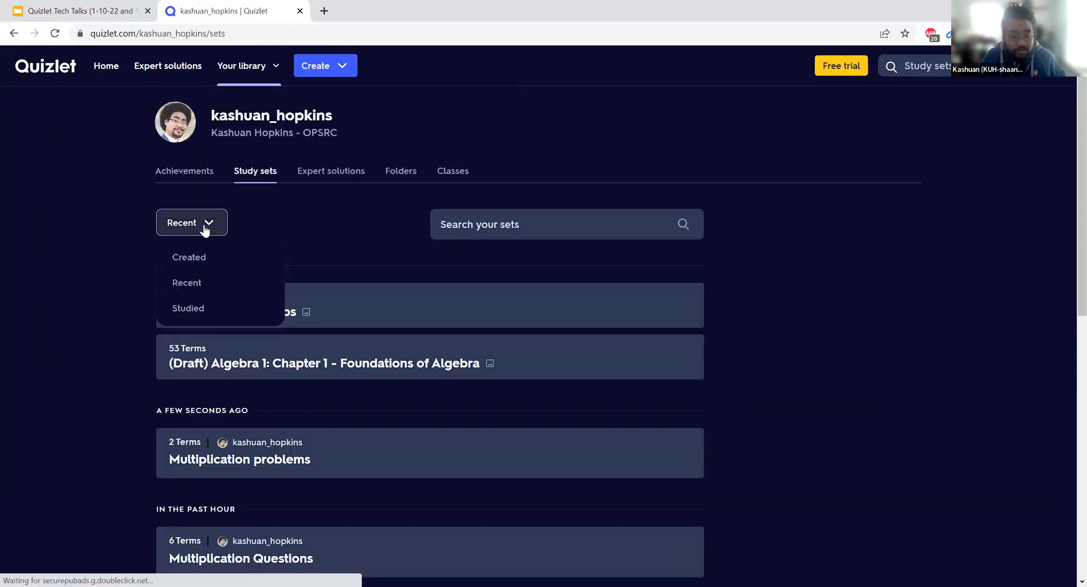
{"action": "left_click", "coordinate": [215, 259]}
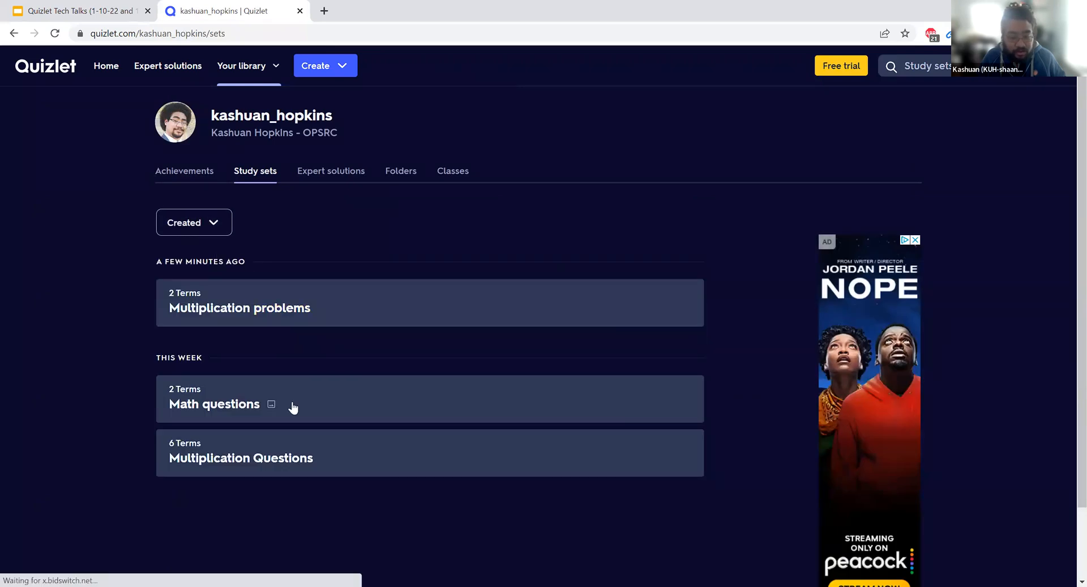
{"action": "left_click", "coordinate": [265, 463]}
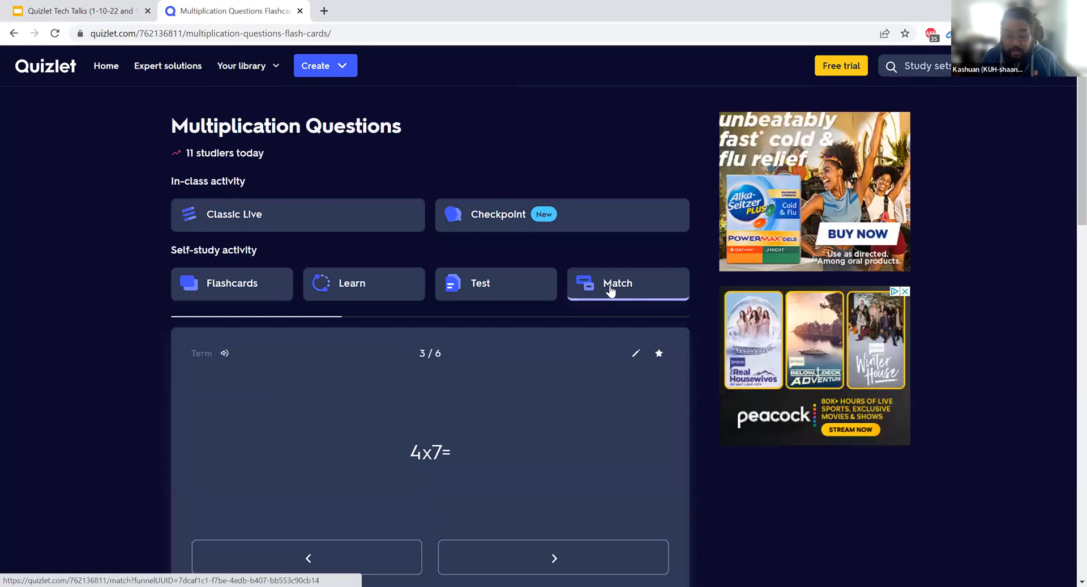
- Try the Match game by pairing 8x8 with 64 and 6x10= with 60 and moving the 4x7= tile, then leave the game
{"action": "left_click", "coordinate": [610, 289]}
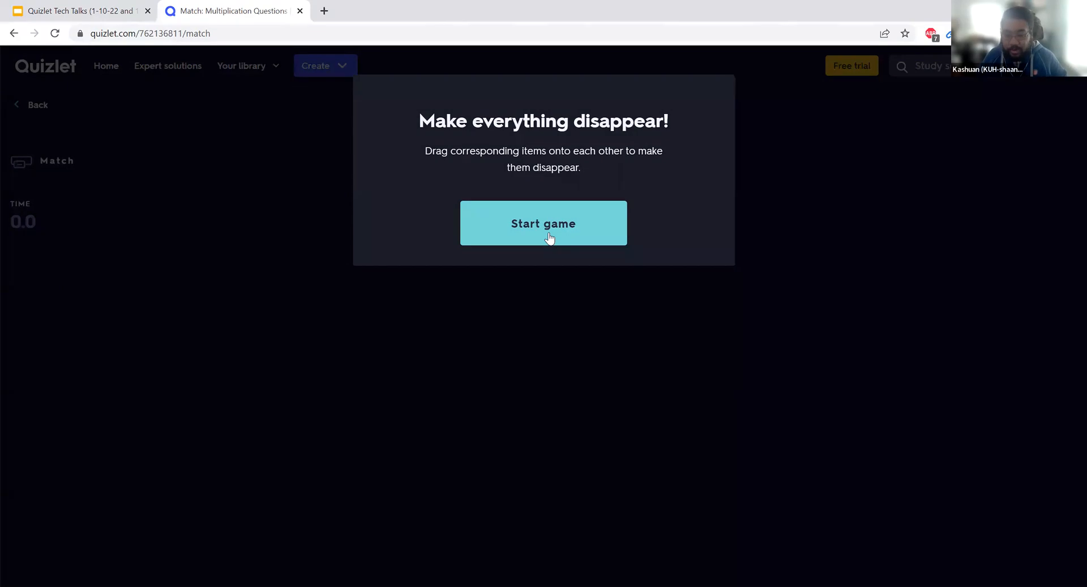
{"action": "left_click", "coordinate": [548, 234]}
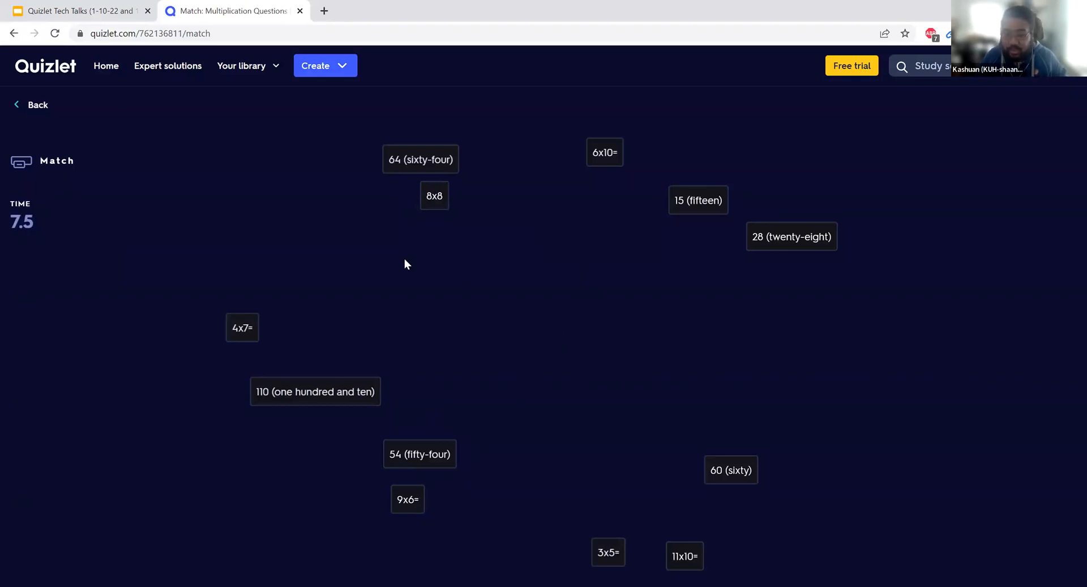
{"action": "left_click_drag", "start_coordinate": [439, 201], "coordinate": [429, 175]}
{"action": "left_click_drag", "start_coordinate": [610, 157], "coordinate": [708, 466]}
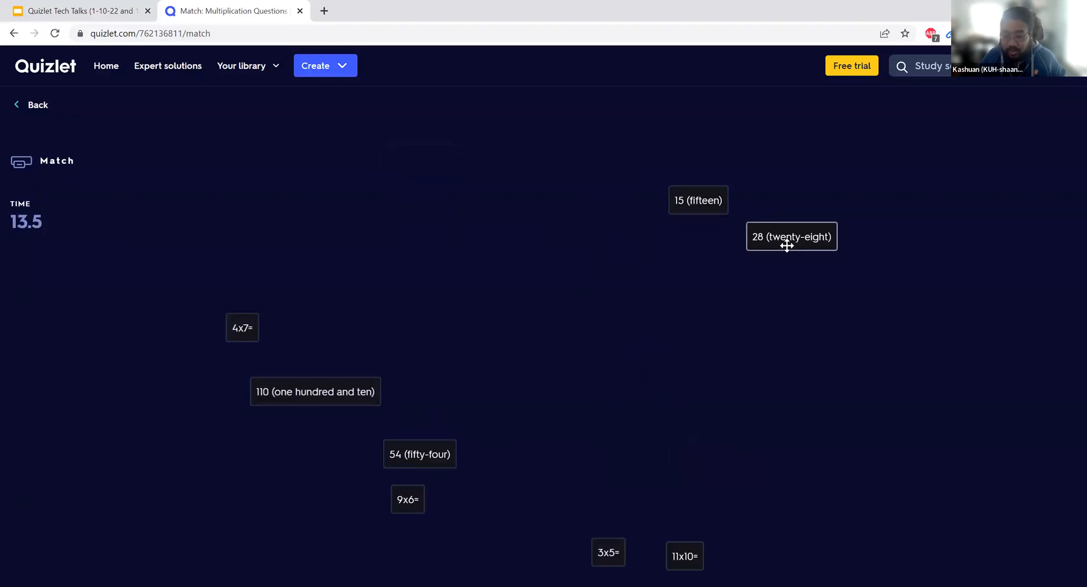
{"action": "left_click_drag", "start_coordinate": [242, 330], "coordinate": [699, 205]}
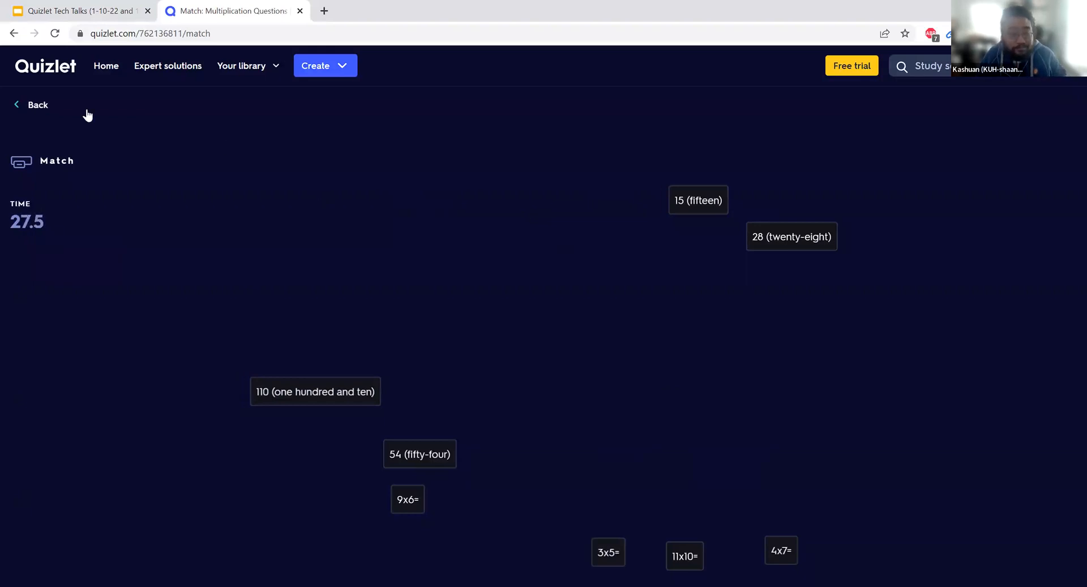
{"action": "left_click", "coordinate": [26, 105]}
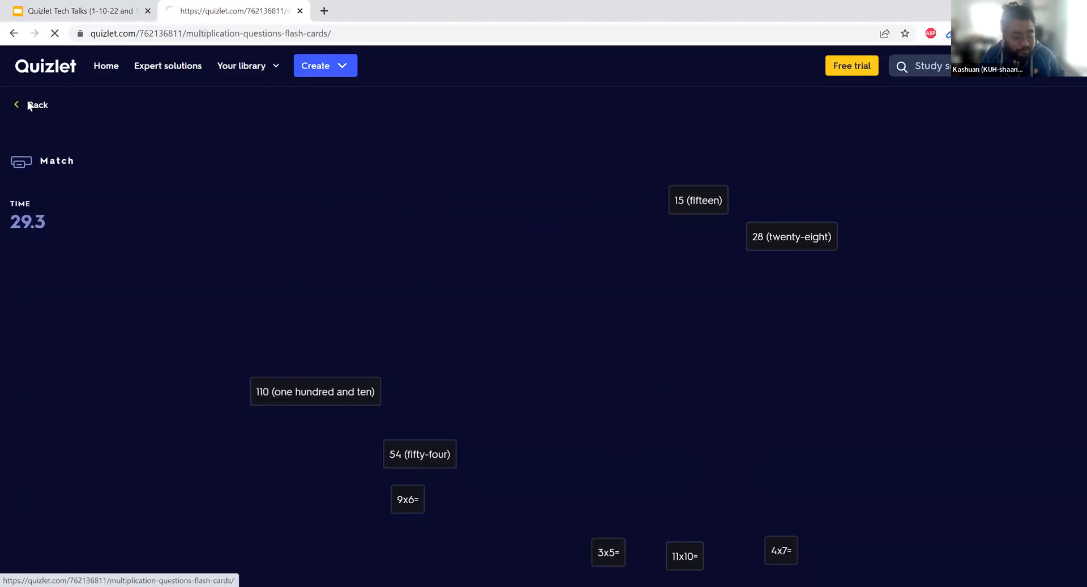
- Switch to the Google Slides presentation, highlight "In-class or self-study activity." on the 1st Quizlet Steps slide, and return to Quizlet
{"action": "left_click", "coordinate": [134, 6]}
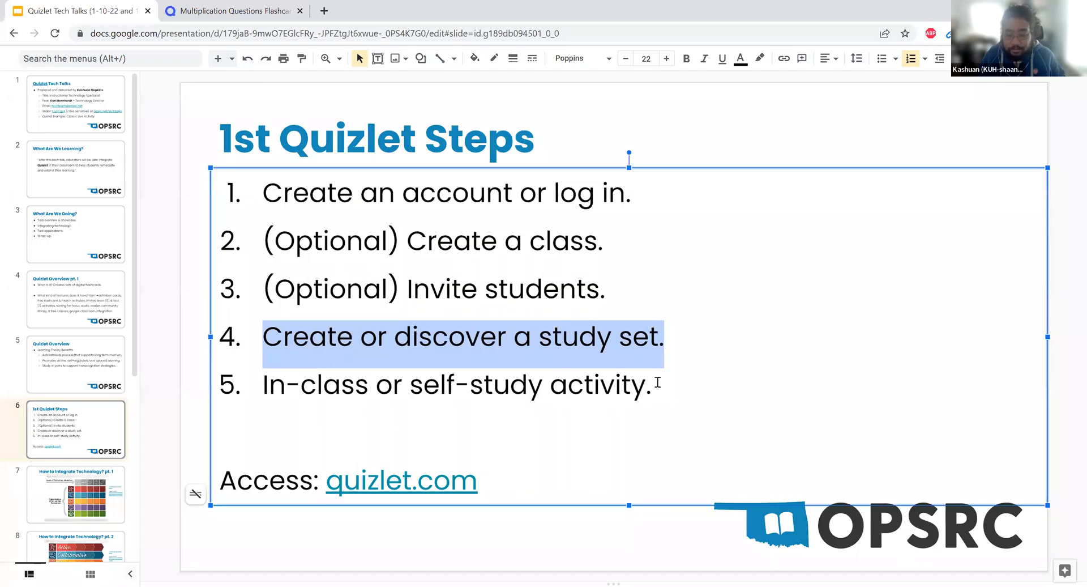
{"action": "left_click_drag", "start_coordinate": [675, 389], "coordinate": [248, 398]}
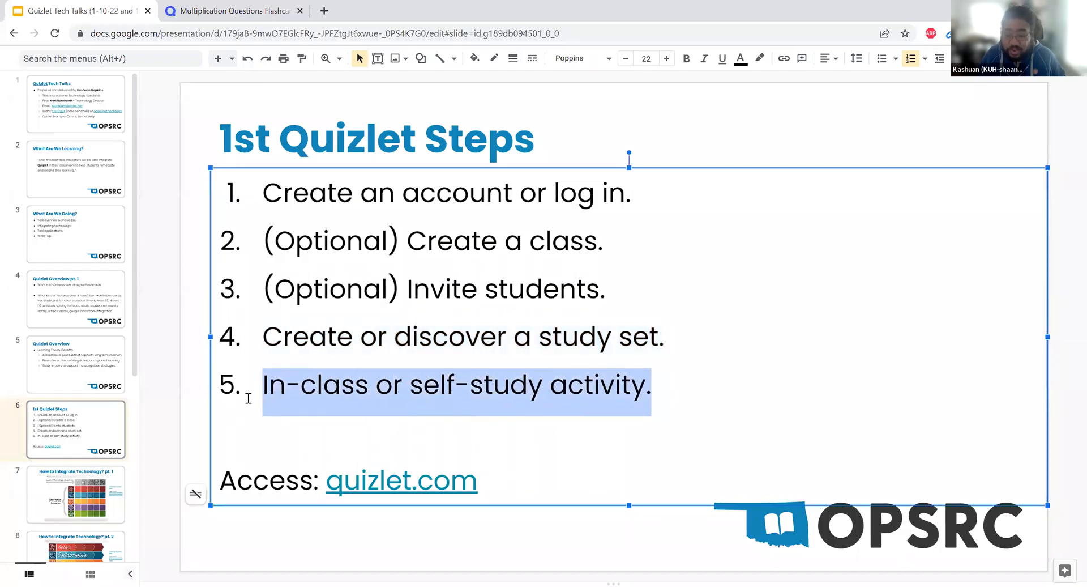
{"action": "left_click", "coordinate": [226, 7]}
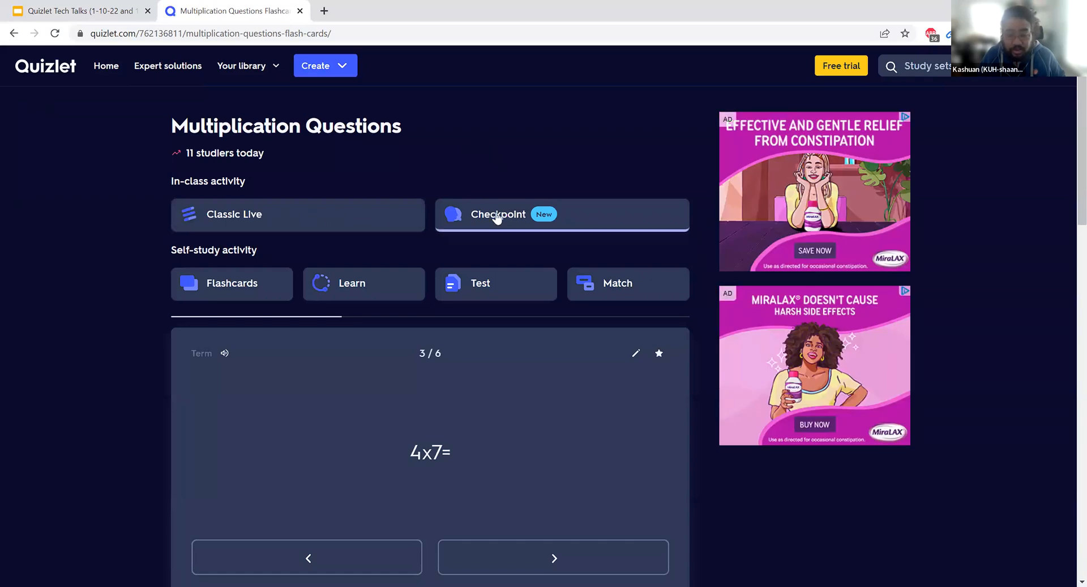
- Open the Checkpoint setup for the Multiplication Questions set, go back to the set page, and return to the setup
{"action": "left_click", "coordinate": [518, 217]}
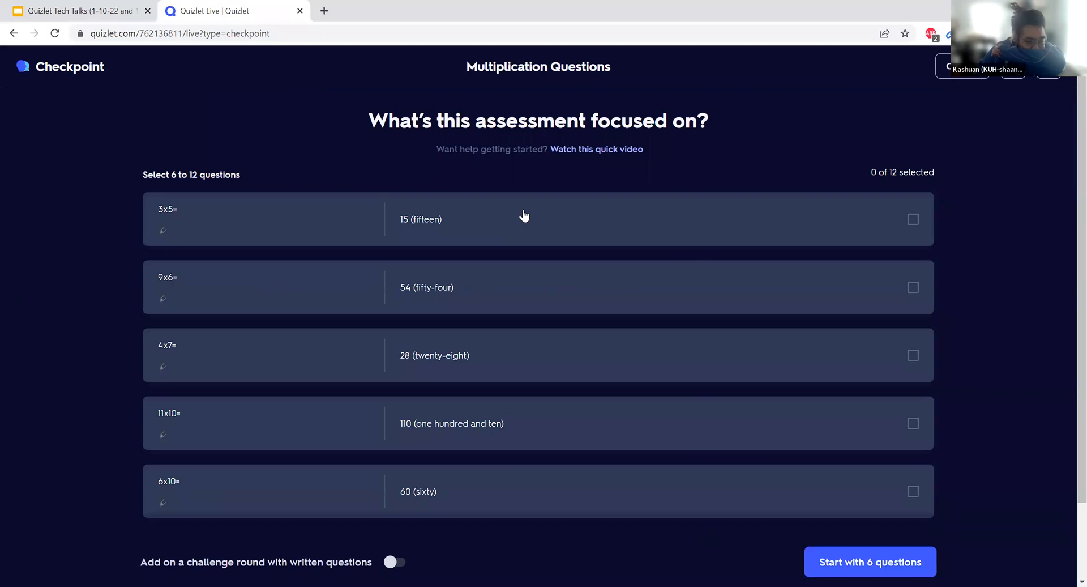
{"action": "left_click", "coordinate": [13, 33]}
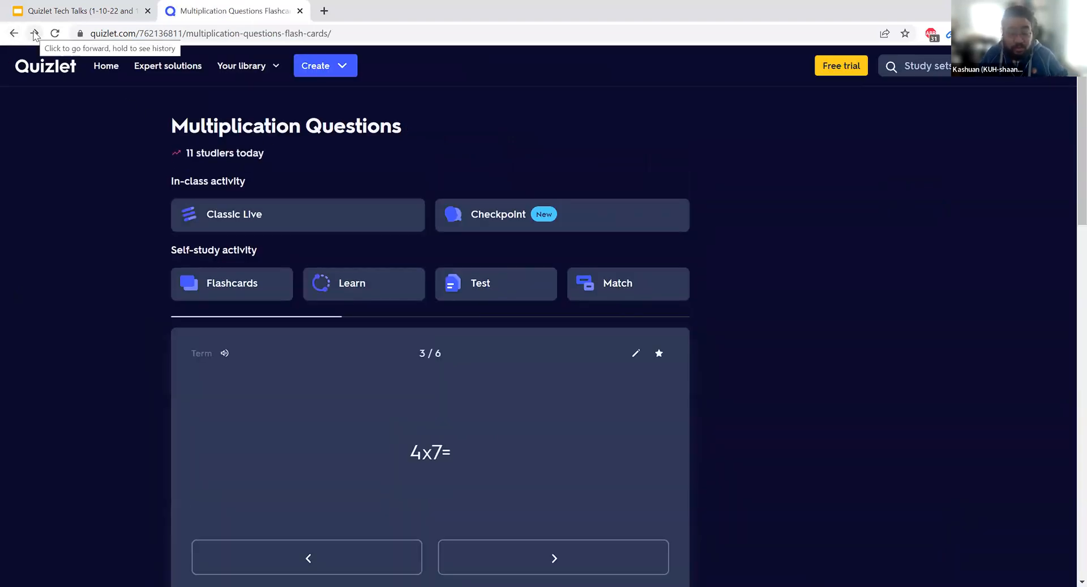
{"action": "left_click", "coordinate": [35, 34]}
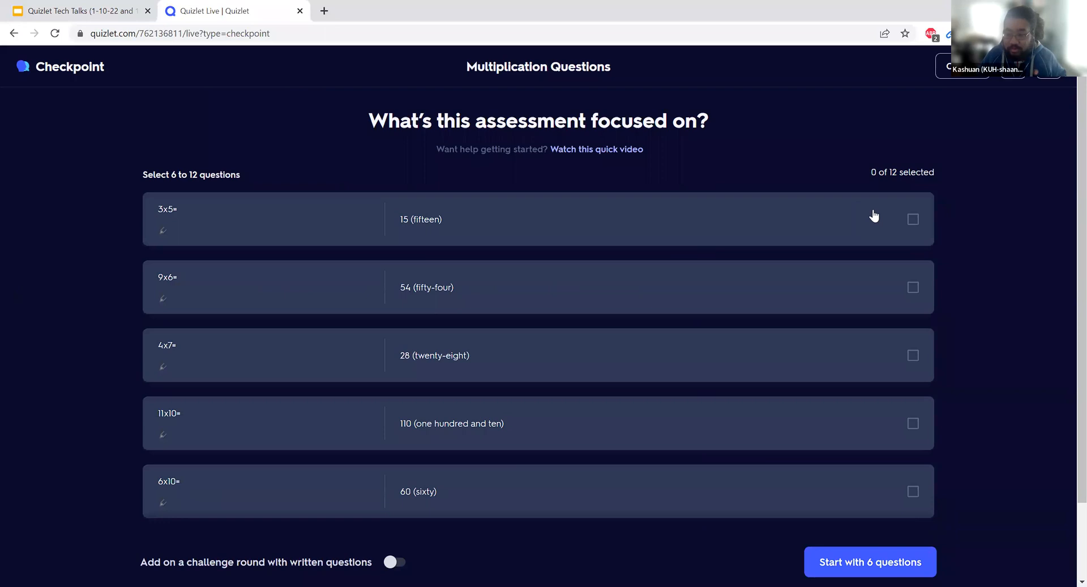
- Select all six multiplication questions for the Checkpoint assessment and continue to the student join page
{"action": "scroll", "coordinate": [872, 214], "scroll_direction": "down", "scroll_amount": 1}
{"action": "left_click", "coordinate": [898, 160]}
{"action": "left_click", "coordinate": [893, 226]}
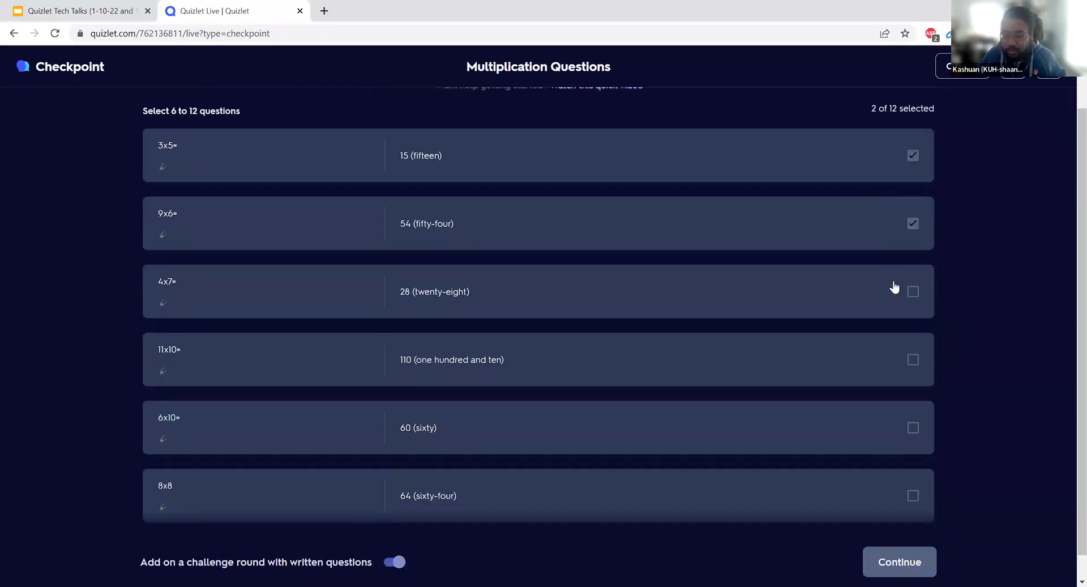
{"action": "left_click", "coordinate": [891, 286]}
{"action": "scroll", "coordinate": [860, 323], "scroll_direction": "down", "scroll_amount": 1}
{"action": "left_click", "coordinate": [859, 325]}
{"action": "left_click", "coordinate": [845, 414]}
{"action": "left_click", "coordinate": [887, 480]}
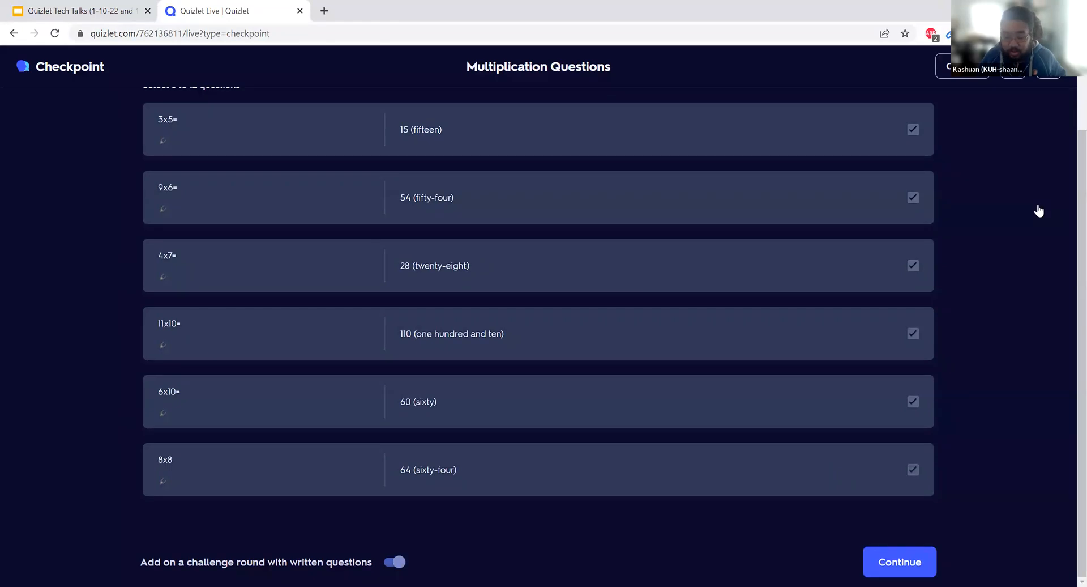
{"action": "left_click", "coordinate": [873, 560]}
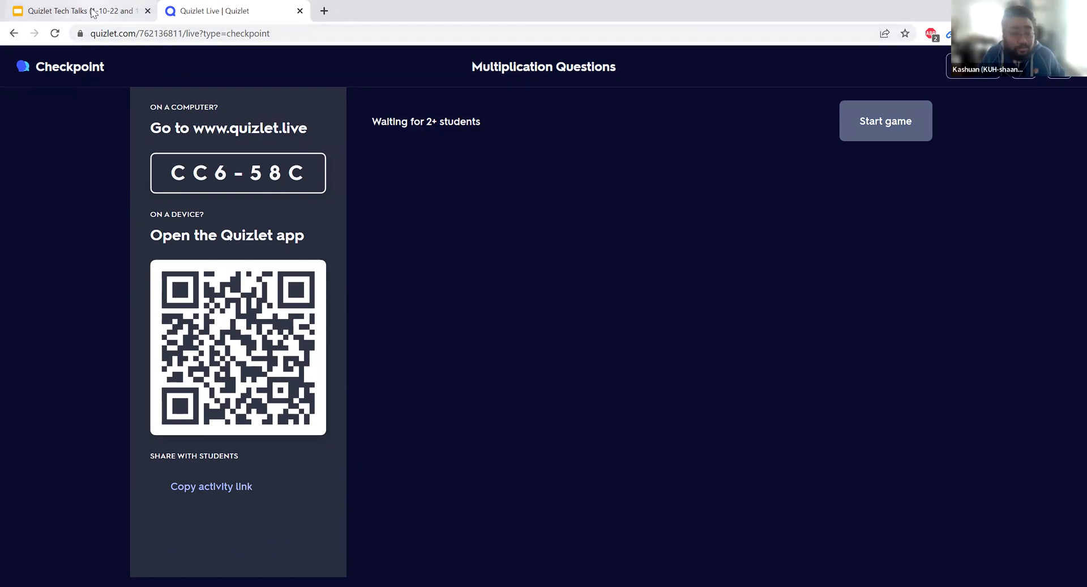
{"action": "mouse_move", "coordinate": [94, 13]}
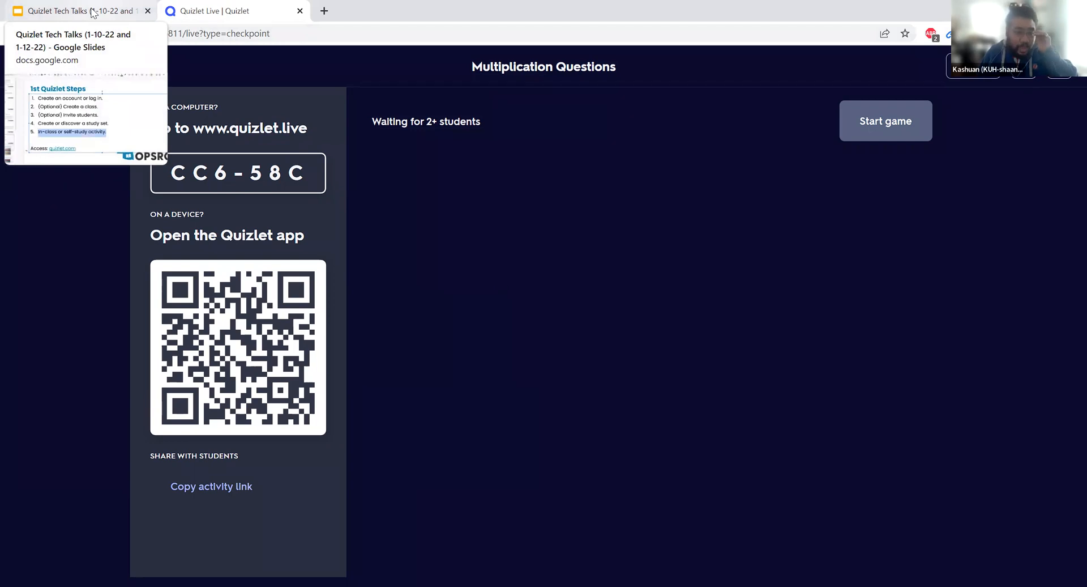